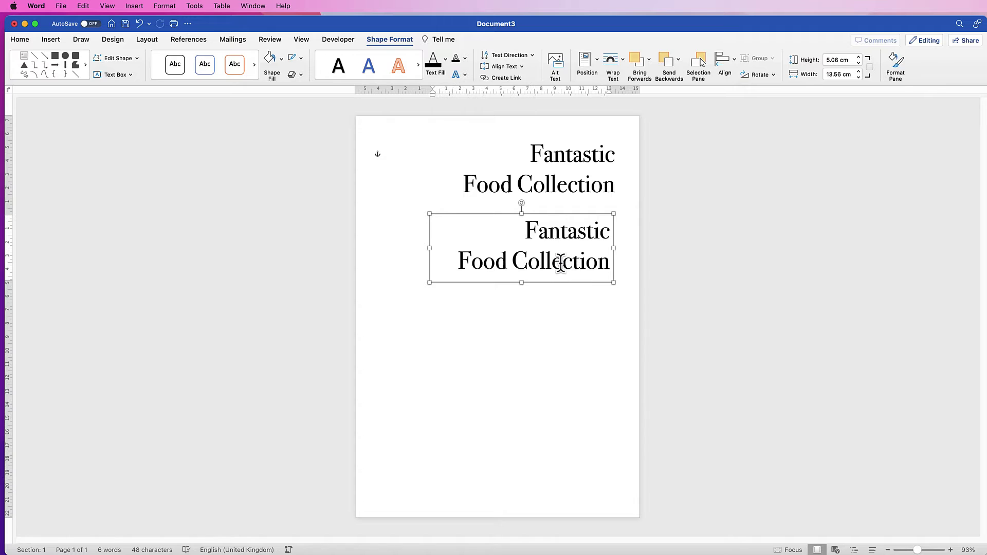
- Set all text in the lower title text box to font size 18
{"action": "key", "text": "super+a"}
{"action": "left_click", "coordinate": [20, 40]}
{"action": "left_click", "coordinate": [116, 58]}
{"action": "type", "text": "18"}
{"action": "key", "text": "Return"}
- Paste the brand description from the other document over the copied title and shrink its box to about 6.95 cm wide
{"action": "key", "text": "super+grave"}
{"action": "key", "text": "super+grave"}
{"action": "type", "text": "A description of the brand, food and any further information required."}
{"action": "left_click_drag", "start_coordinate": [430, 248], "coordinate": [519, 248]}
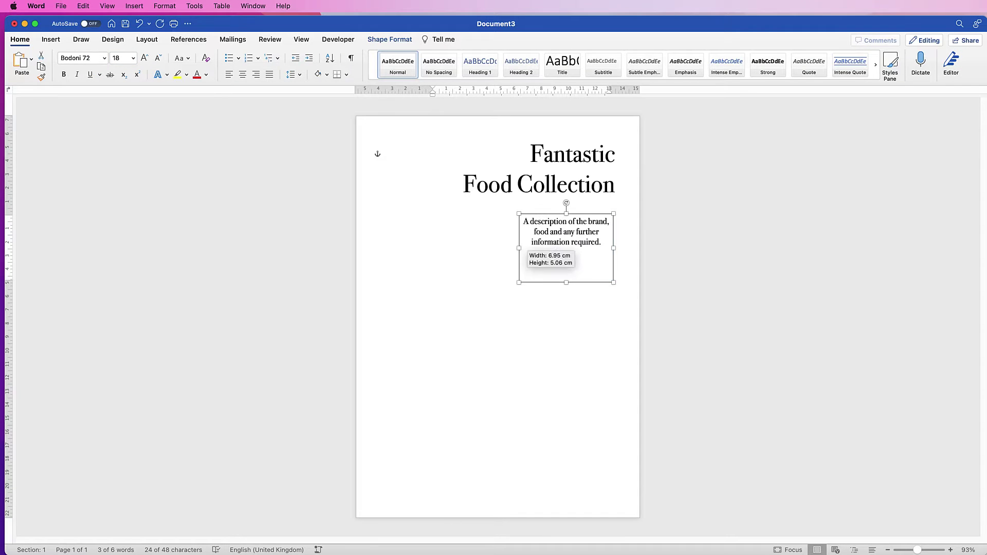
{"action": "left_click_drag", "start_coordinate": [566, 282], "coordinate": [566, 258]}
- Duplicate the description text box into the lower left half of the page and replace its text with PRODUCT NAME
{"action": "left_click_drag", "start_coordinate": [545, 258], "coordinate": [437, 352]}
{"action": "key", "text": "super+a"}
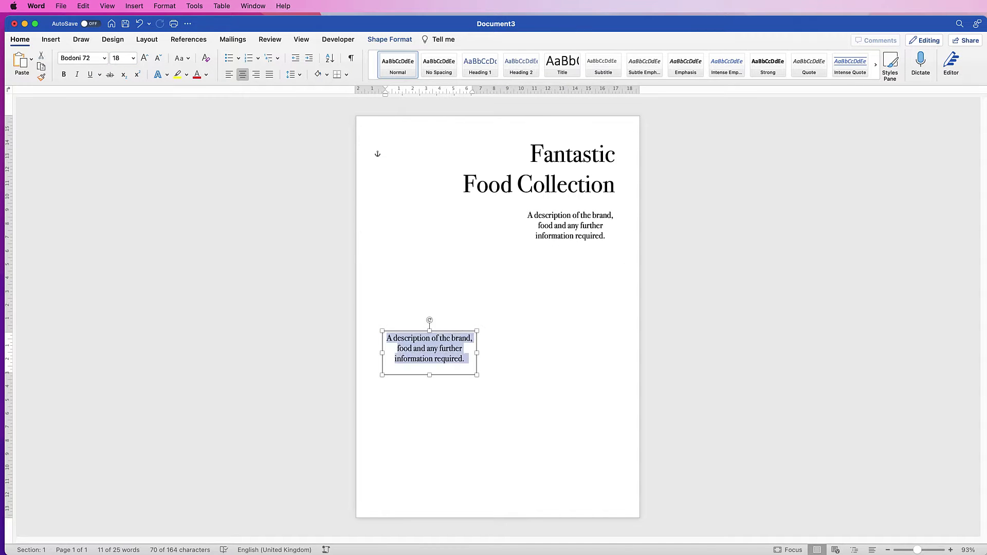
{"action": "type", "text": "PRODUCT NAME"}
{"action": "left_click", "coordinate": [256, 74]}
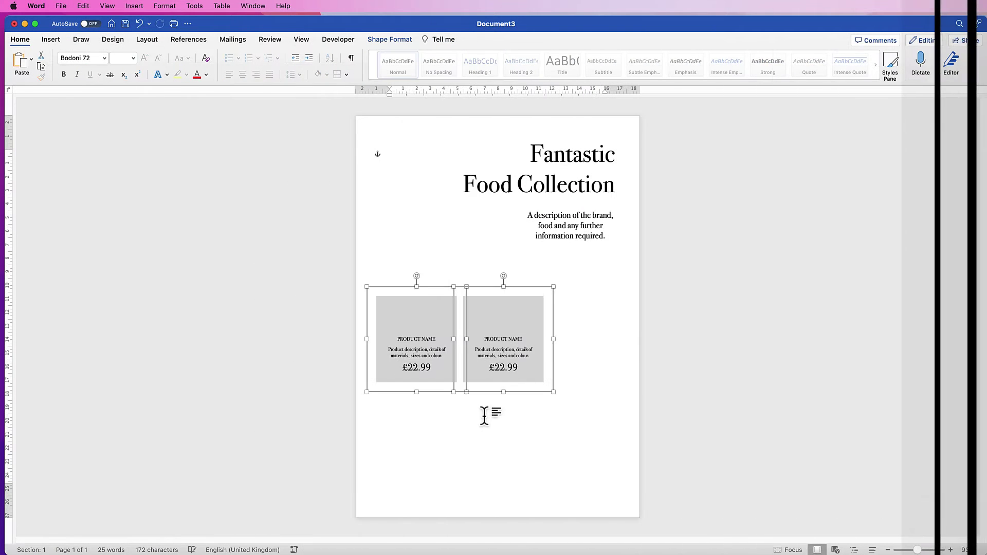
- Duplicate the grey product card to complete a row of three and align the three cards
{"action": "left_click_drag", "start_coordinate": [507, 346], "coordinate": [594, 346]}
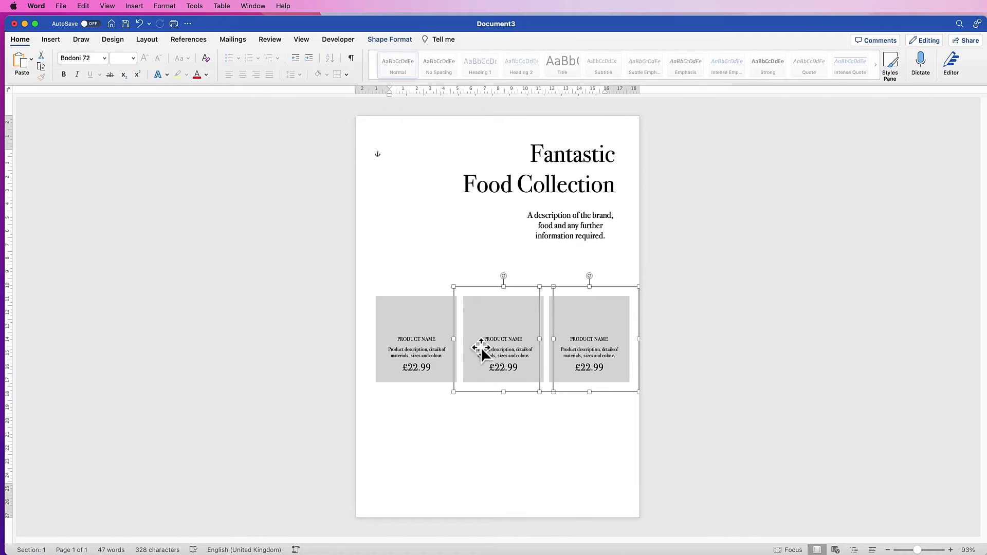
{"action": "left_click", "coordinate": [414, 341], "text": "shift"}
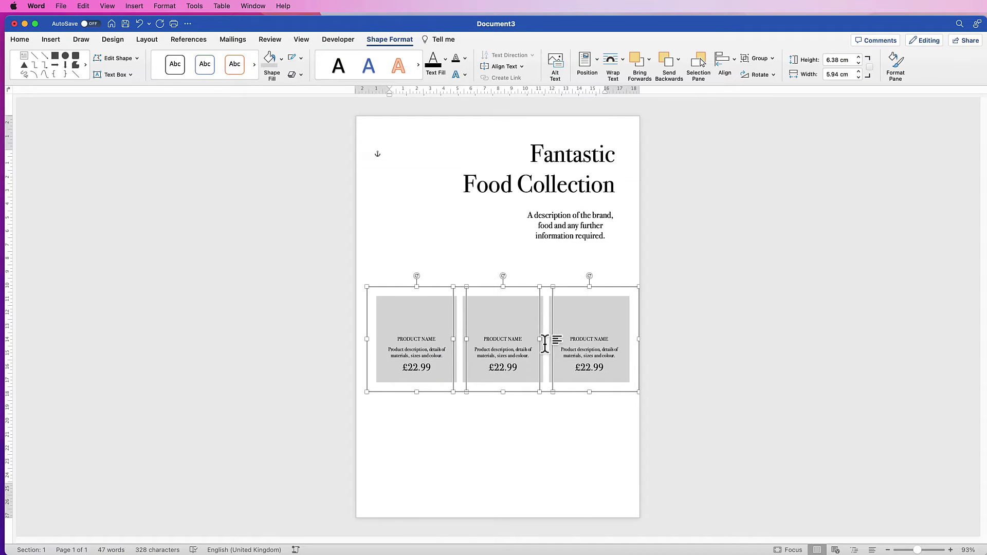
{"action": "left_click", "coordinate": [724, 64]}
{"action": "left_click", "coordinate": [769, 138]}
- Group the three product cards and place a copy of the row near the bottom of the page
{"action": "left_click", "coordinate": [758, 58]}
{"action": "left_click", "coordinate": [765, 75]}
{"action": "left_click_drag", "start_coordinate": [557, 339], "coordinate": [557, 453]}
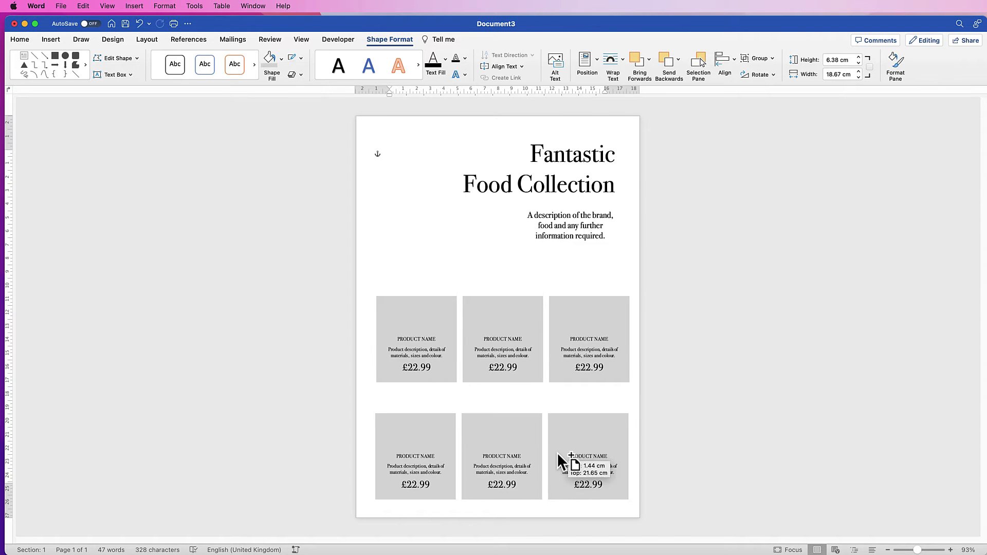
{"action": "left_click_drag", "start_coordinate": [556, 452], "coordinate": [557, 453]}
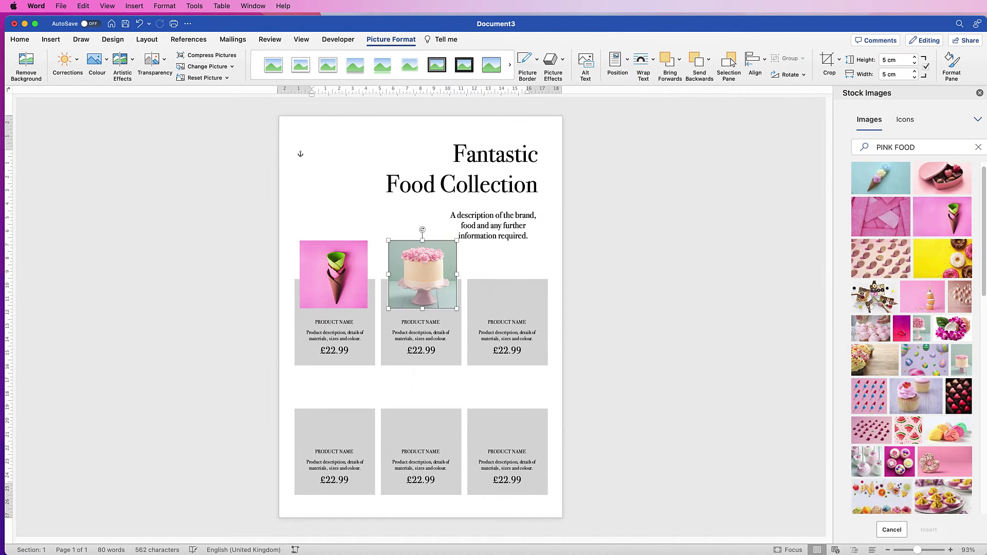
- Insert the stock image of the ice cream cone on blue and set its text wrapping to in front of text
{"action": "left_click", "coordinate": [881, 178]}
{"action": "left_click", "coordinate": [928, 530]}
{"action": "left_click", "coordinate": [643, 66]}
{"action": "left_click", "coordinate": [694, 159]}
- Crop the ice cream picture to a 5 cm square and place it over the last card of the lower row
{"action": "left_click", "coordinate": [839, 59]}
{"action": "left_click", "coordinate": [892, 59]}
{"action": "type", "text": "5"}
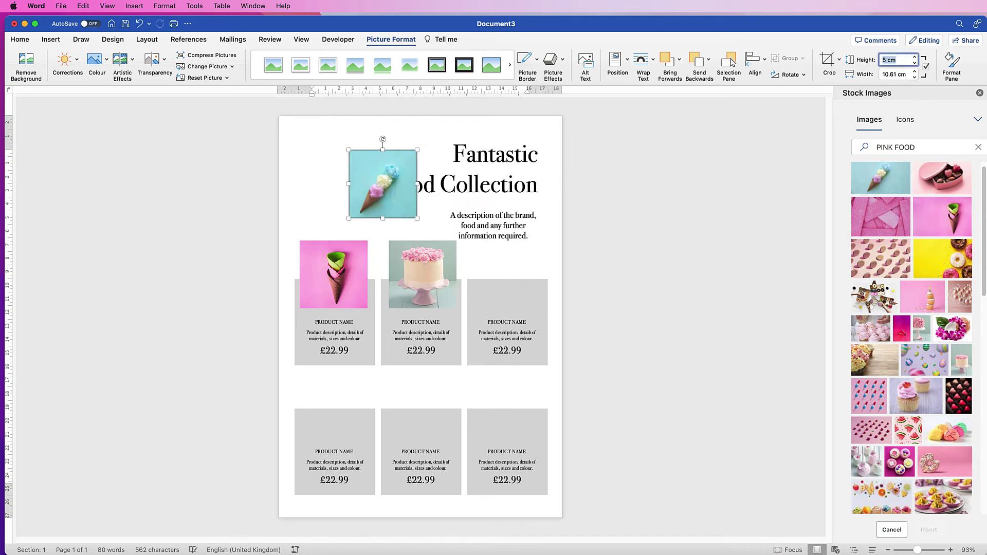
{"action": "left_click_drag", "start_coordinate": [387, 184], "coordinate": [514, 414]}
- Insert the stock image of the stacked cupcakes with a candle and set its text wrapping to in front of text
{"action": "left_click", "coordinate": [922, 297]}
{"action": "left_click", "coordinate": [929, 530]}
{"action": "left_click", "coordinate": [643, 66]}
{"action": "left_click", "coordinate": [684, 159]}
- Crop the cupcake picture to a 5 cm square and place it over the middle card of the lower row
{"action": "left_click", "coordinate": [838, 60]}
{"action": "left_click", "coordinate": [936, 123]}
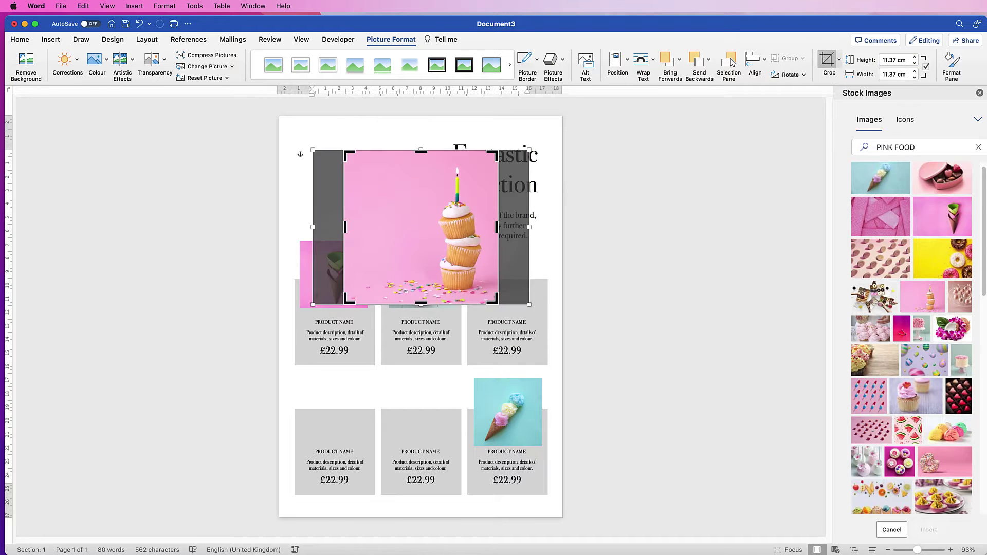
{"action": "left_click", "coordinate": [893, 59]}
{"action": "type", "text": "5"}
{"action": "key", "text": "Return"}
{"action": "left_click_drag", "start_coordinate": [385, 190], "coordinate": [429, 414]}
- Crop the photo of hands holding bowls to a square and move it to the page's upper left corner
{"action": "scroll", "coordinate": [915, 339], "scroll_direction": "down", "scroll_amount": 10}
{"action": "left_click", "coordinate": [838, 60]}
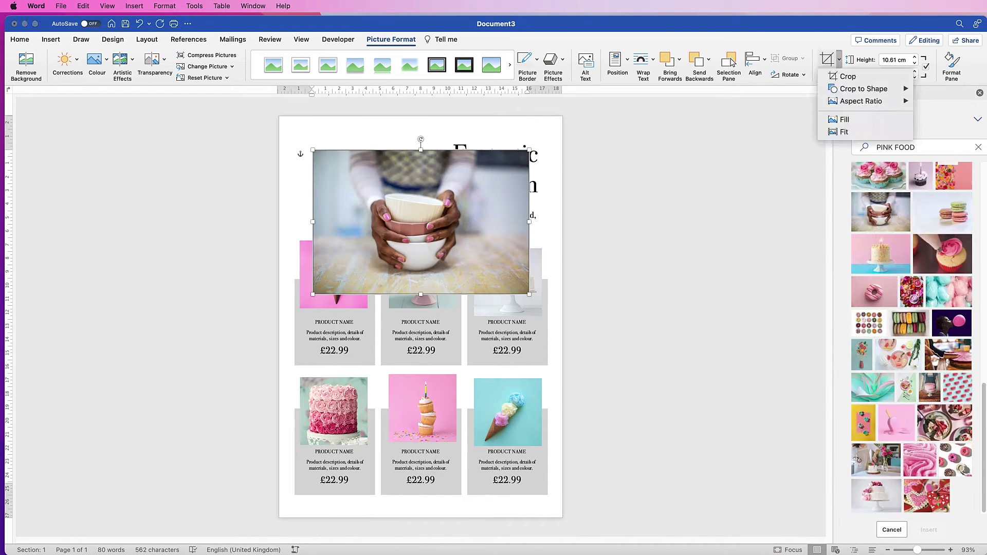
{"action": "left_click", "coordinate": [933, 114]}
{"action": "left_click_drag", "start_coordinate": [422, 222], "coordinate": [339, 179]}
- Crop the bowls photo to an oval shape and send it to the back
{"action": "left_click", "coordinate": [839, 60]}
{"action": "mouse_move", "coordinate": [859, 89]}
{"action": "left_click", "coordinate": [921, 138]}
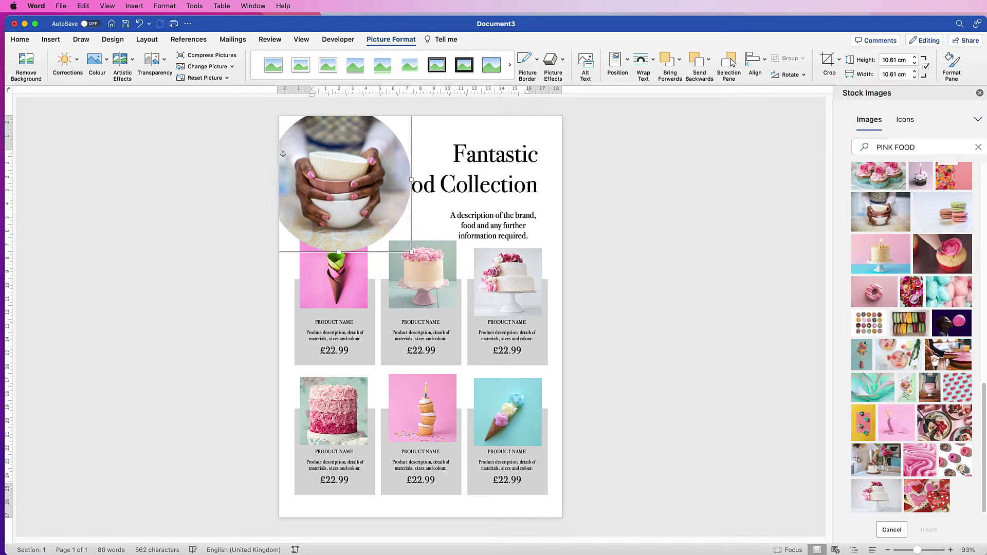
{"action": "left_click", "coordinate": [709, 60]}
{"action": "left_click", "coordinate": [731, 89]}
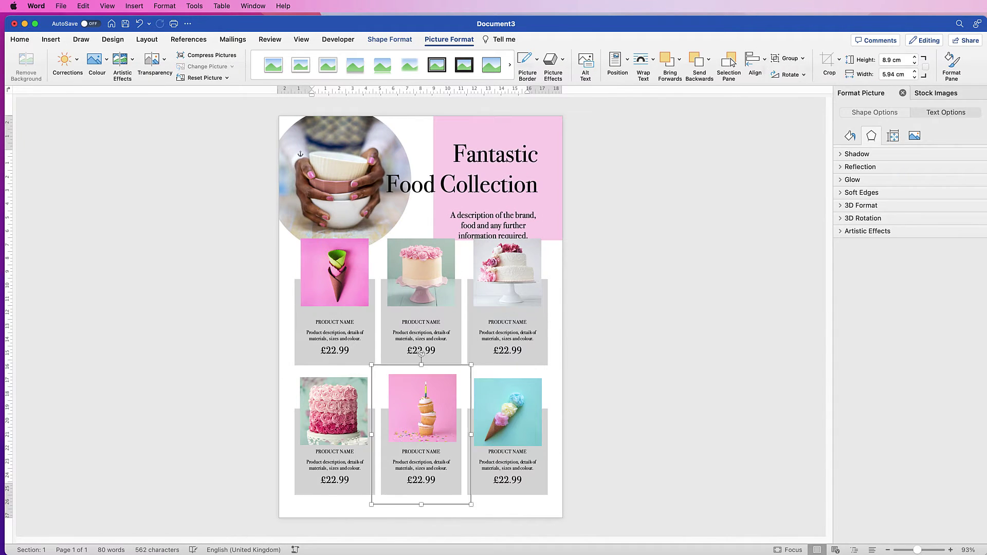
- Group the lower row's pictures with their product cards and move both product rows slightly down the page
{"action": "left_click", "coordinate": [423, 408]}
{"action": "left_click", "coordinate": [421, 480], "text": "shift"}
{"action": "left_click", "coordinate": [334, 411]}
{"action": "left_click", "coordinate": [335, 480], "text": "shift"}
{"action": "left_click", "coordinate": [422, 408], "text": "shift"}
{"action": "left_click", "coordinate": [508, 413], "text": "shift"}
{"action": "left_click", "coordinate": [421, 278], "text": "shift"}
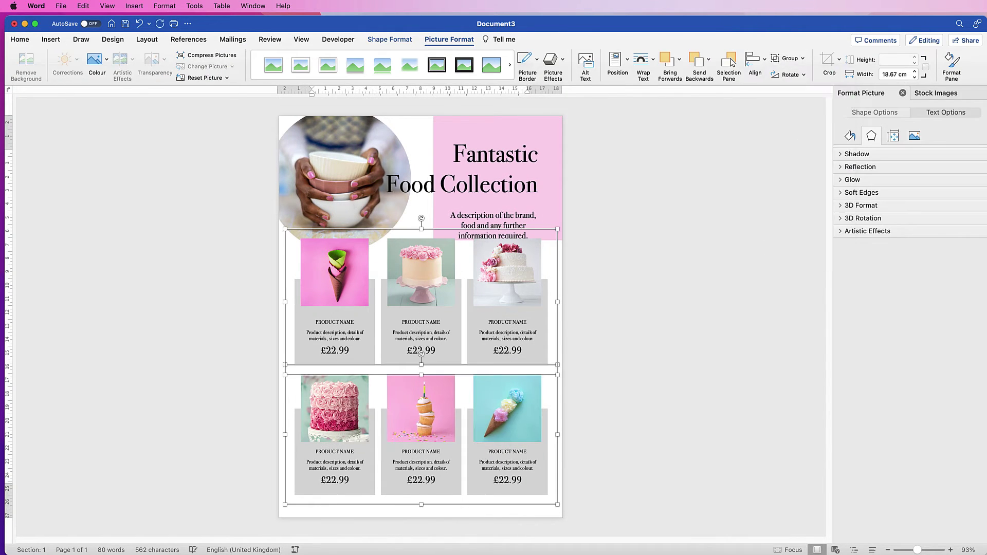
{"action": "left_click_drag", "start_coordinate": [420, 277], "coordinate": [421, 287]}
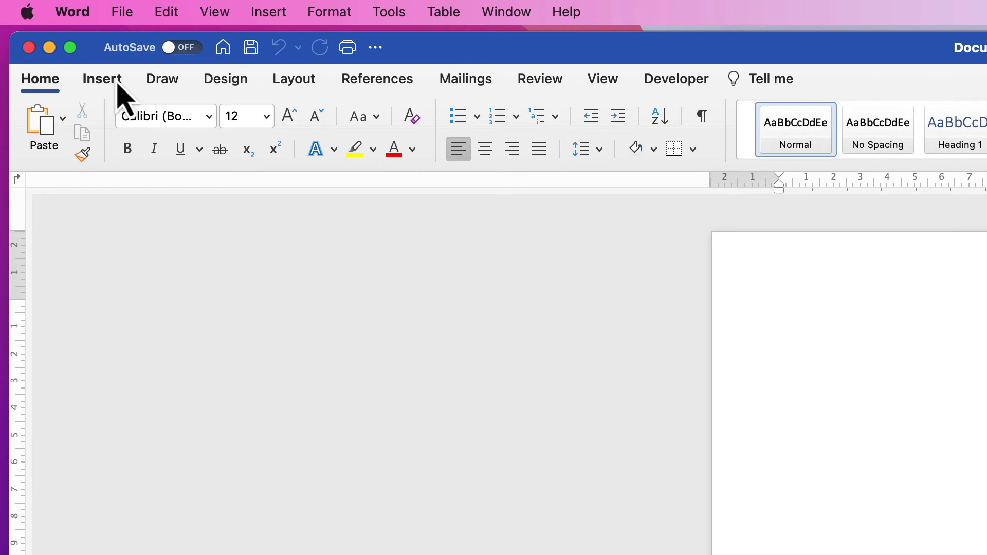
- Draw a text box about 10.59 by 3.81 cm in the page's upper half and enter "Fantastic" and "Food Collection" on two lines
{"action": "left_click", "coordinate": [116, 83]}
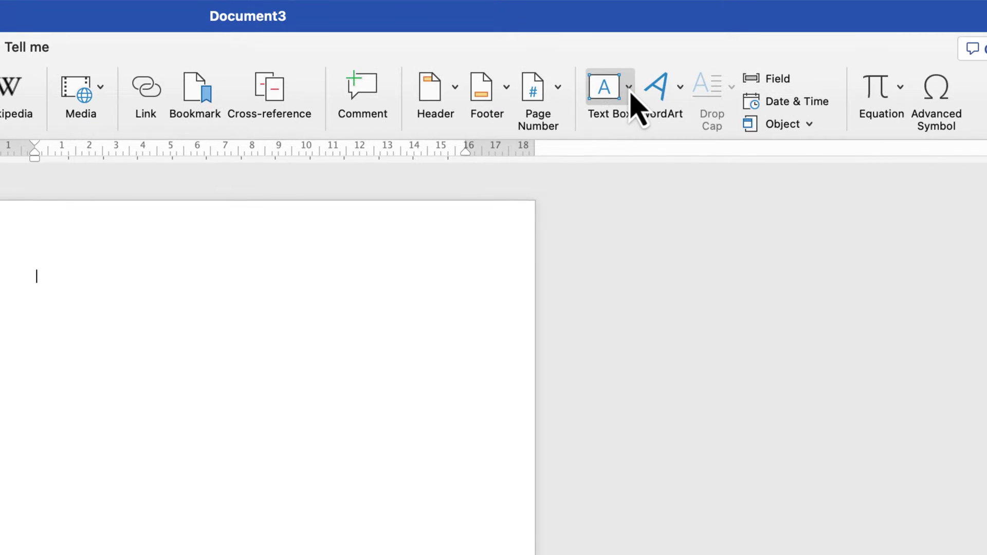
{"action": "left_click", "coordinate": [629, 88]}
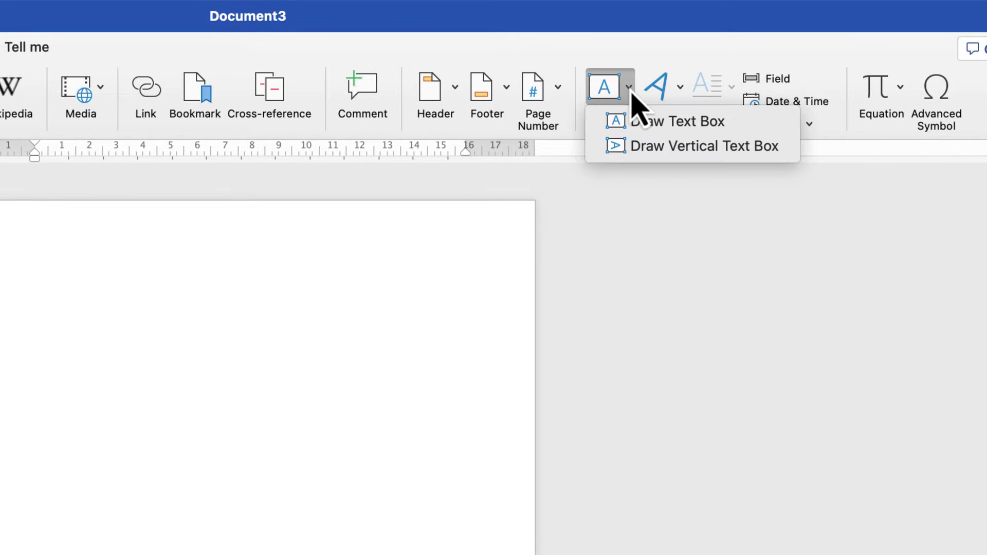
{"action": "left_click", "coordinate": [653, 128]}
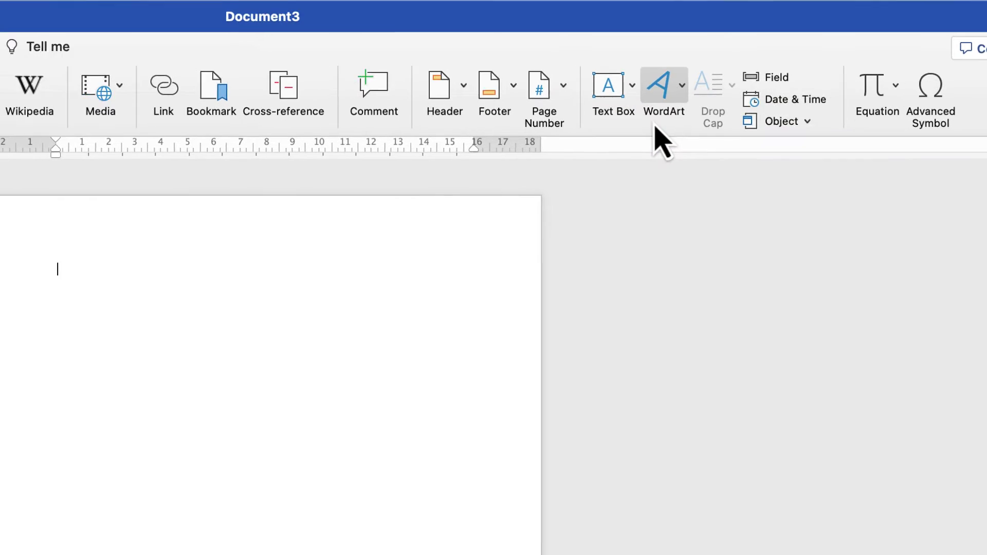
{"action": "left_click_drag", "start_coordinate": [48, 371], "coordinate": [135, 464]}
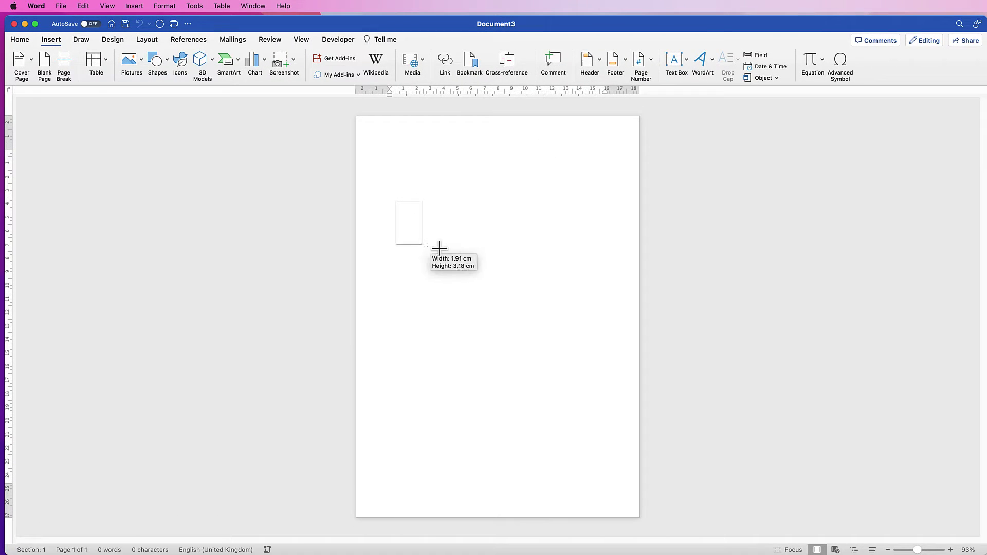
{"action": "left_click_drag", "start_coordinate": [439, 248], "coordinate": [541, 263]}
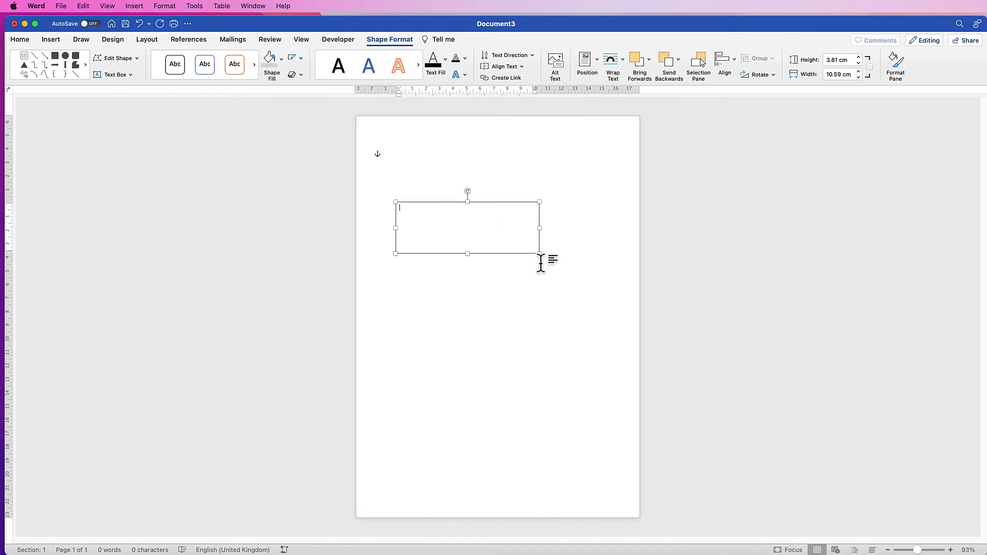
{"action": "type", "text": "Fantastic"}
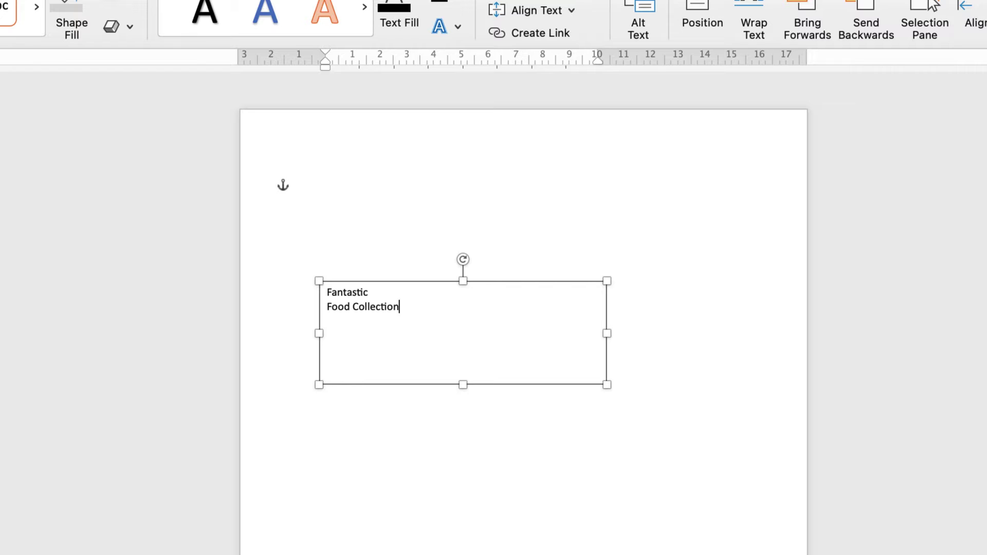
- Format both title lines in Bodoni 72 at font size 52
{"action": "left_click_drag", "start_coordinate": [403, 307], "coordinate": [321, 286]}
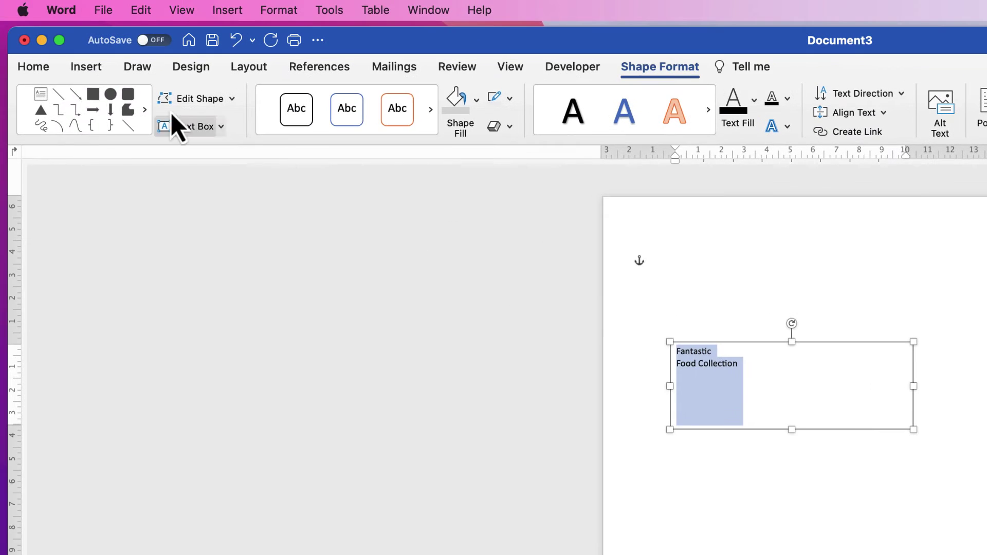
{"action": "left_click", "coordinate": [40, 73]}
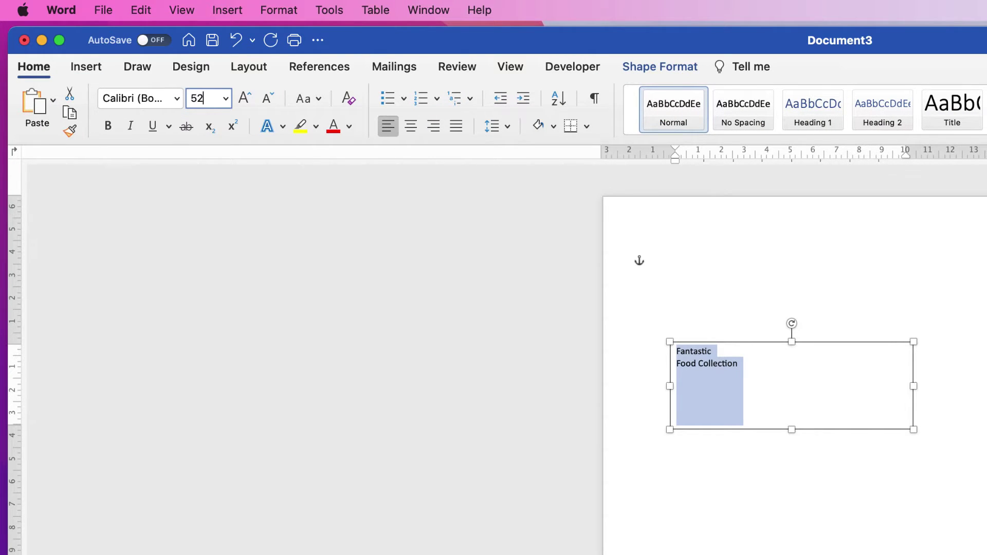
{"action": "key", "text": "Return"}
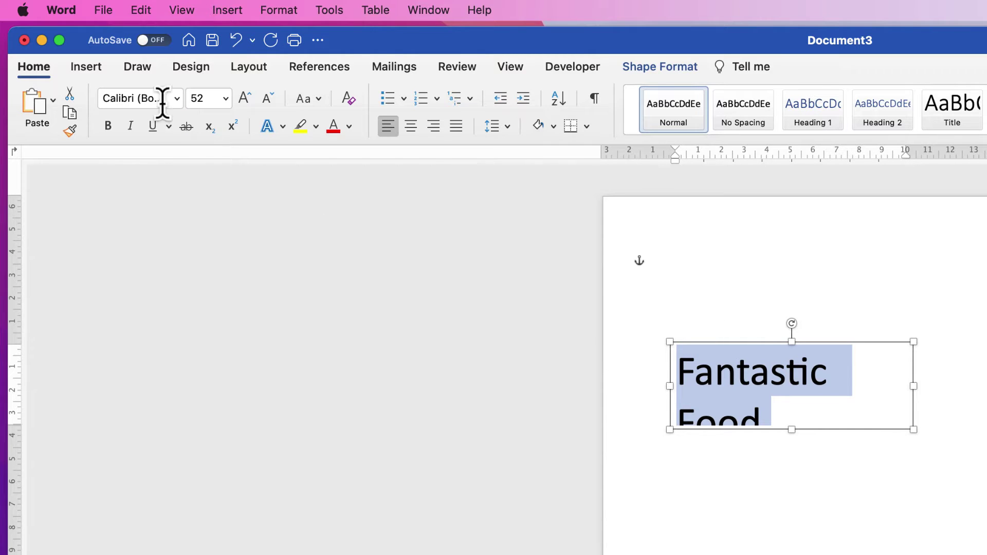
{"action": "left_click", "coordinate": [176, 103]}
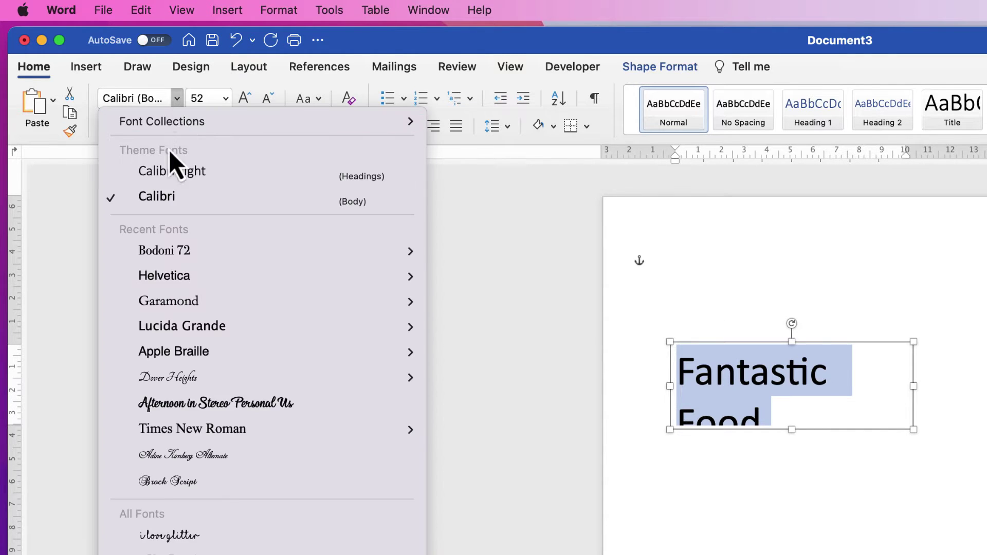
{"action": "mouse_move", "coordinate": [164, 257]}
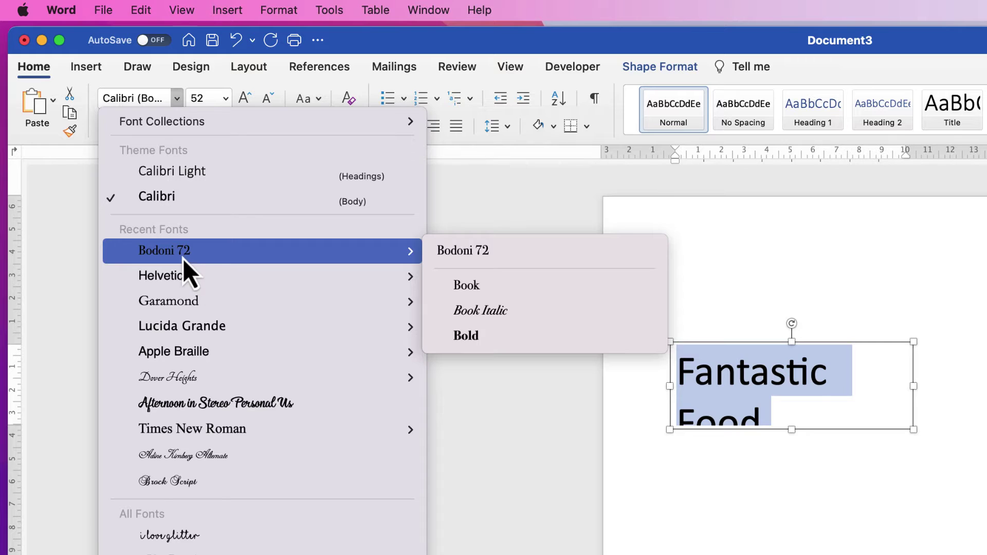
{"action": "left_click", "coordinate": [183, 258]}
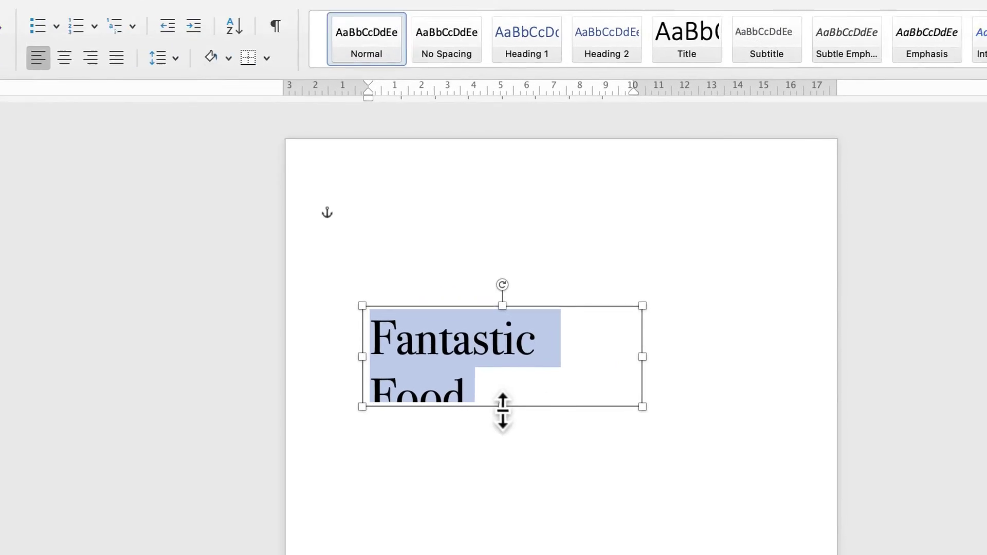
- Enlarge the title text box to about 13.56 cm wide and 5.06 cm high so both lines fit
{"action": "left_click_drag", "start_coordinate": [792, 430], "coordinate": [789, 481]}
{"action": "left_click_drag", "start_coordinate": [439, 464], "coordinate": [439, 454]}
{"action": "left_click_drag", "start_coordinate": [591, 378], "coordinate": [673, 377]}
{"action": "left_click_drag", "start_coordinate": [481, 452], "coordinate": [480, 436]}
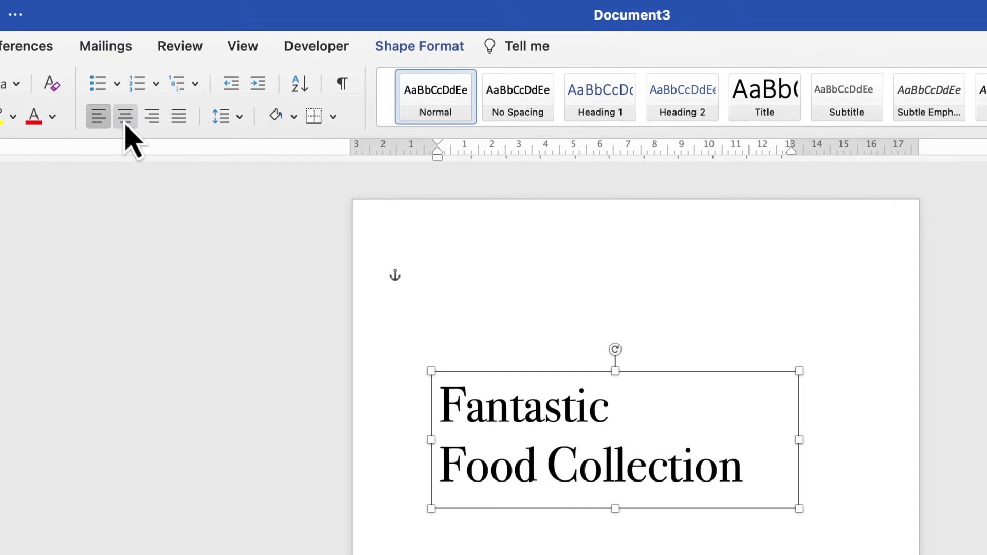
- Align the title text to the right and move its text box to the page's upper right corner
{"action": "left_click", "coordinate": [152, 116]}
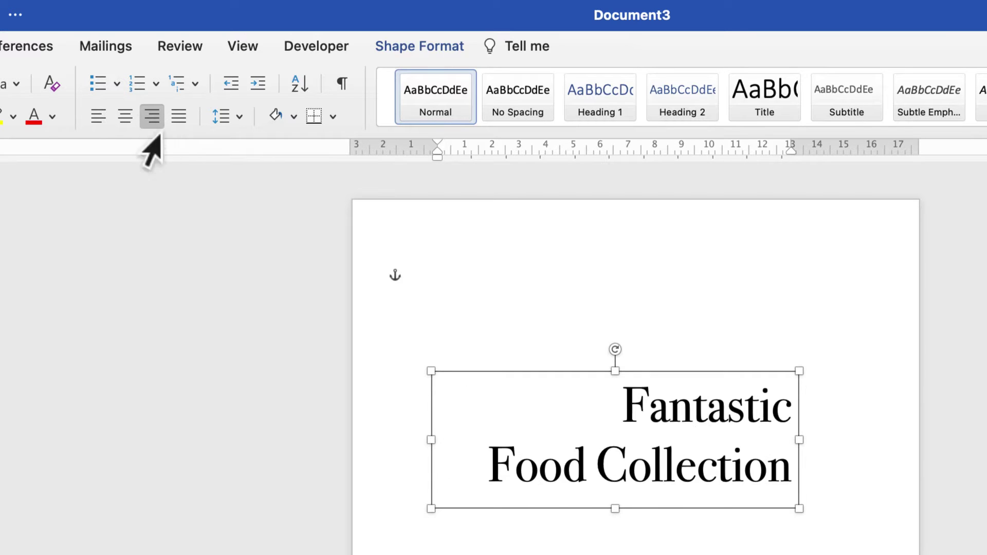
{"action": "left_click_drag", "start_coordinate": [716, 475], "coordinate": [794, 344]}
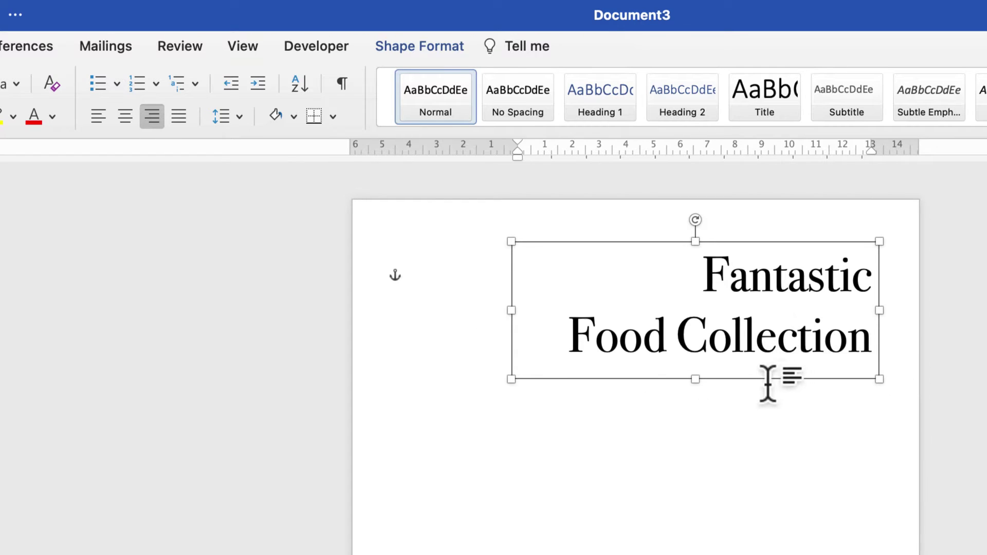
- Remove the outline and the fill from the title text box
{"action": "left_click", "coordinate": [668, 446]}
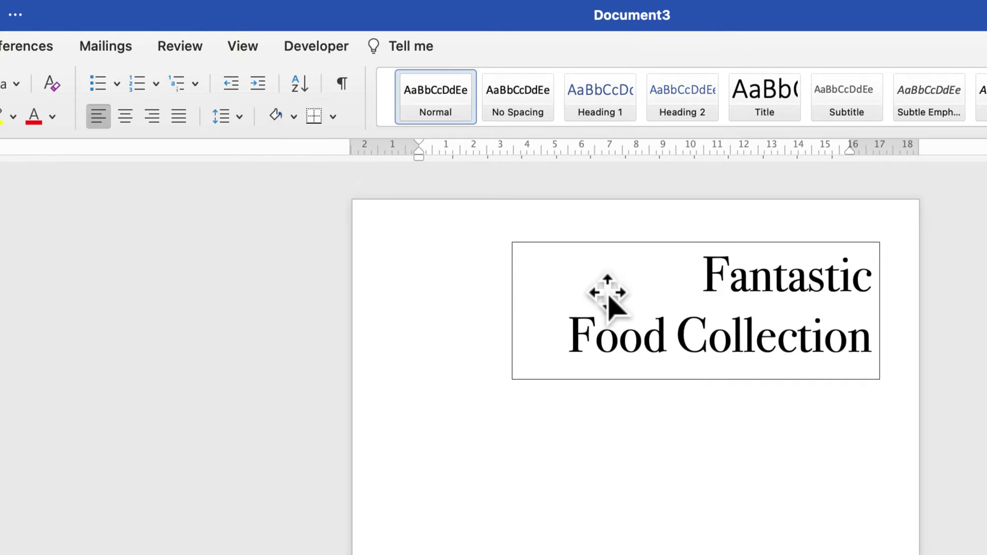
{"action": "left_click", "coordinate": [676, 346]}
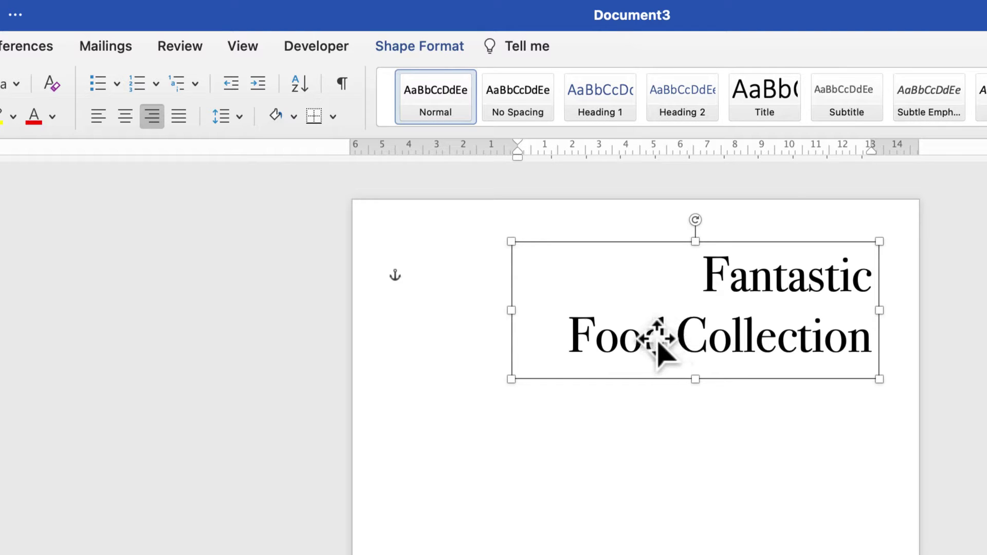
{"action": "left_click", "coordinate": [417, 49]}
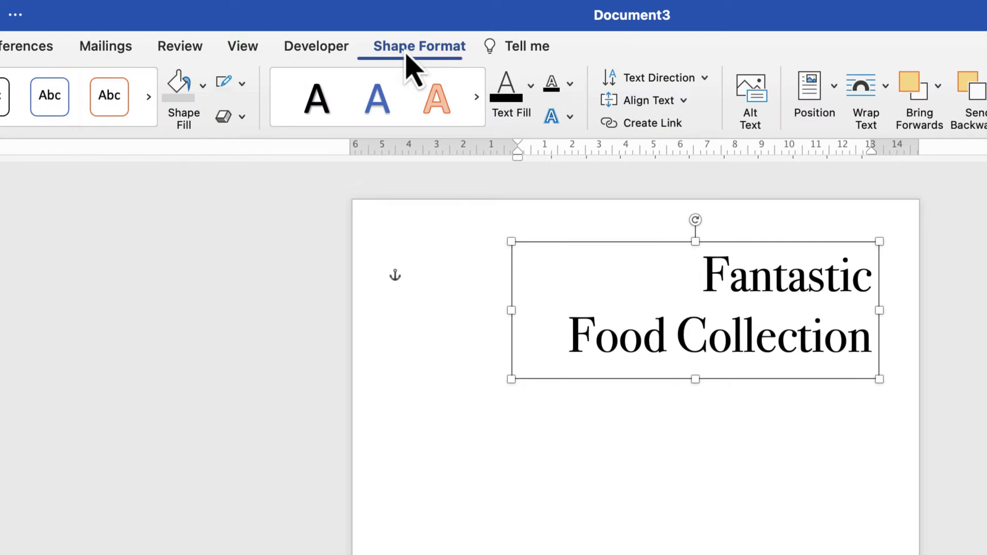
{"action": "left_click", "coordinate": [241, 84]}
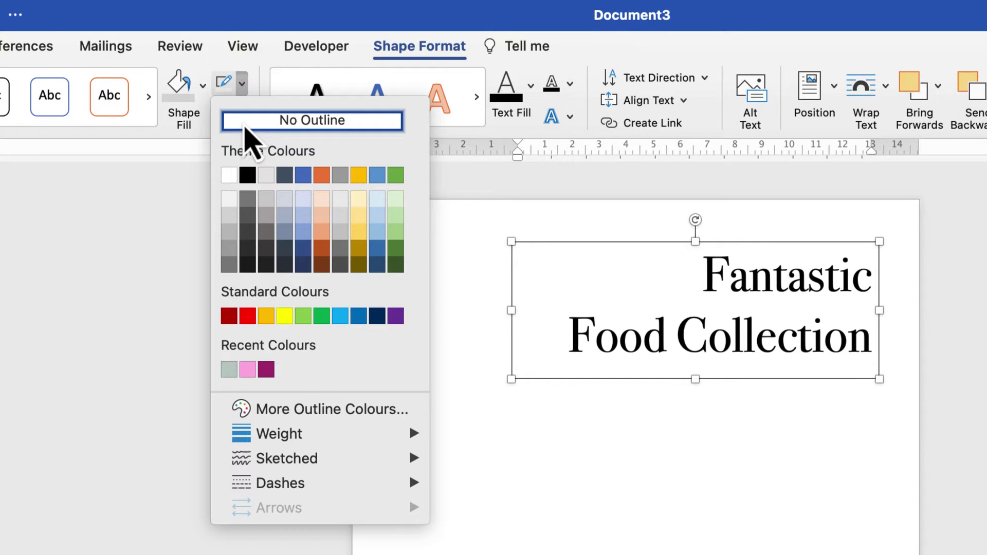
{"action": "left_click", "coordinate": [226, 119]}
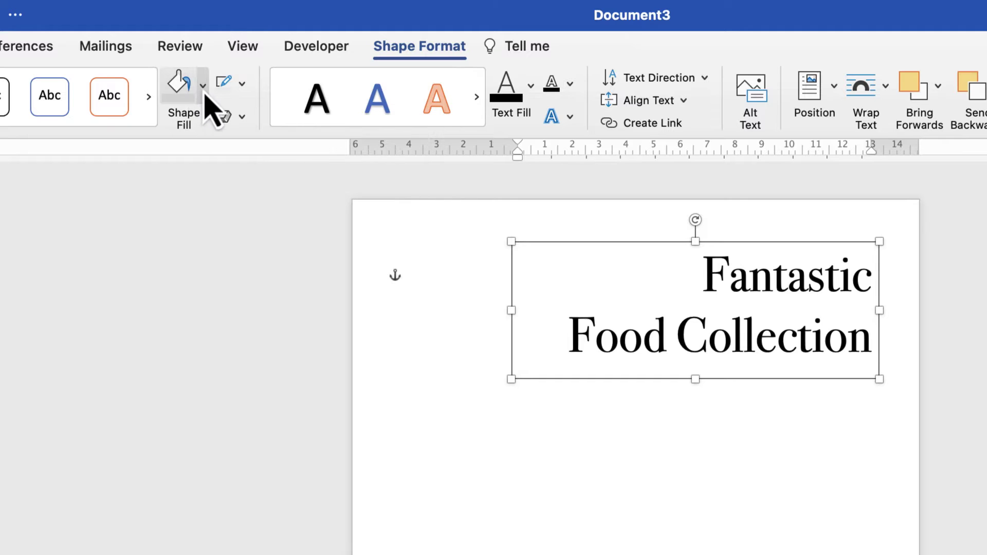
{"action": "left_click", "coordinate": [204, 86]}
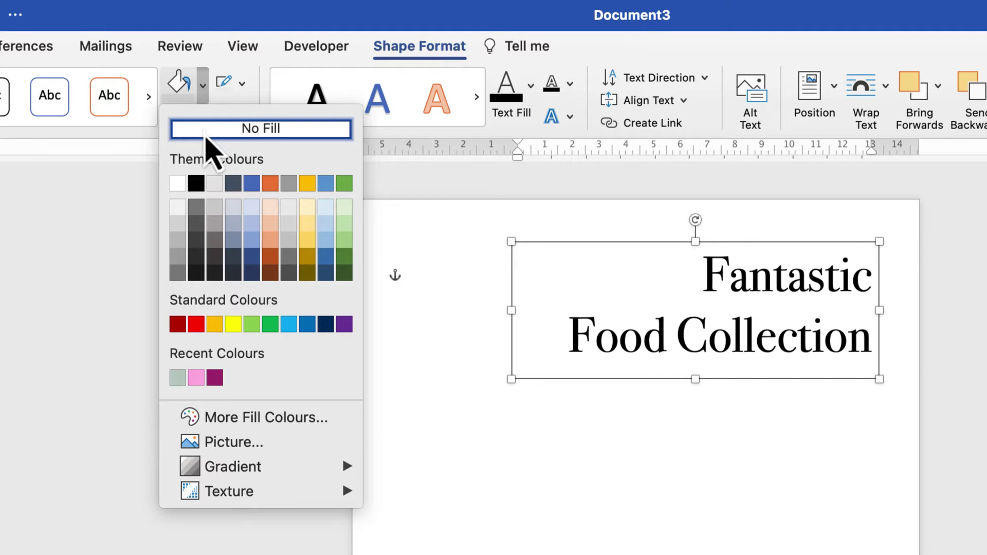
{"action": "left_click", "coordinate": [207, 129]}
{"action": "left_click", "coordinate": [704, 452]}
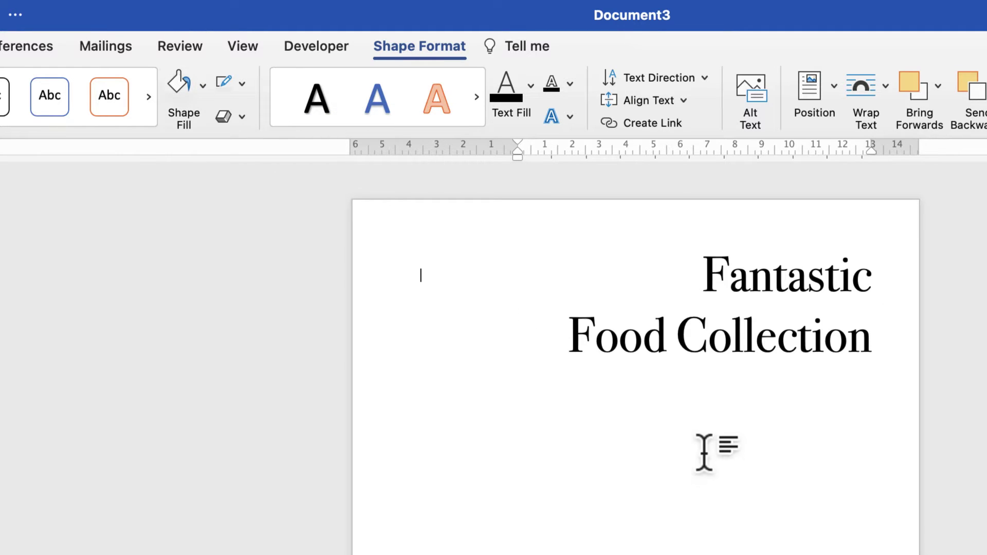
- Move the title text box closer to the page's upper right corner and place a duplicate of it directly below
{"action": "left_click", "coordinate": [753, 340]}
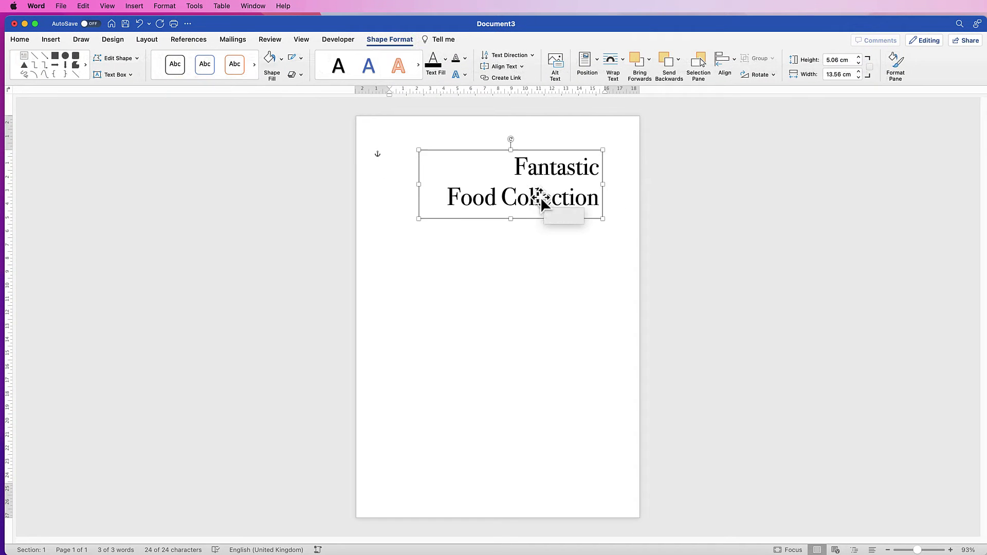
{"action": "left_click_drag", "start_coordinate": [541, 198], "coordinate": [549, 186]}
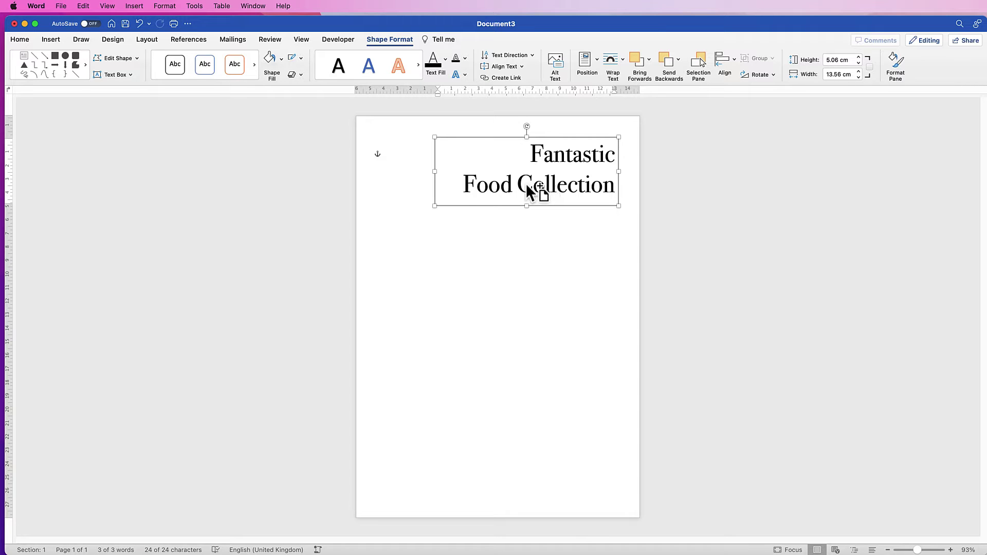
{"action": "left_click_drag", "start_coordinate": [521, 186], "coordinate": [528, 294]}
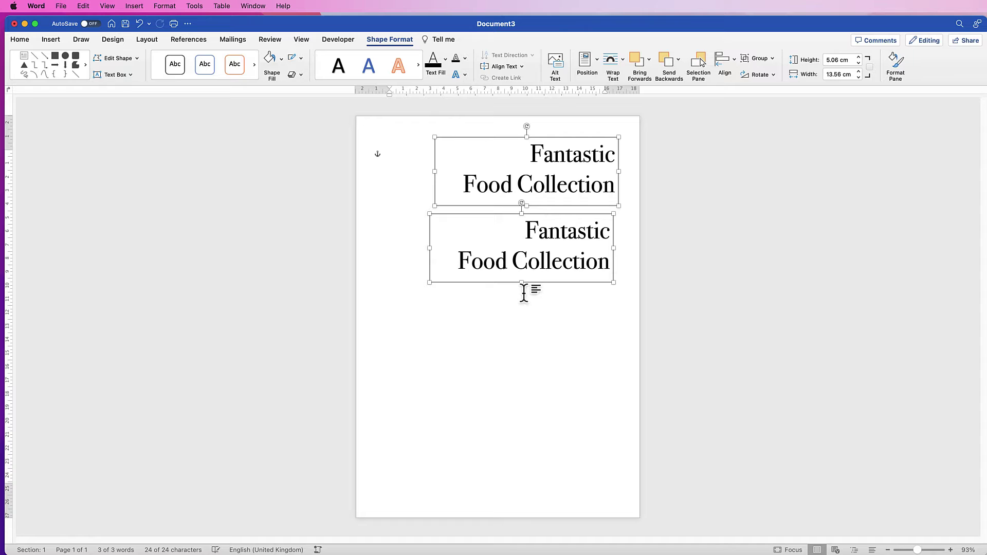
- Set all text in the duplicated title box to font size 18
{"action": "left_click", "coordinate": [573, 263]}
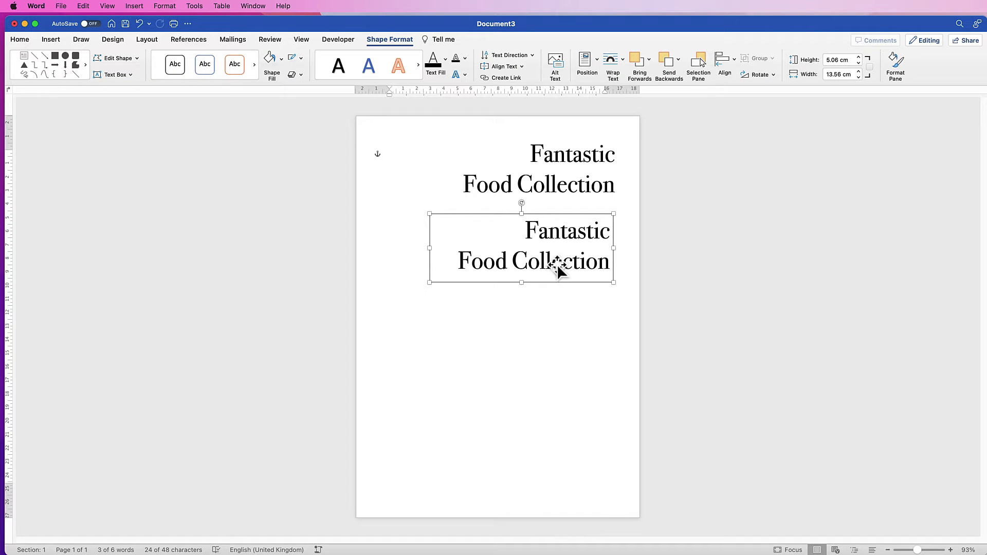
{"action": "left_click", "coordinate": [556, 265]}
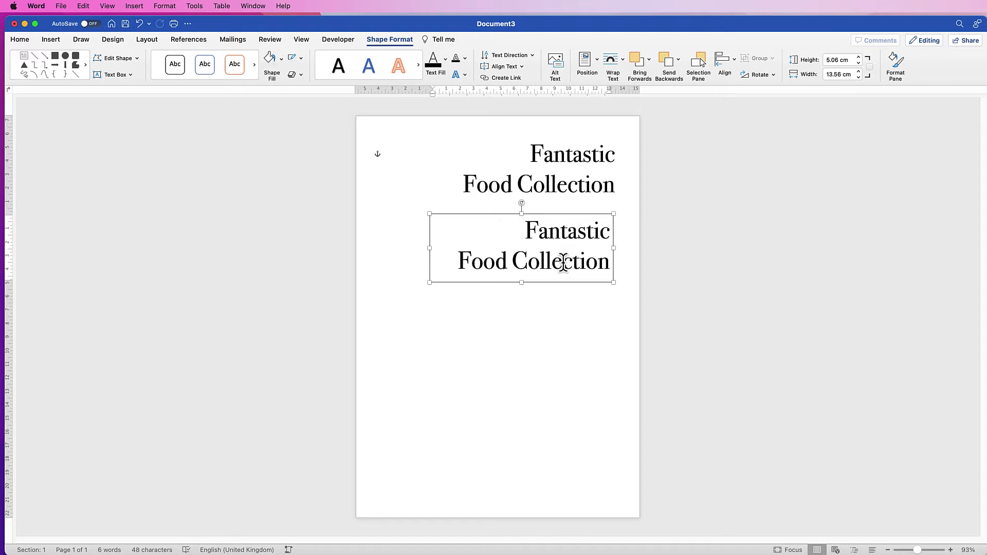
{"action": "triple_click", "coordinate": [561, 264]}
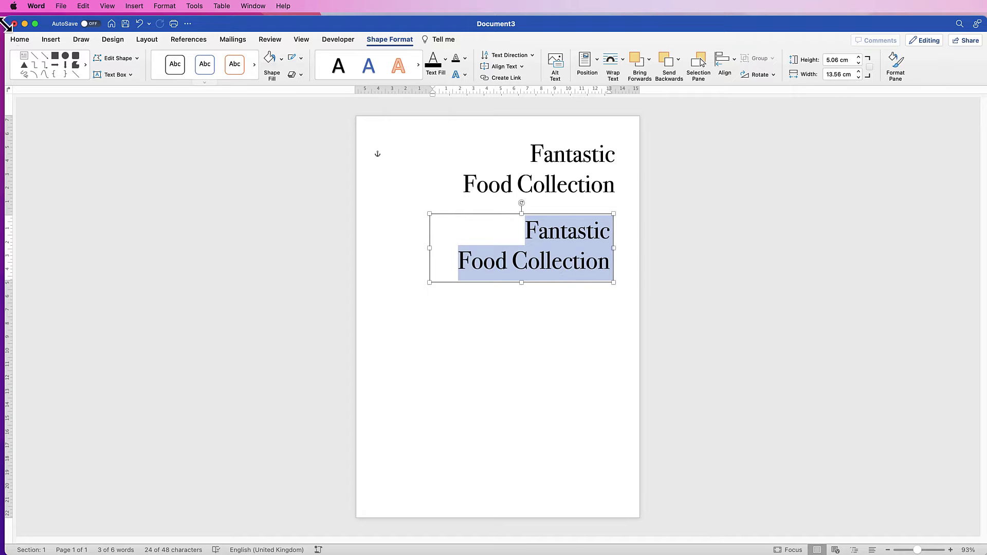
{"action": "left_click", "coordinate": [21, 41]}
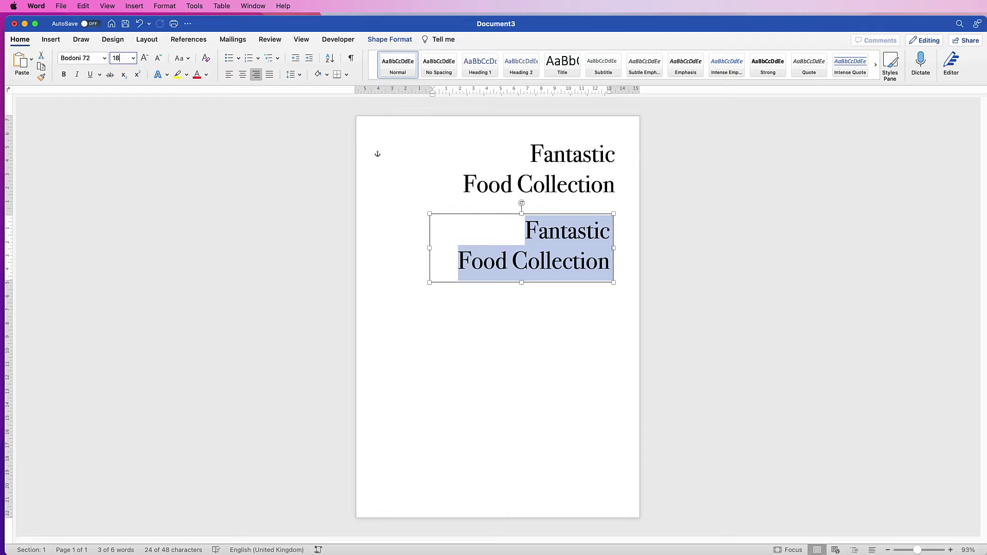
{"action": "type", "text": "18"}
{"action": "key", "text": "Return"}
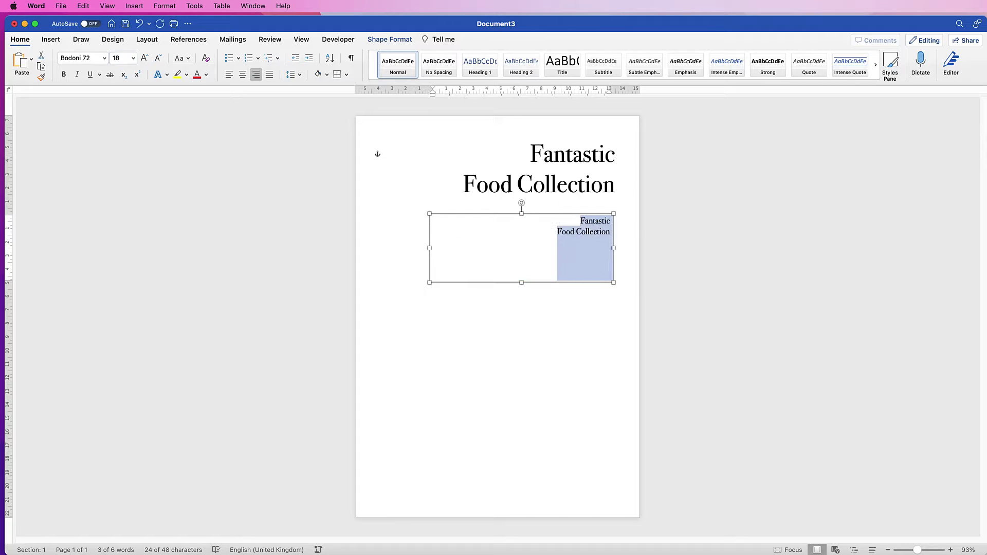
- Replace the duplicate's text with the copied brand description, centred, and shrink the box to fit three lines beneath the title
{"action": "type", "text": "A description of the brand, food and any further information required."}
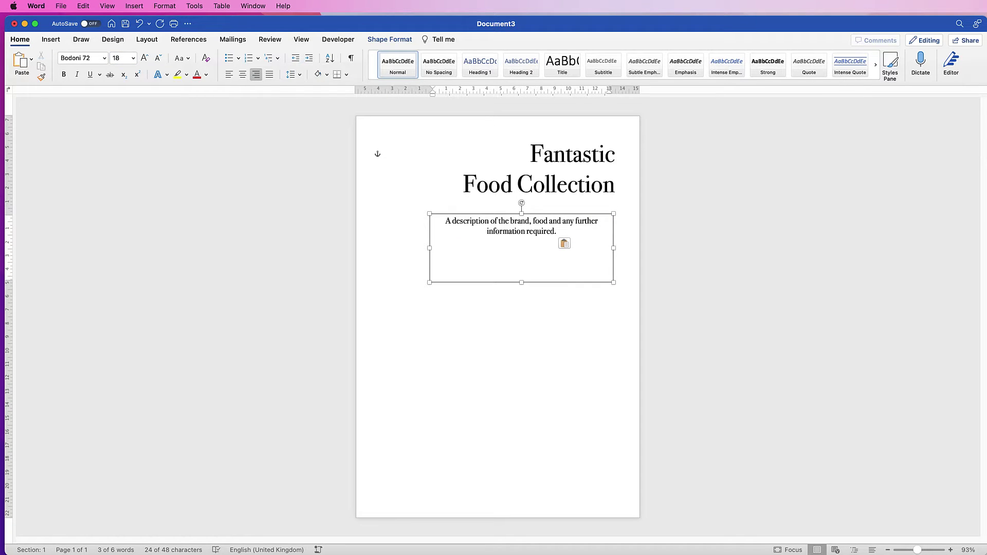
{"action": "left_click_drag", "start_coordinate": [429, 249], "coordinate": [519, 248]}
{"action": "left_click_drag", "start_coordinate": [566, 282], "coordinate": [585, 252]}
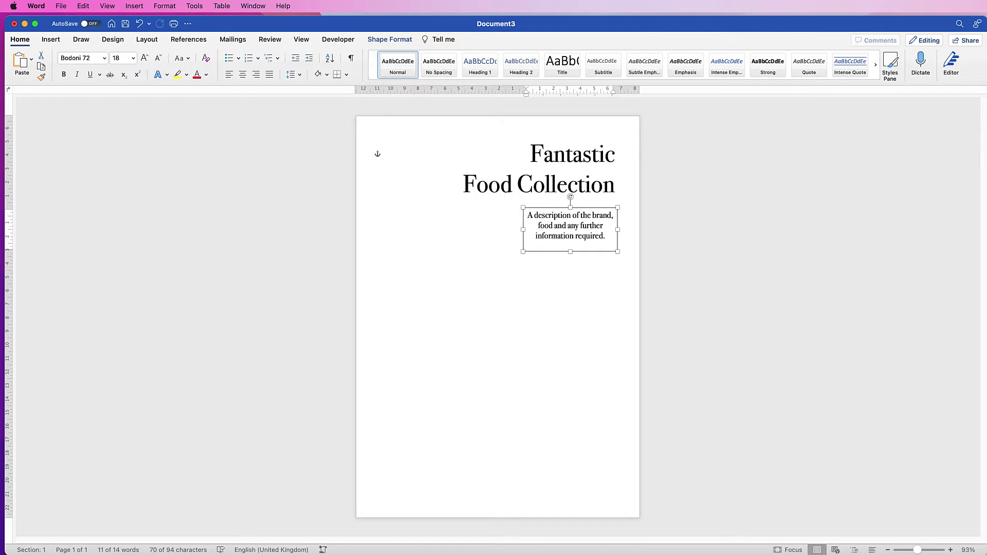
- Duplicate the brand description box to the lower left of the page and replace the copy's text with centred "PRODUCT NAME"
{"action": "left_click_drag", "start_coordinate": [566, 252], "coordinate": [425, 375]}
{"action": "left_click", "coordinate": [442, 349]}
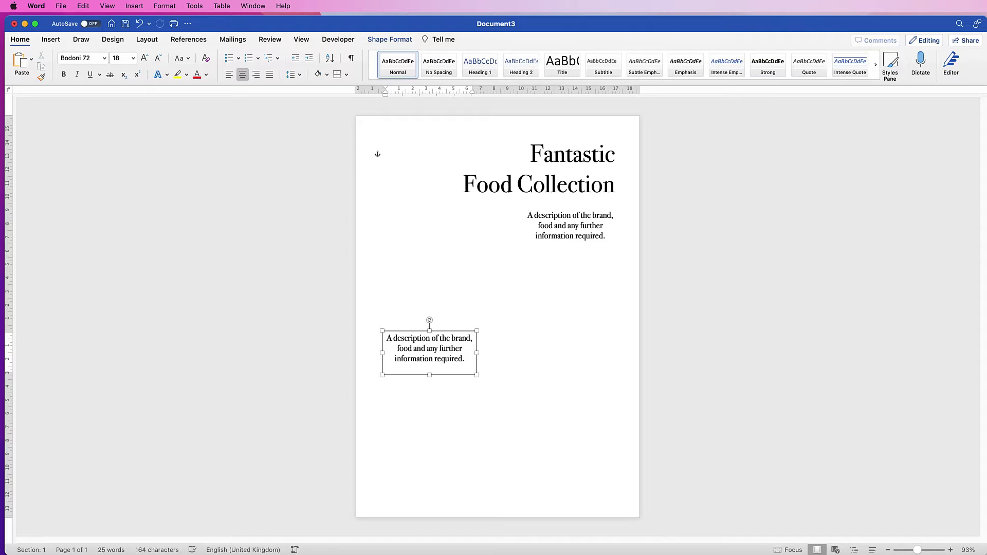
{"action": "left_click_drag", "start_coordinate": [465, 359], "coordinate": [393, 339]}
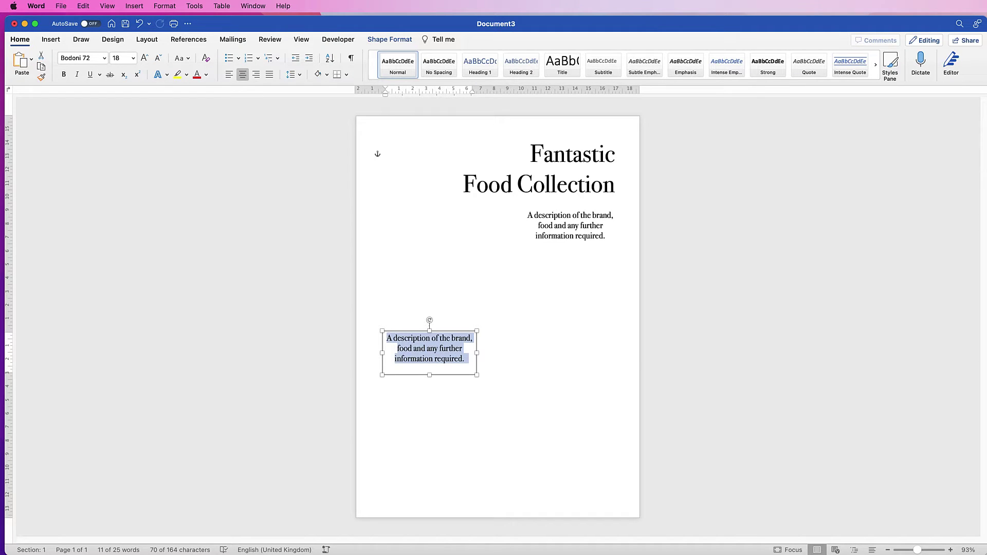
{"action": "key", "text": "super+r"}
{"action": "type", "text": "PR"}
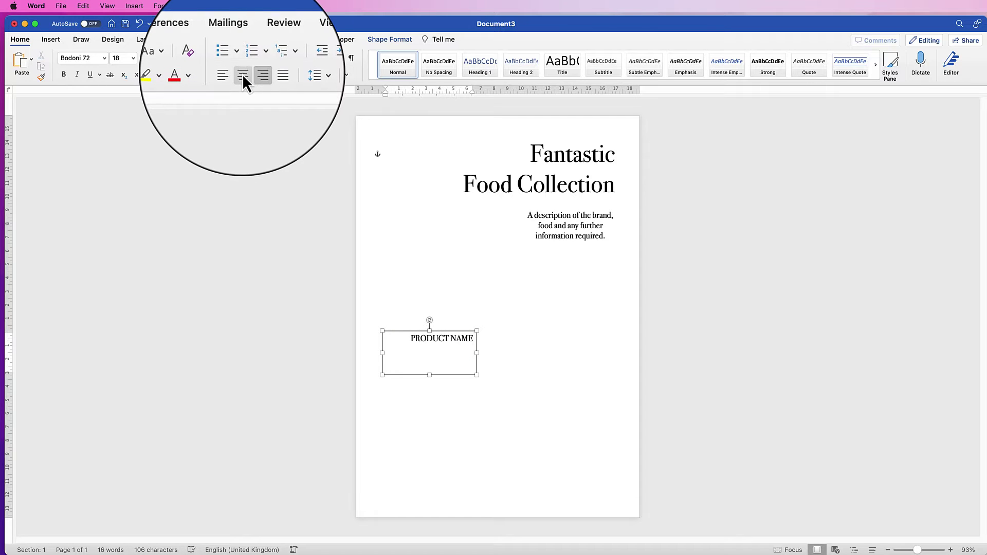
{"action": "left_click", "coordinate": [242, 75]}
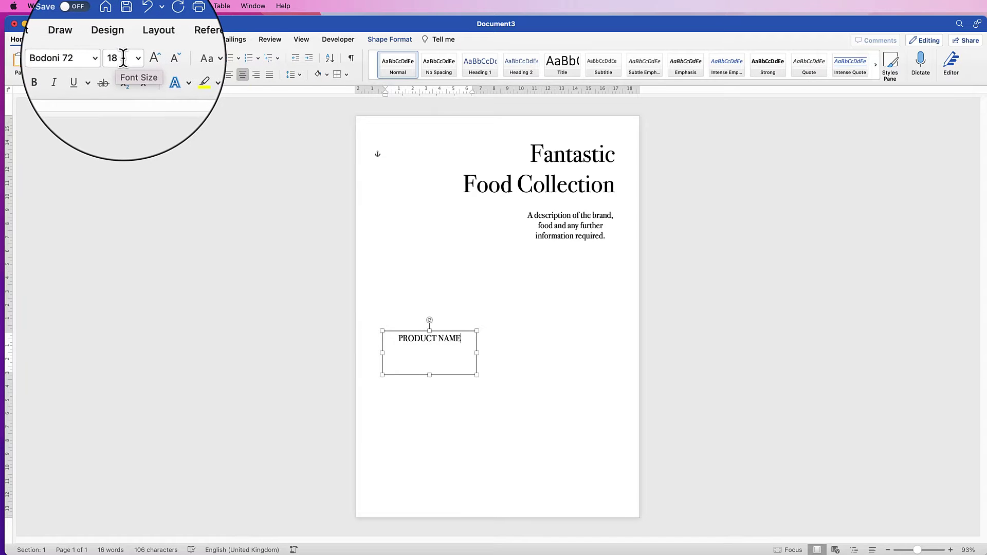
- Set the PRODUCT NAME text to font size 11 and shrink its text box to fit the single line
{"action": "left_click", "coordinate": [122, 58]}
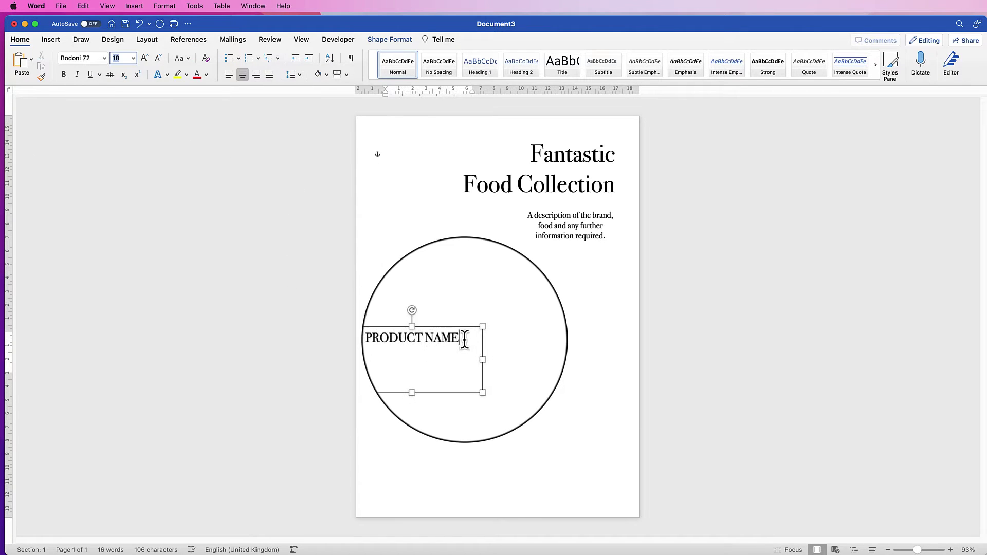
{"action": "left_click_drag", "start_coordinate": [459, 336], "coordinate": [420, 339]}
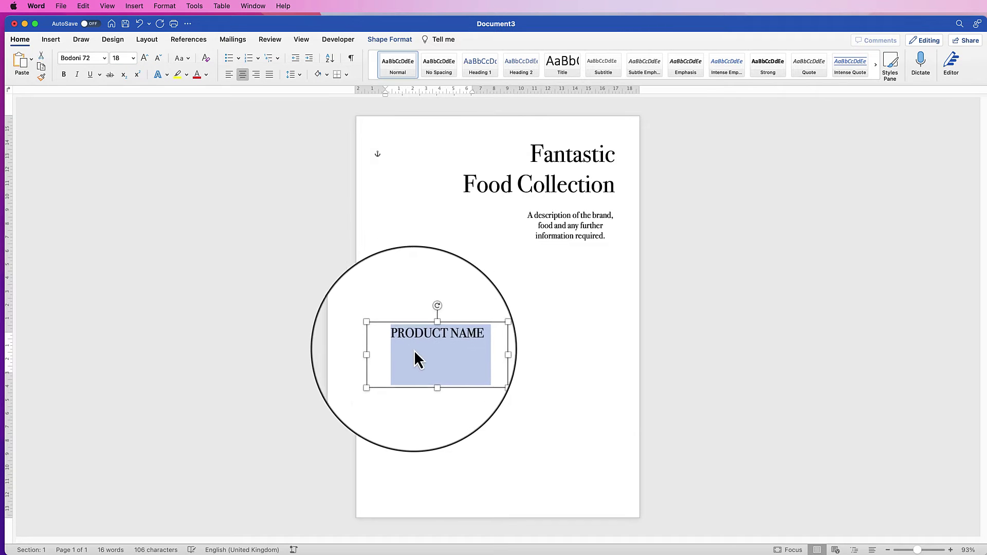
{"action": "left_click", "coordinate": [456, 315]}
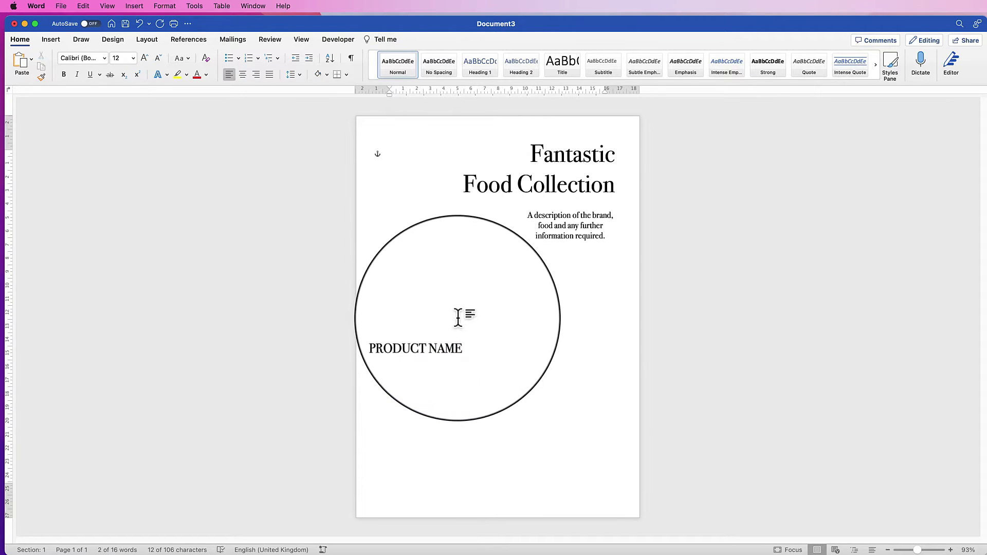
{"action": "left_click", "coordinate": [435, 361]}
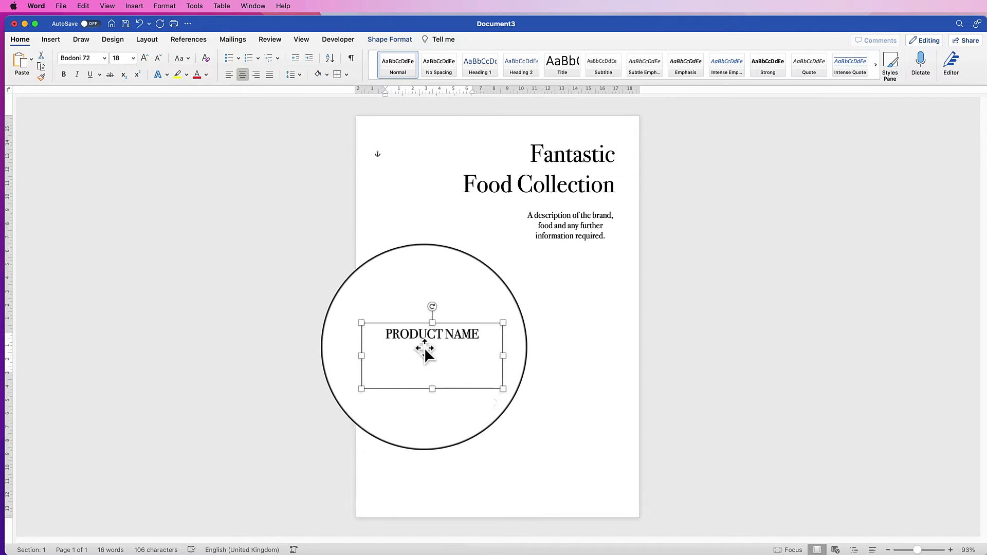
{"action": "left_click", "coordinate": [121, 60]}
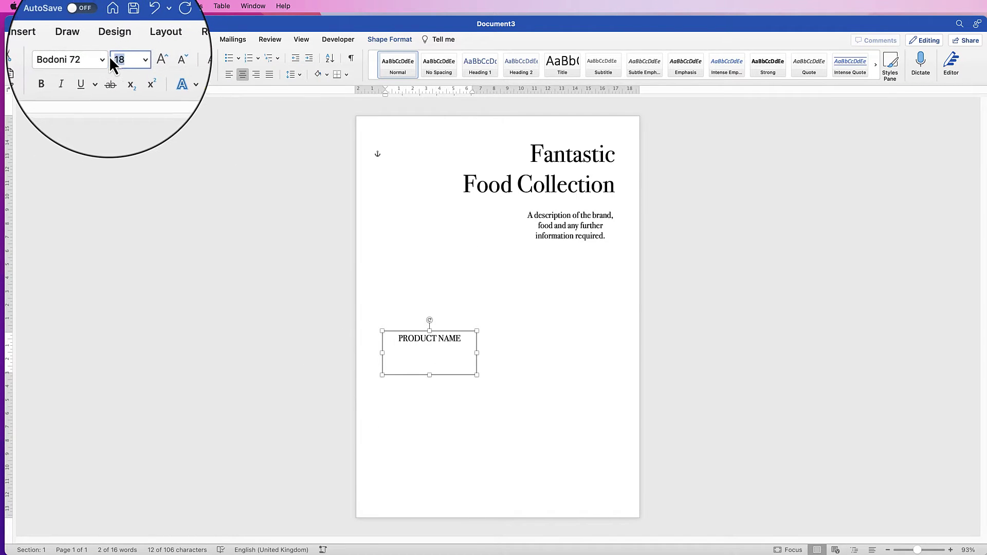
{"action": "type", "text": "11"}
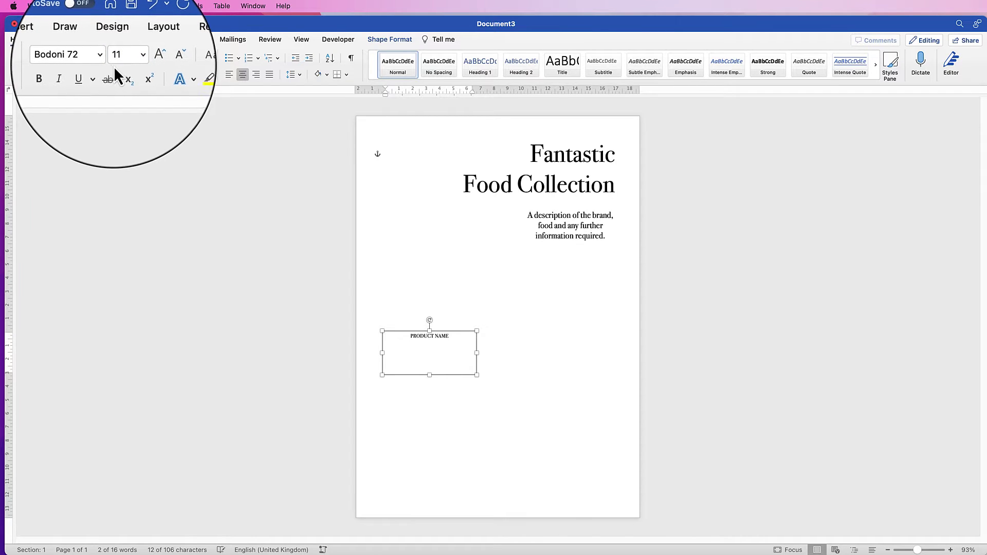
{"action": "left_click_drag", "start_coordinate": [429, 375], "coordinate": [438, 337]}
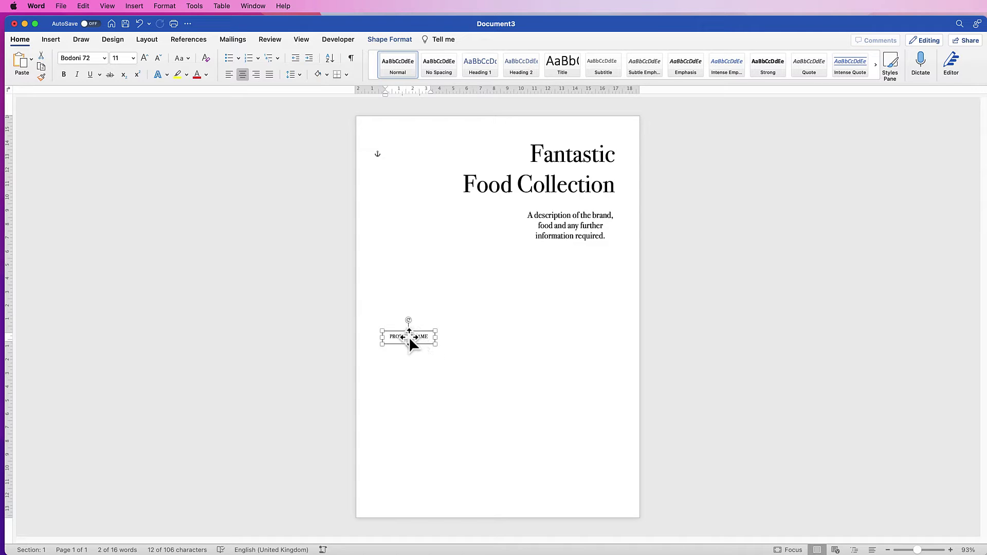
- Duplicate the PRODUCT NAME box below it and replace the copy's text with "Product description, details of materials, sizes and colour." at size 10.5
{"action": "left_click_drag", "start_coordinate": [409, 336], "coordinate": [409, 384]}
{"action": "key", "text": "super+z"}
{"action": "left_click", "coordinate": [408, 373]}
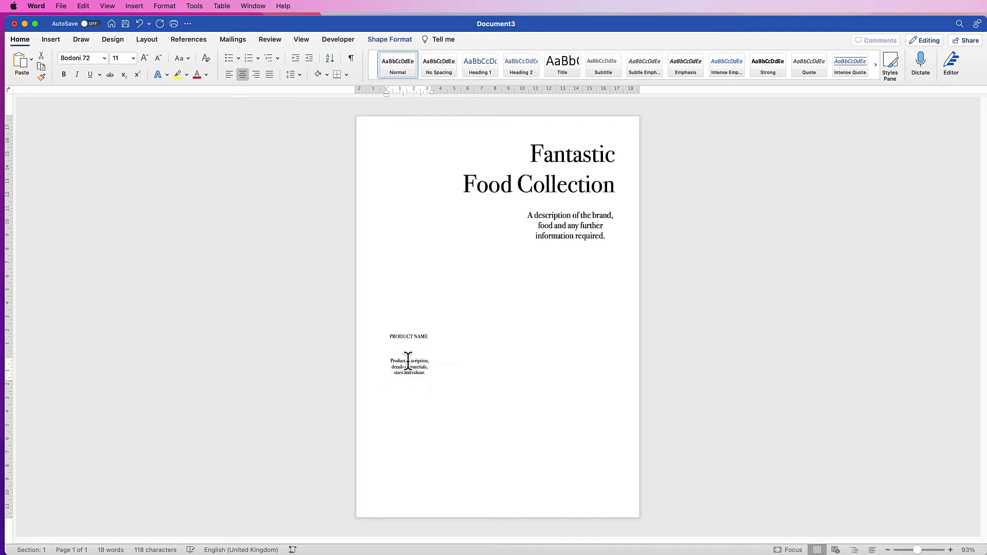
{"action": "type", "text": "Product description, details of materials, sizes and colour."}
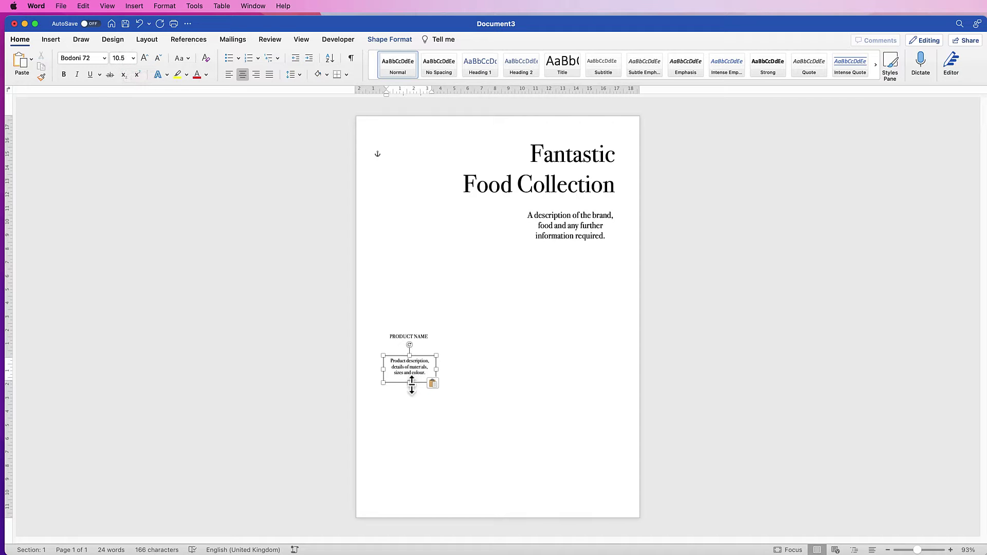
- Fit the product description box to two lines at about 4.73 cm wide, move it under PRODUCT NAME and duplicate it below
{"action": "left_click_drag", "start_coordinate": [410, 383], "coordinate": [449, 368]}
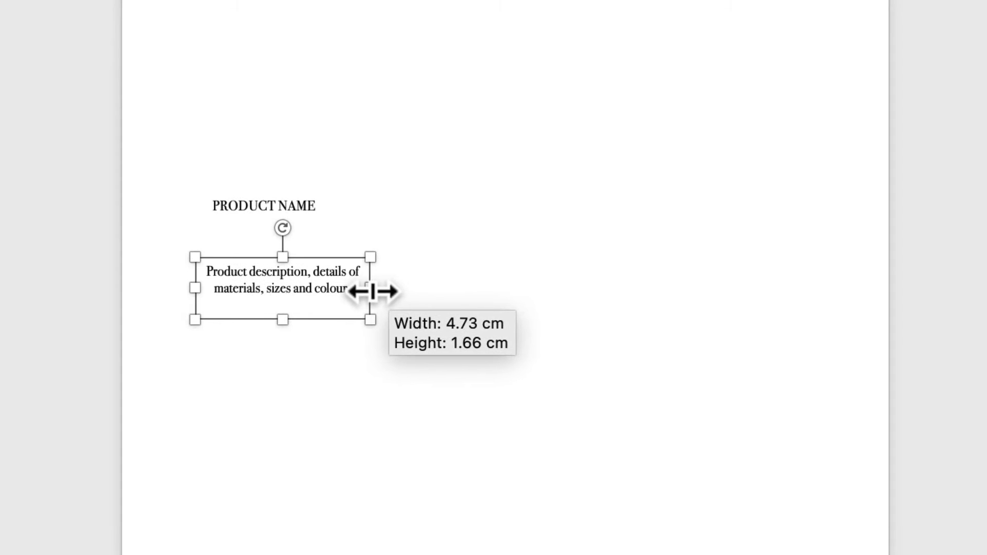
{"action": "left_click_drag", "start_coordinate": [371, 291], "coordinate": [370, 294]}
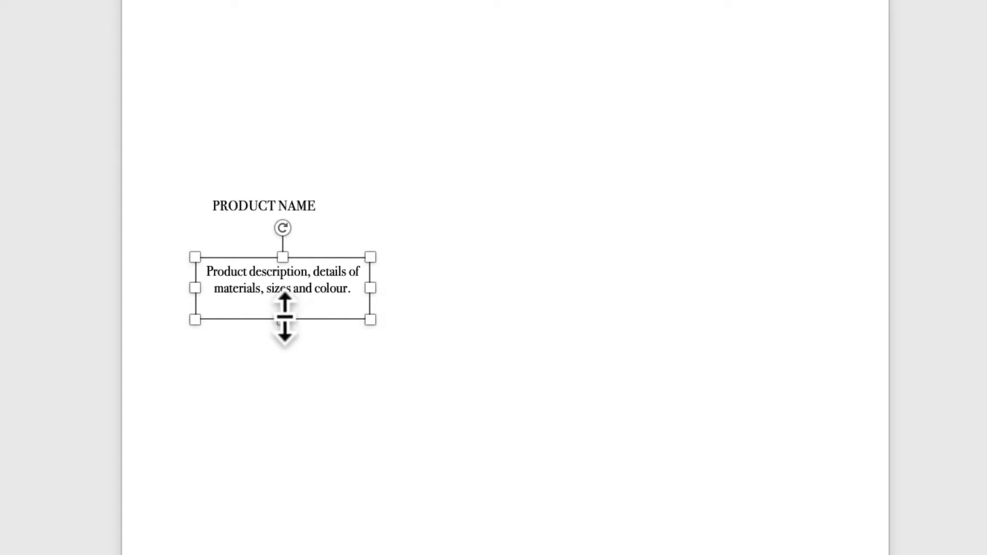
{"action": "left_click_drag", "start_coordinate": [285, 317], "coordinate": [311, 337]}
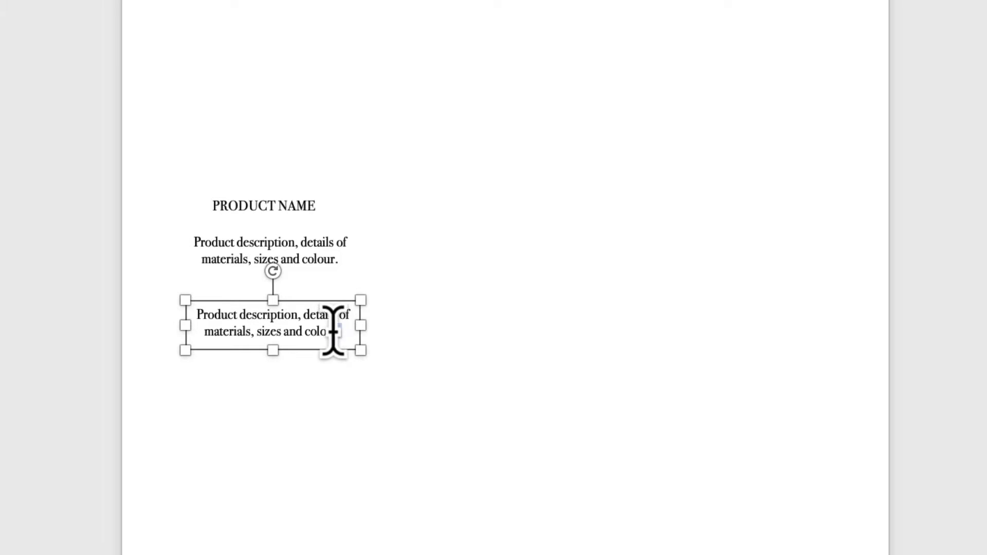
- Replace the lower description copy's text with the price "£22.99" and set it to font size 20
{"action": "left_click_drag", "start_coordinate": [339, 332], "coordinate": [193, 322]}
{"action": "type", "text": "£22.99"}
{"action": "left_click_drag", "start_coordinate": [298, 319], "coordinate": [256, 318]}
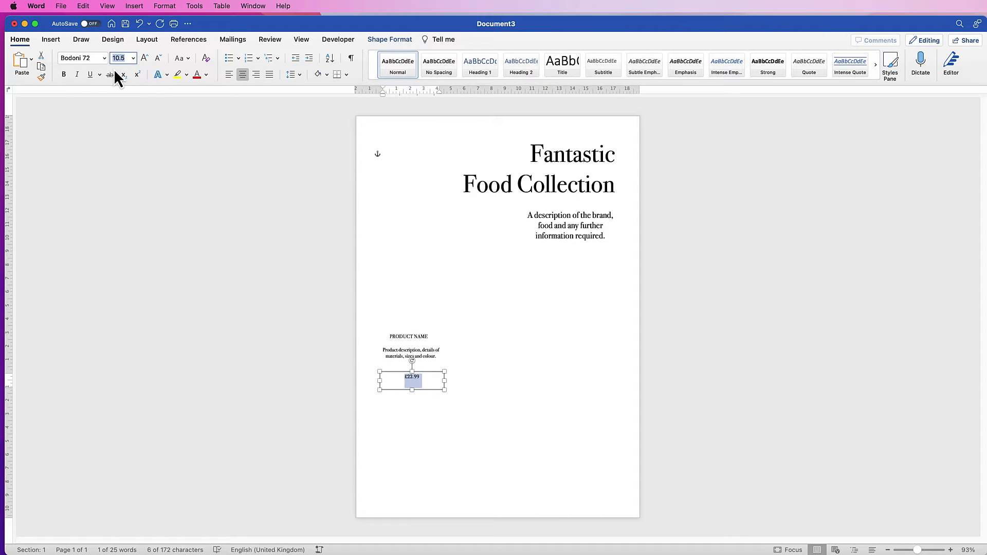
{"action": "type", "text": "20"}
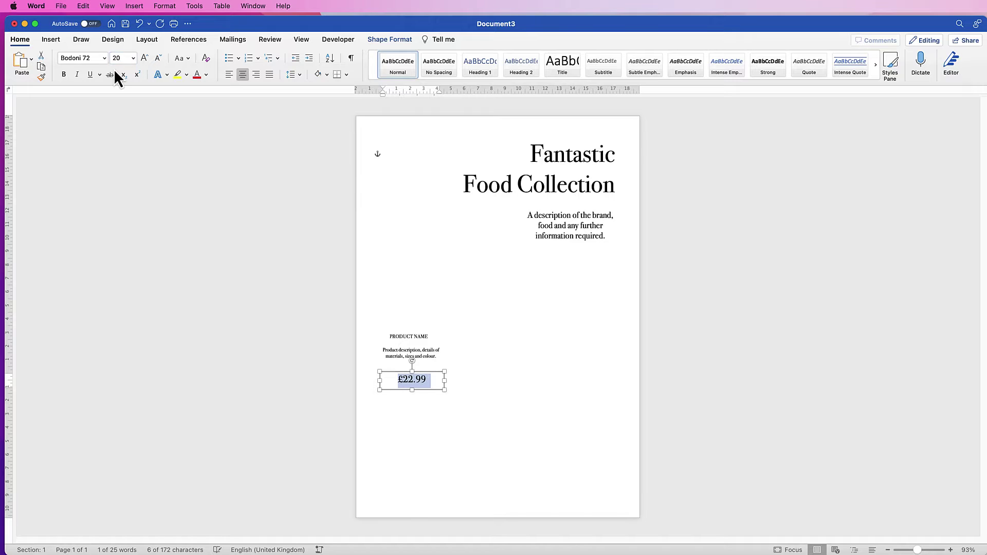
- Narrow the price text box to about 2.87 cm and move it up directly beneath the product description
{"action": "left_click_drag", "start_coordinate": [444, 381], "coordinate": [421, 382]}
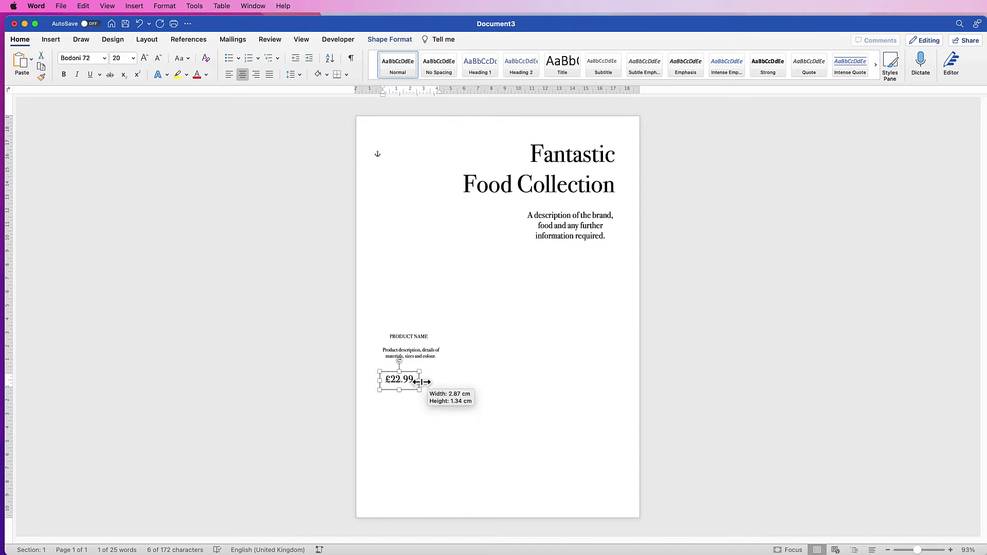
{"action": "left_click_drag", "start_coordinate": [408, 372], "coordinate": [415, 362]}
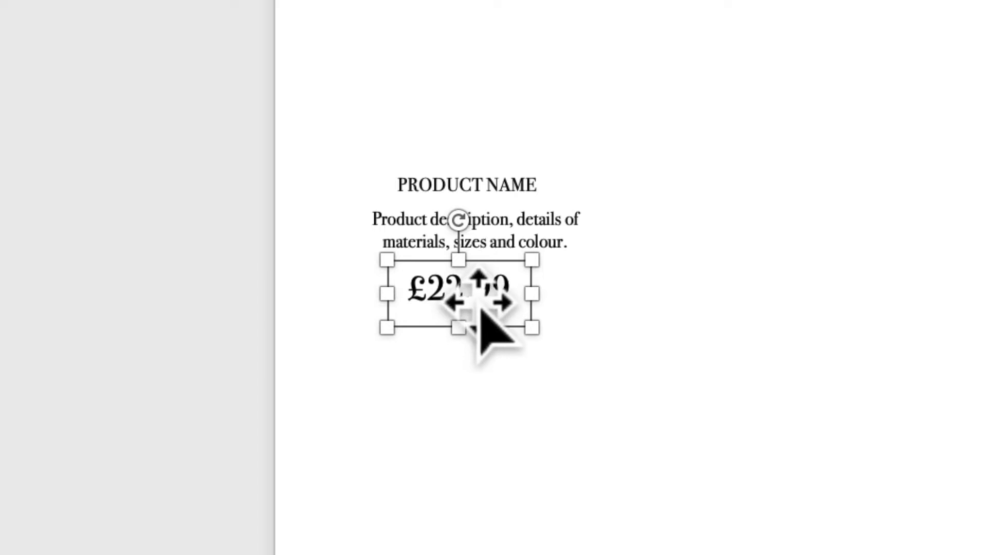
- Align the product name, description and price text boxes to their common horizontal centre
{"action": "left_click", "coordinate": [508, 219], "text": "shift"}
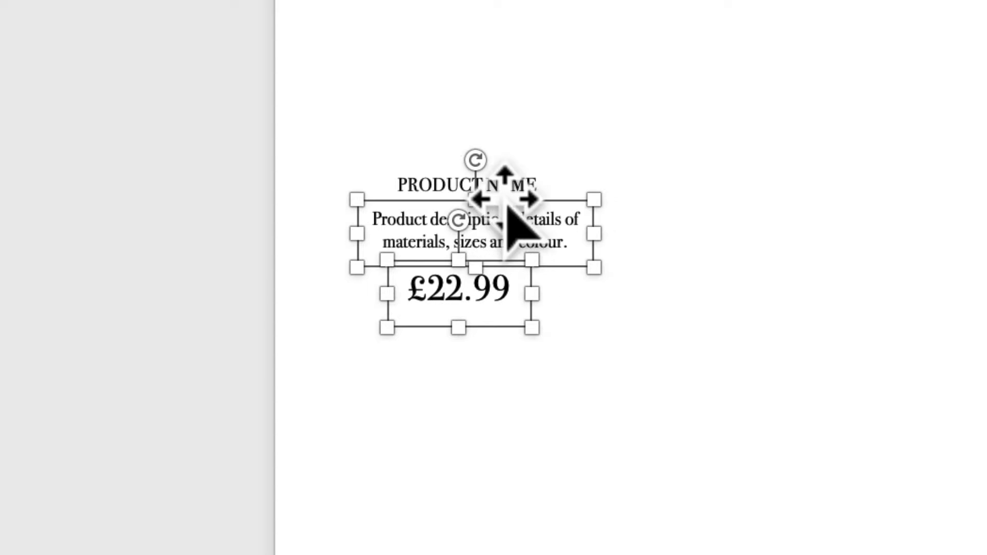
{"action": "left_click", "coordinate": [507, 204], "text": "shift"}
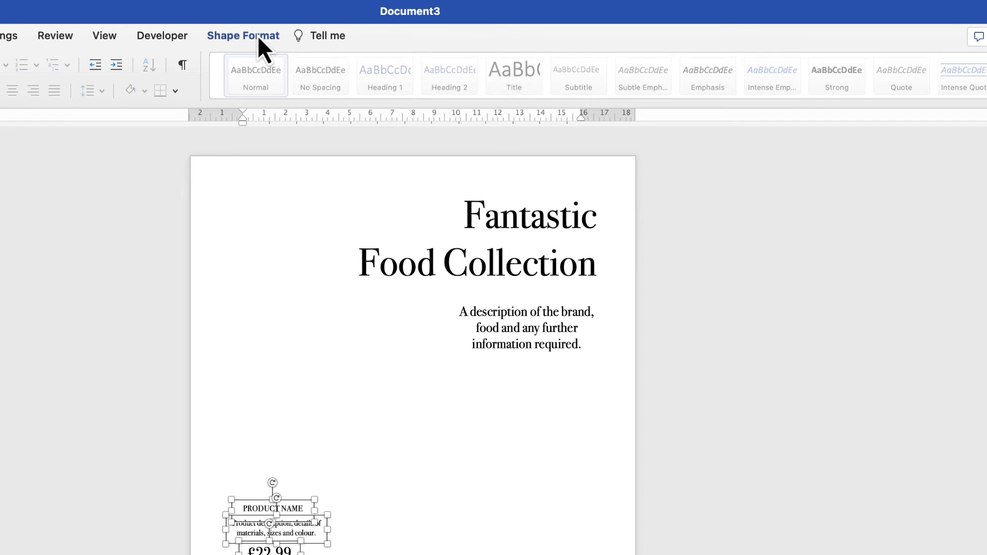
{"action": "left_click", "coordinate": [257, 35]}
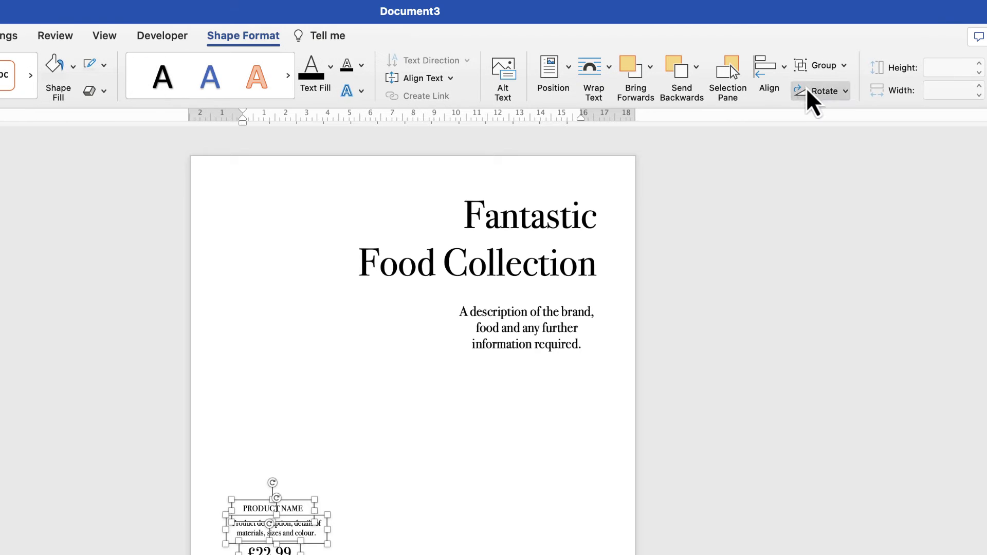
{"action": "left_click", "coordinate": [783, 68]}
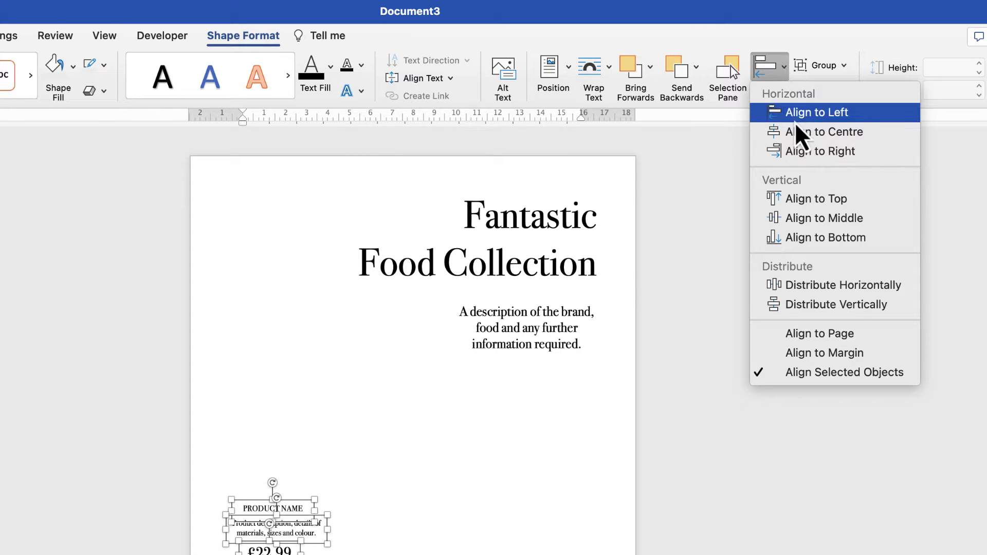
{"action": "left_click", "coordinate": [797, 132]}
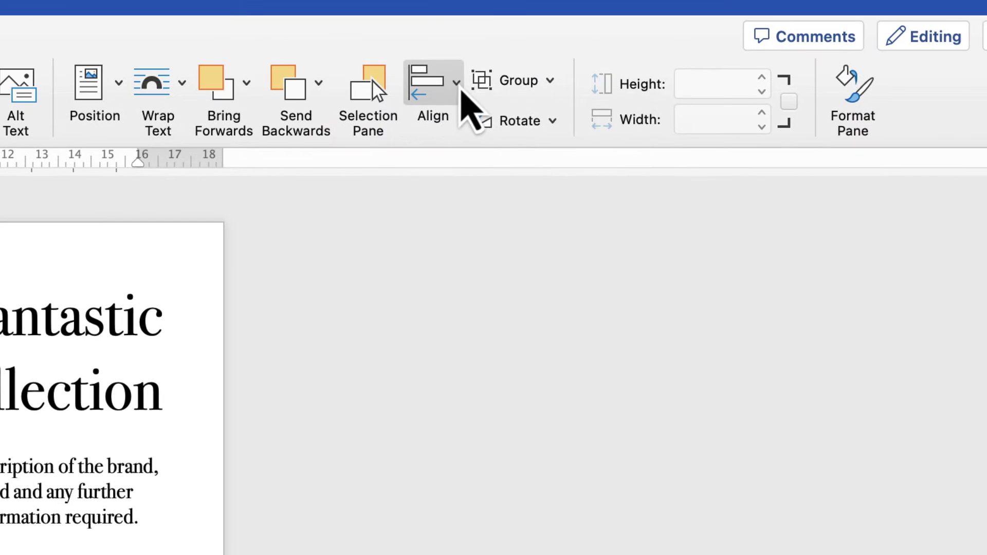
- Distribute the product name, description and price text boxes vertically and group them into one block
{"action": "left_click", "coordinate": [461, 93]}
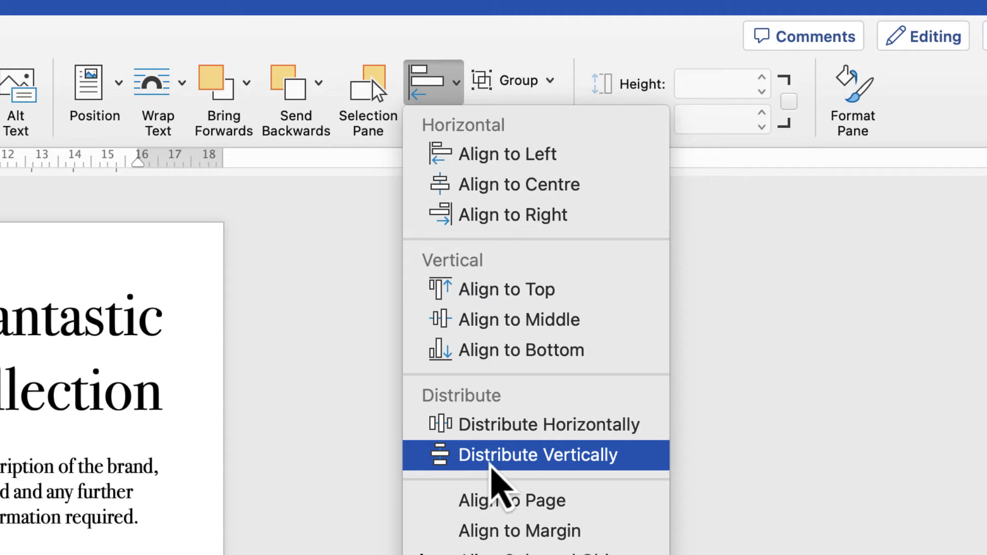
{"action": "left_click", "coordinate": [467, 456]}
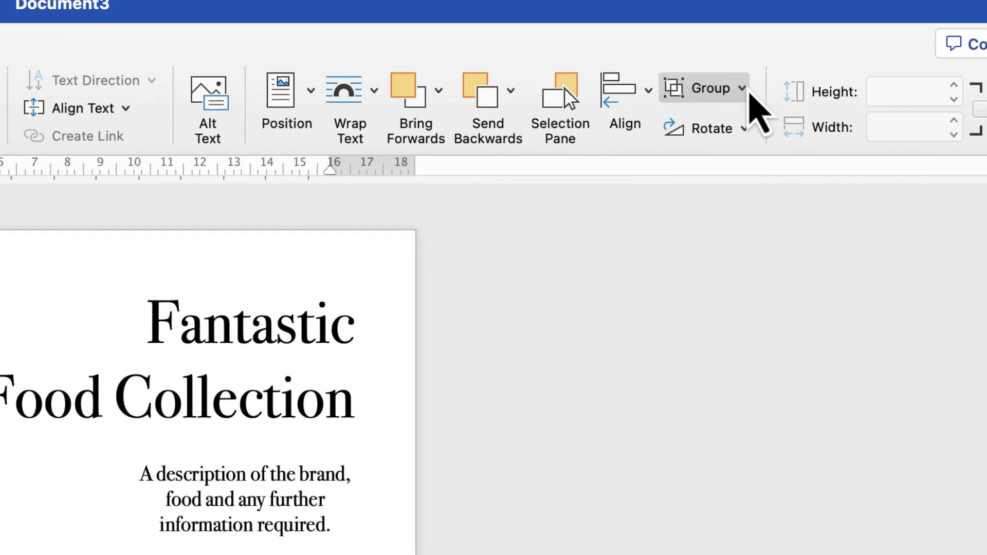
{"action": "left_click", "coordinate": [743, 90]}
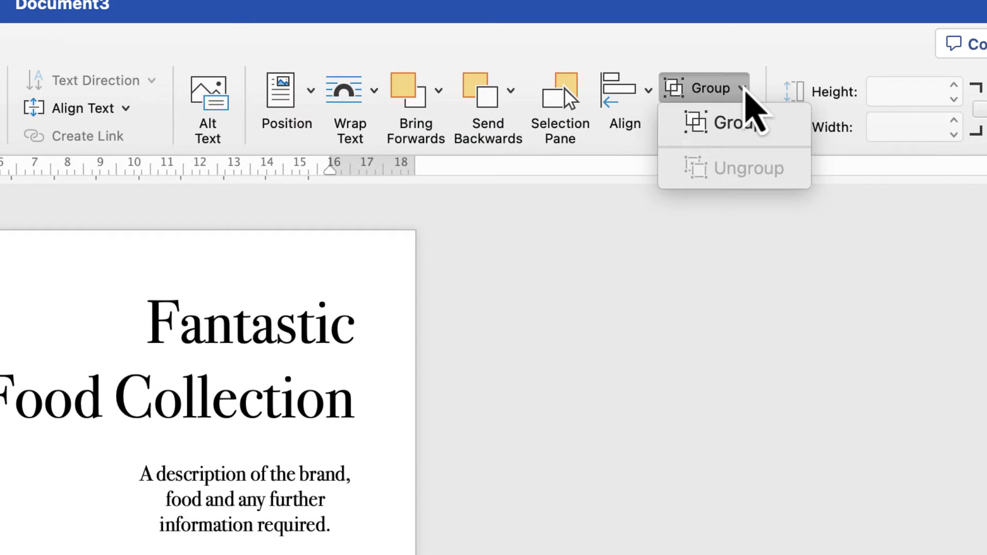
{"action": "left_click", "coordinate": [732, 123]}
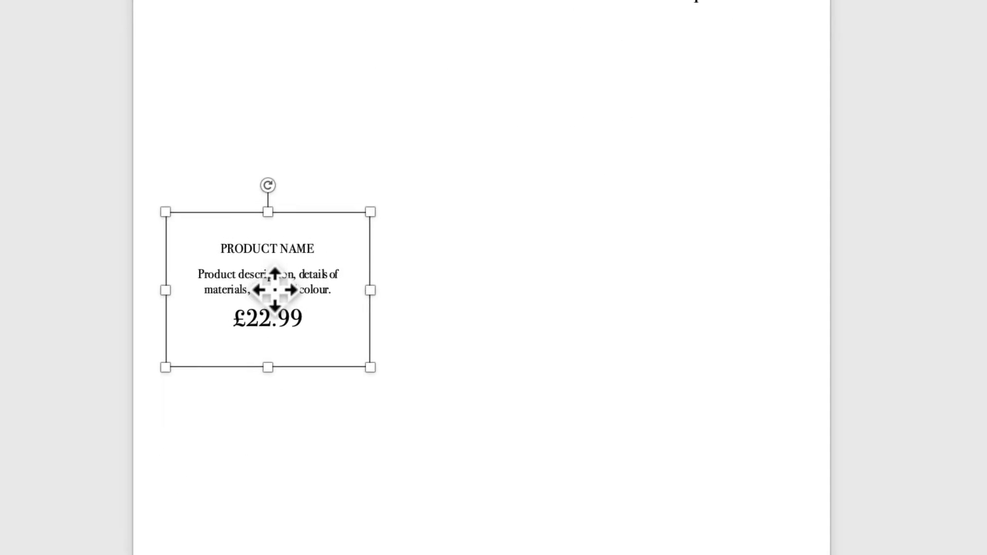
{"action": "mouse_move", "coordinate": [273, 285]}
{"action": "left_mouse_down"}
{"action": "mouse_move", "coordinate": [496, 353]}
{"action": "mouse_move", "coordinate": [287, 290]}
{"action": "left_mouse_up"}
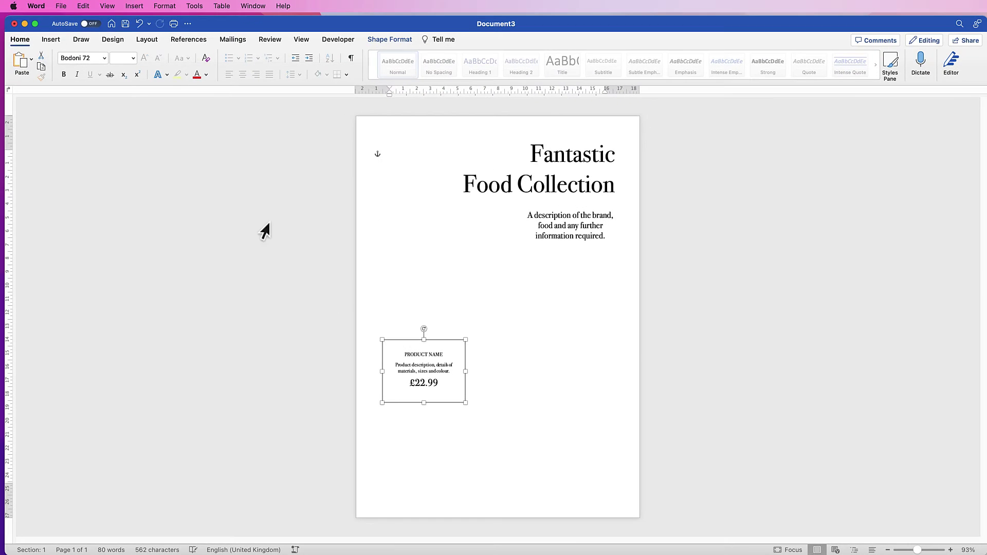
- Draw a rectangle about 9.22 cm high and 8.69 cm wide over the grouped product text
{"action": "left_click", "coordinate": [51, 39]}
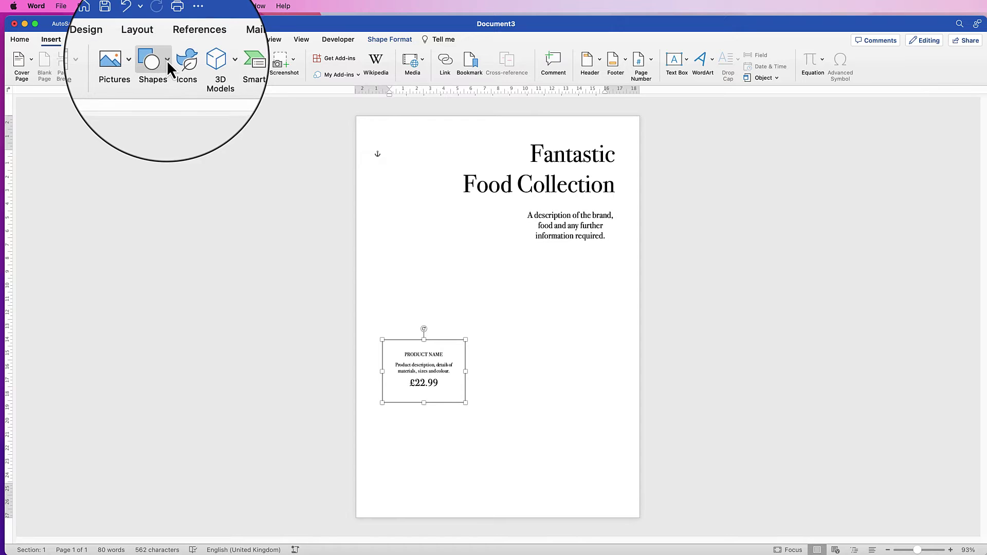
{"action": "left_click", "coordinate": [165, 60]}
{"action": "left_click", "coordinate": [156, 184]}
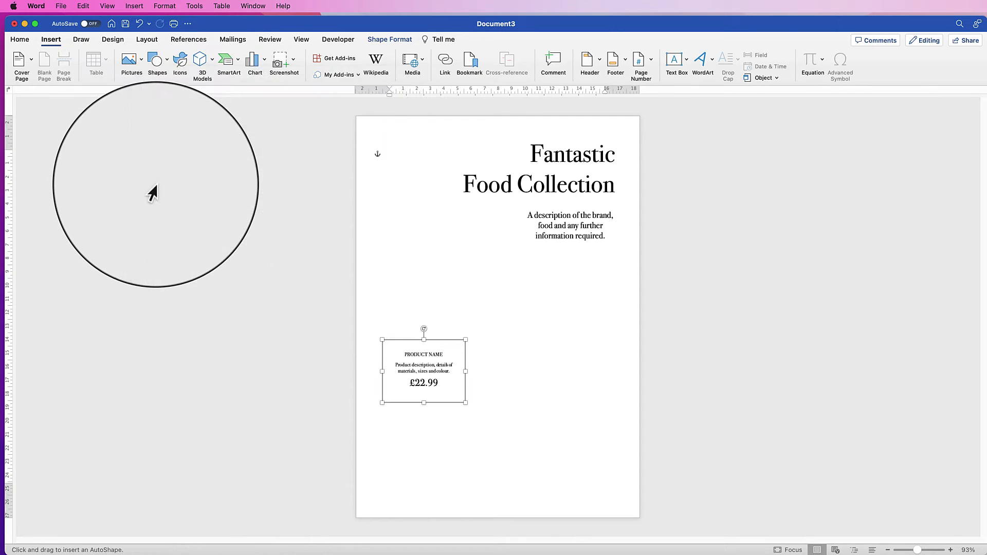
{"action": "mouse_move", "coordinate": [365, 282]}
{"action": "left_mouse_down"}
{"action": "mouse_move", "coordinate": [420, 370]}
{"action": "mouse_move", "coordinate": [483, 409]}
{"action": "left_mouse_up"}
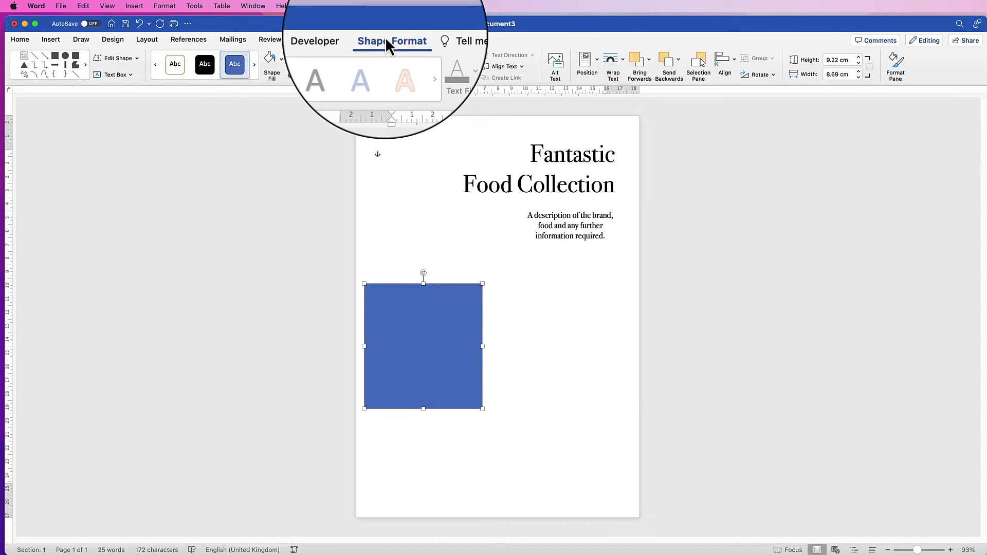
- Remove the rectangle's outline and fill it with a light grey theme colour
{"action": "left_click", "coordinate": [300, 59]}
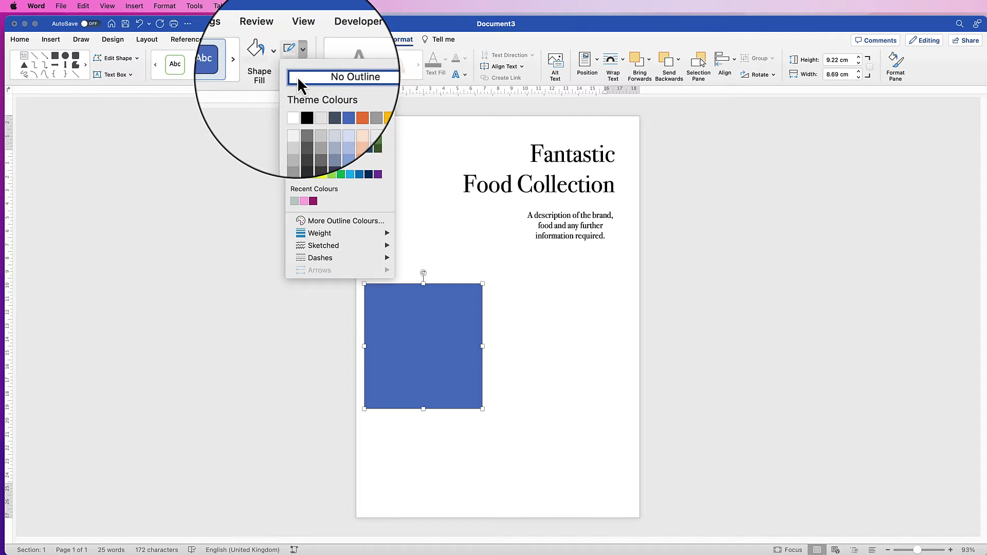
{"action": "left_click", "coordinate": [302, 76]}
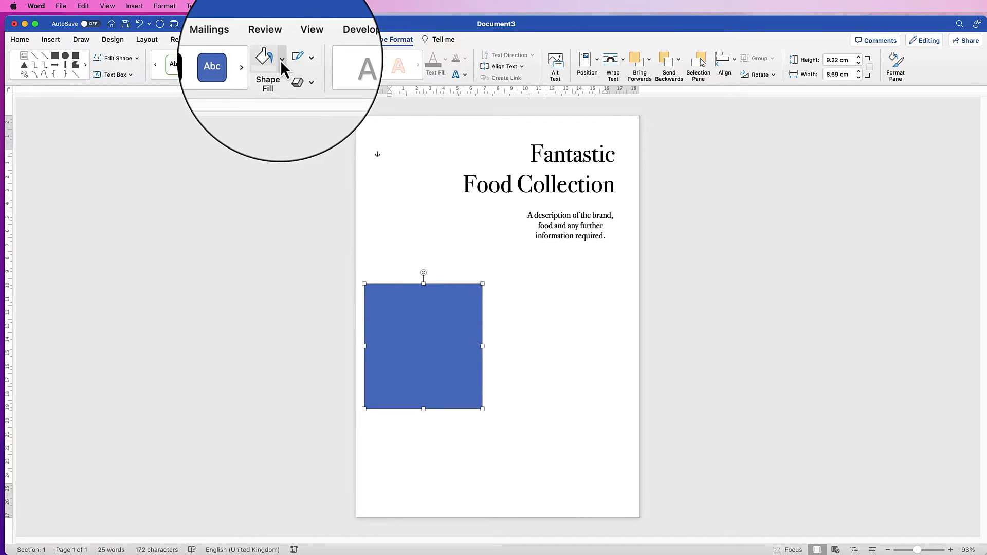
{"action": "left_click", "coordinate": [281, 60]}
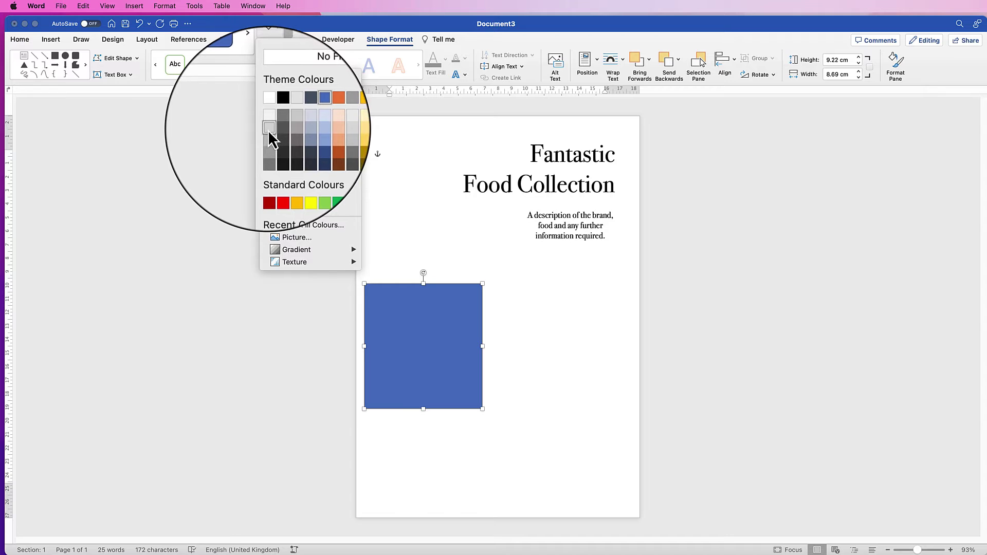
{"action": "left_click", "coordinate": [268, 129]}
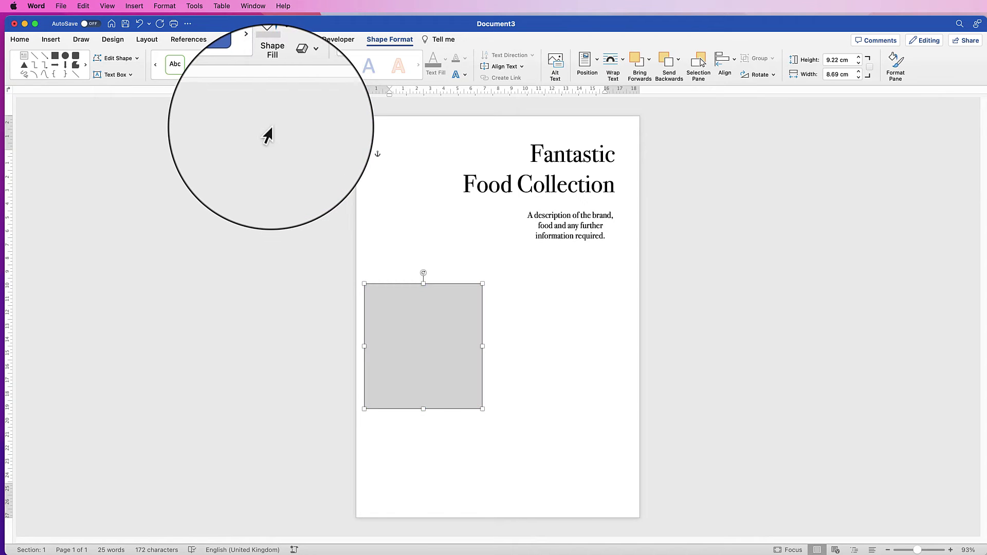
- Send the grey rectangle behind the product text and shrink it to about 6.36 cm high, with the text in its lower part
{"action": "left_click", "coordinate": [668, 70]}
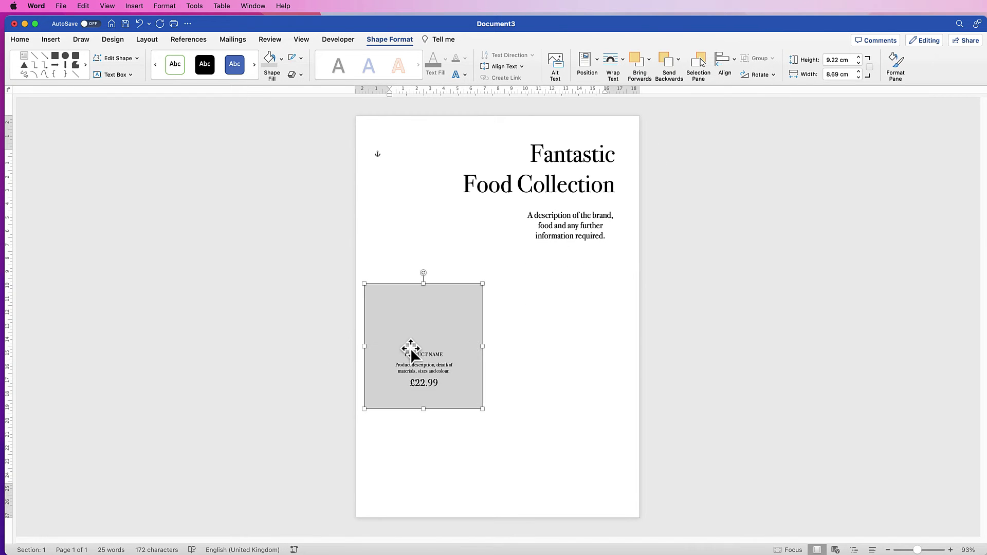
{"action": "left_click_drag", "start_coordinate": [424, 284], "coordinate": [424, 322]}
{"action": "left_click_drag", "start_coordinate": [365, 367], "coordinate": [380, 367]}
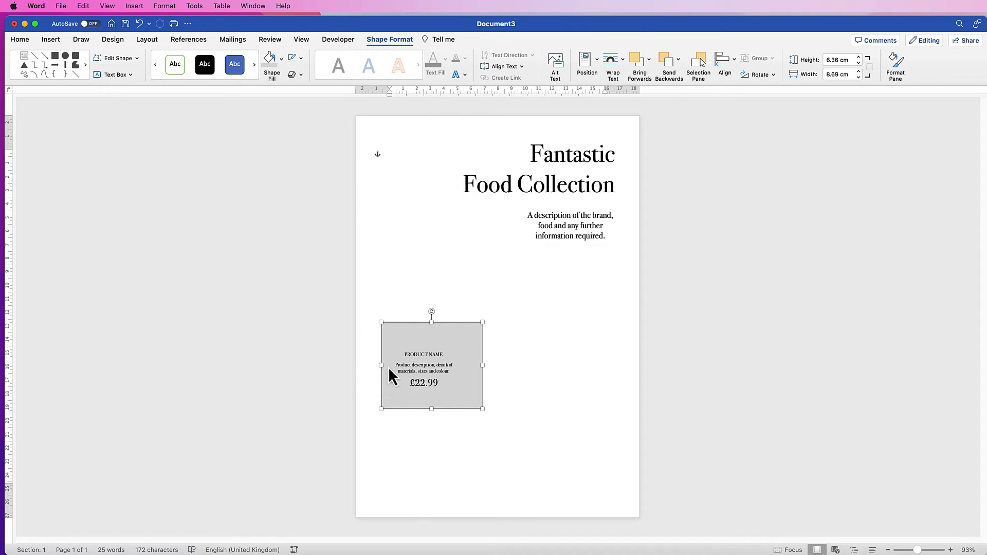
{"action": "left_click_drag", "start_coordinate": [483, 367], "coordinate": [417, 377]}
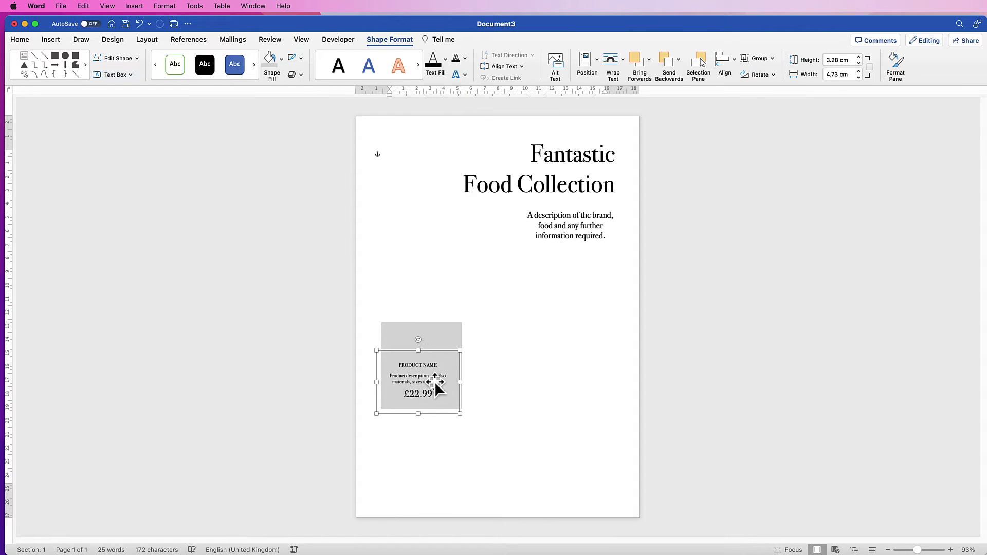
- Align the product text group and the grey rectangle to their common horizontal centre
{"action": "left_click", "coordinate": [455, 333], "text": "shift"}
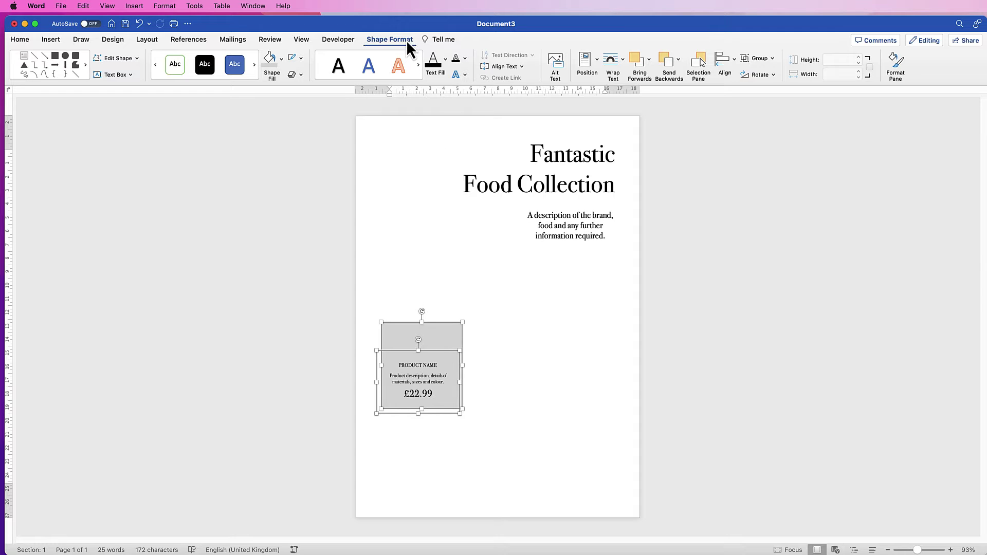
{"action": "left_click", "coordinate": [733, 61]}
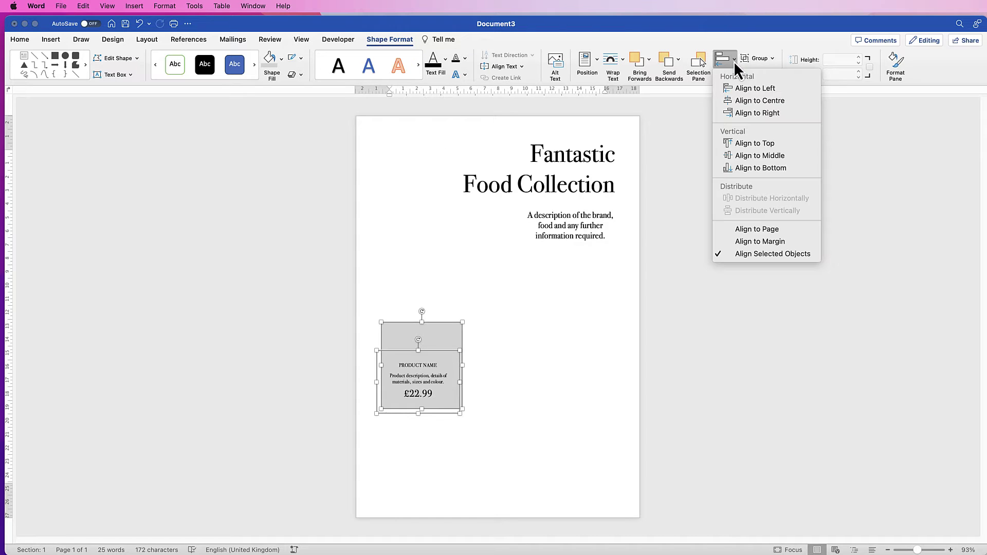
{"action": "left_click", "coordinate": [743, 101]}
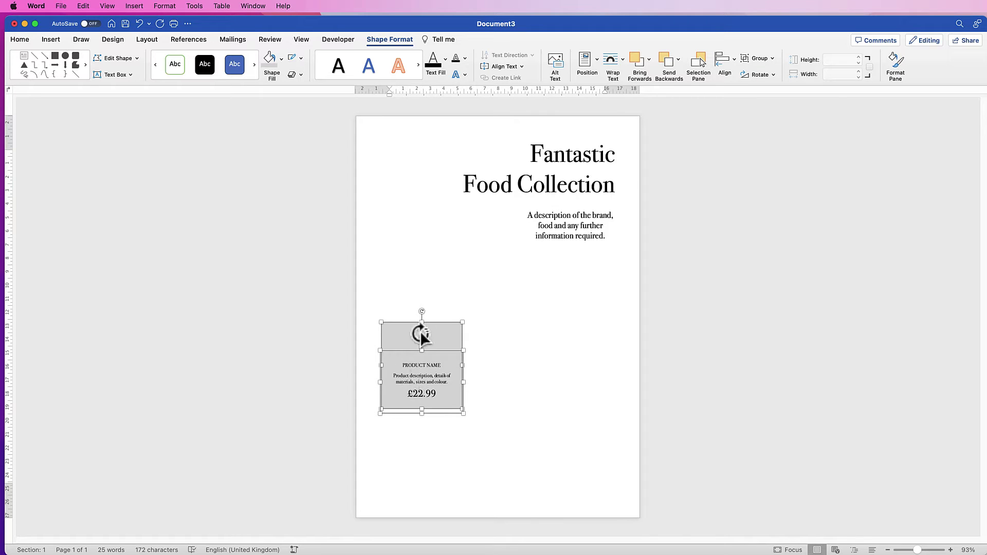
- Group the product text with its grey rectangle into a single product card
{"action": "left_click", "coordinate": [434, 373]}
{"action": "key", "text": "Escape"}
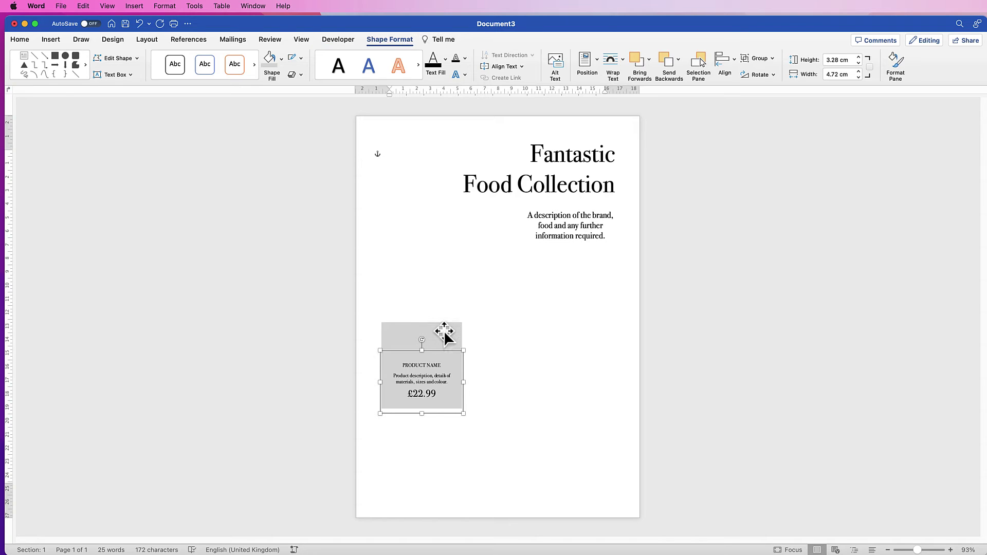
{"action": "left_click", "coordinate": [443, 333], "text": "shift"}
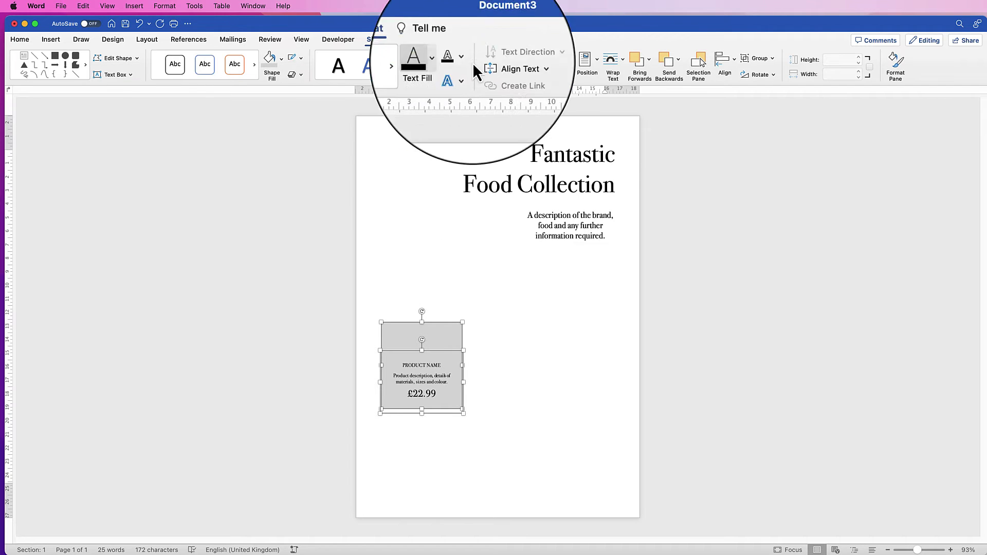
{"action": "left_click", "coordinate": [770, 57]}
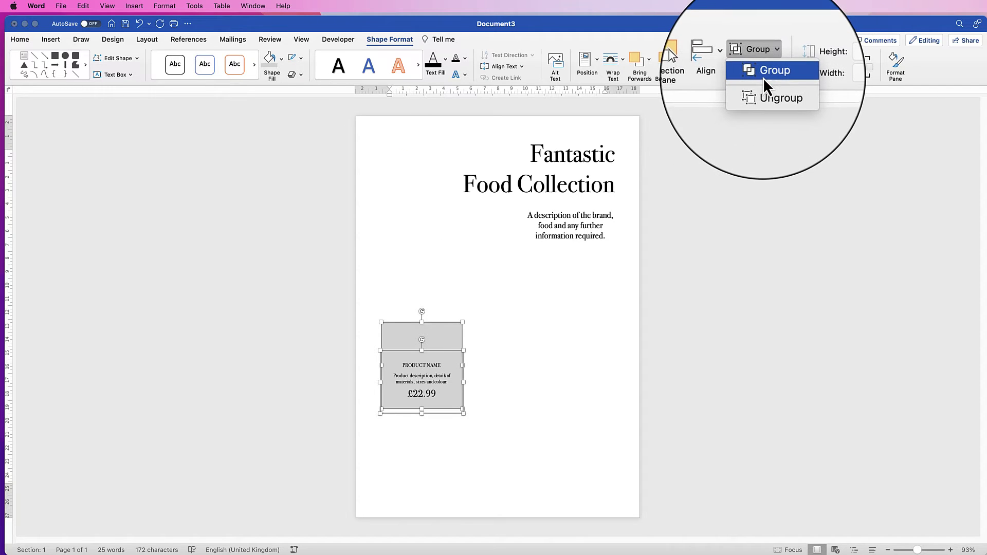
{"action": "left_click", "coordinate": [764, 74]}
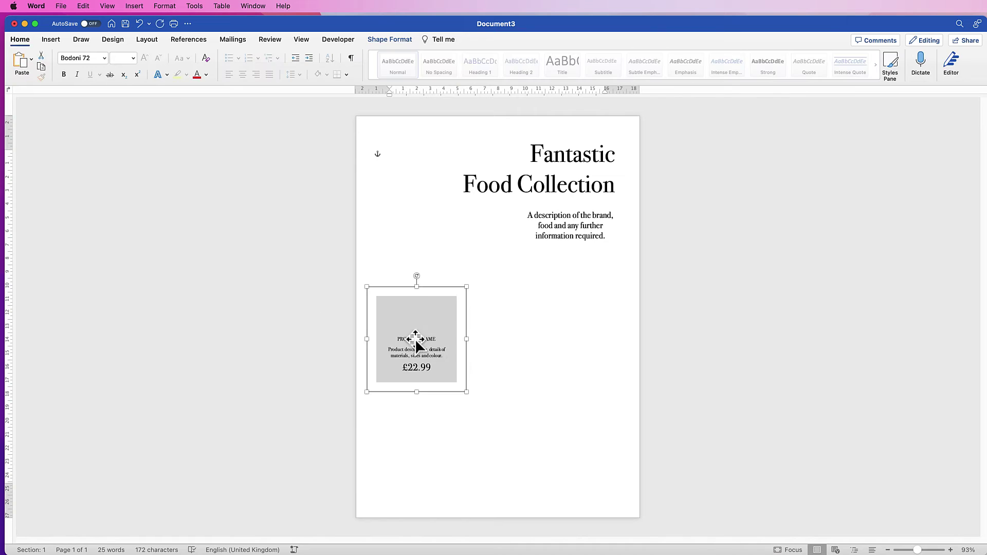
- Duplicate the product card twice to form a row of three cards across the page
{"action": "left_click_drag", "start_coordinate": [408, 338], "coordinate": [498, 337]}
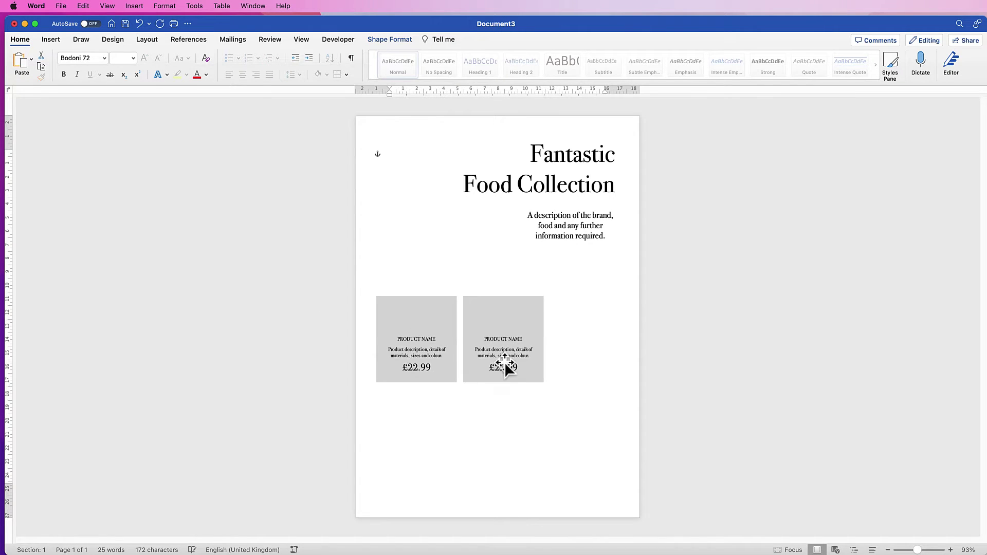
{"action": "left_click", "coordinate": [484, 415]}
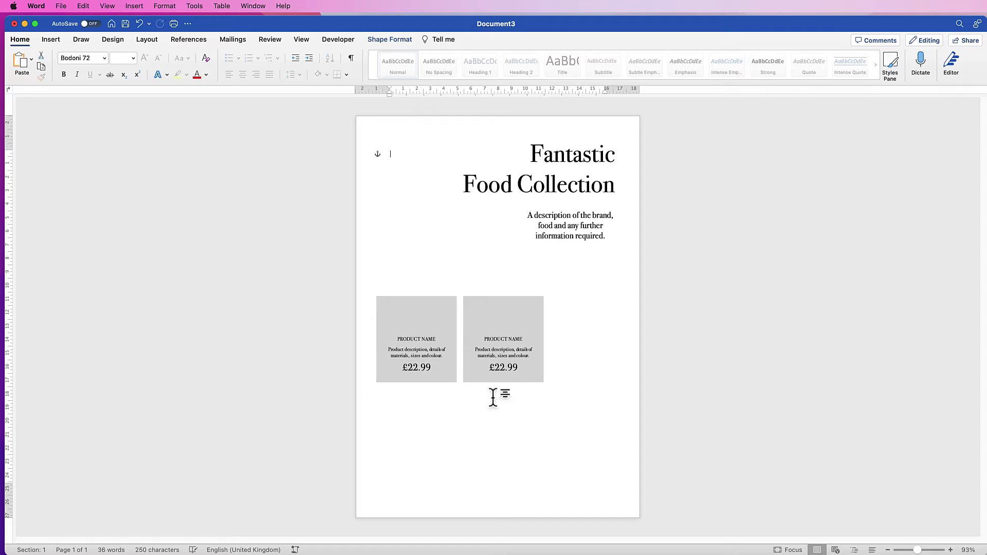
{"action": "left_click", "coordinate": [499, 344]}
{"action": "left_click_drag", "start_coordinate": [498, 344], "coordinate": [577, 331]}
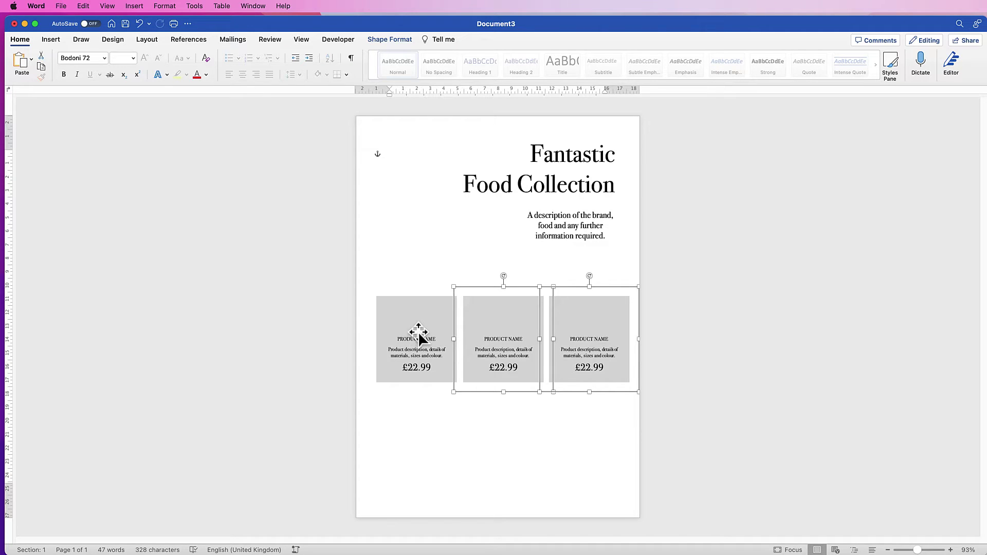
- Distribute the three product cards horizontally and align them to their vertical middle
{"action": "left_click", "coordinate": [417, 332], "text": "shift"}
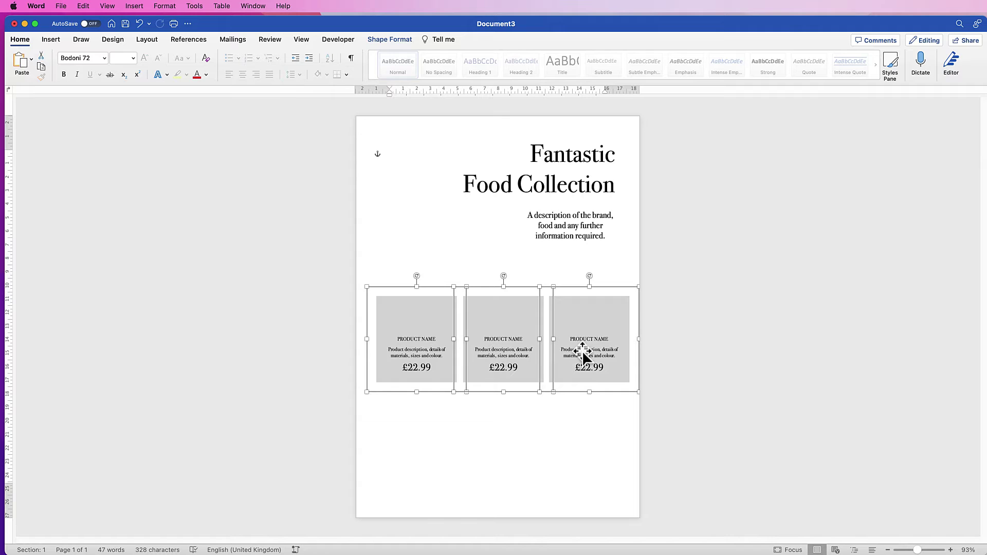
{"action": "left_click", "coordinate": [400, 41]}
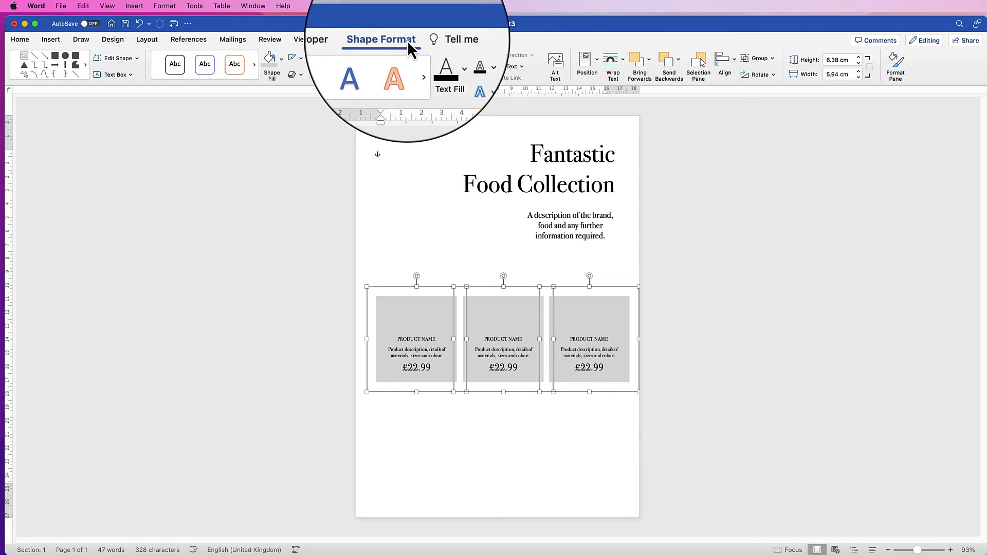
{"action": "left_click", "coordinate": [733, 61]}
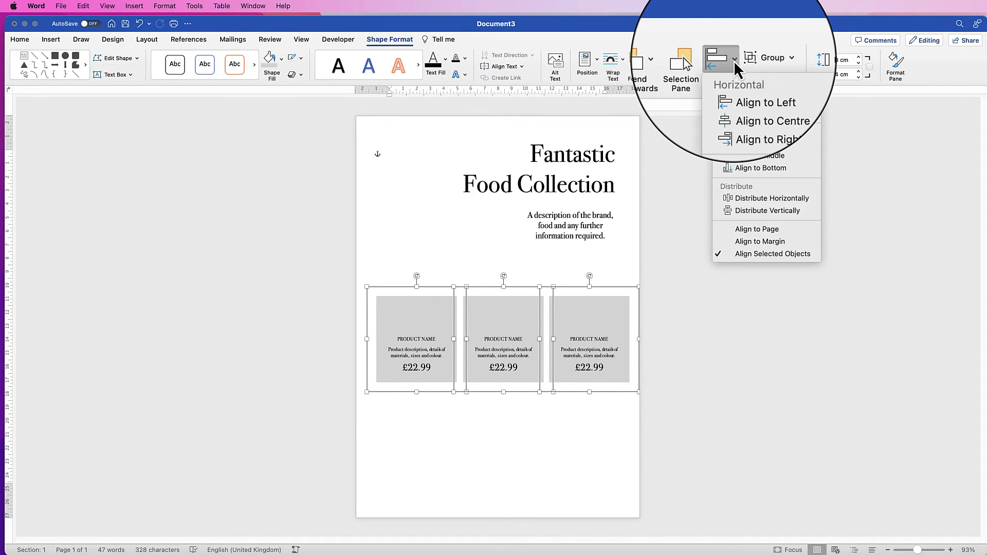
{"action": "left_click", "coordinate": [752, 200]}
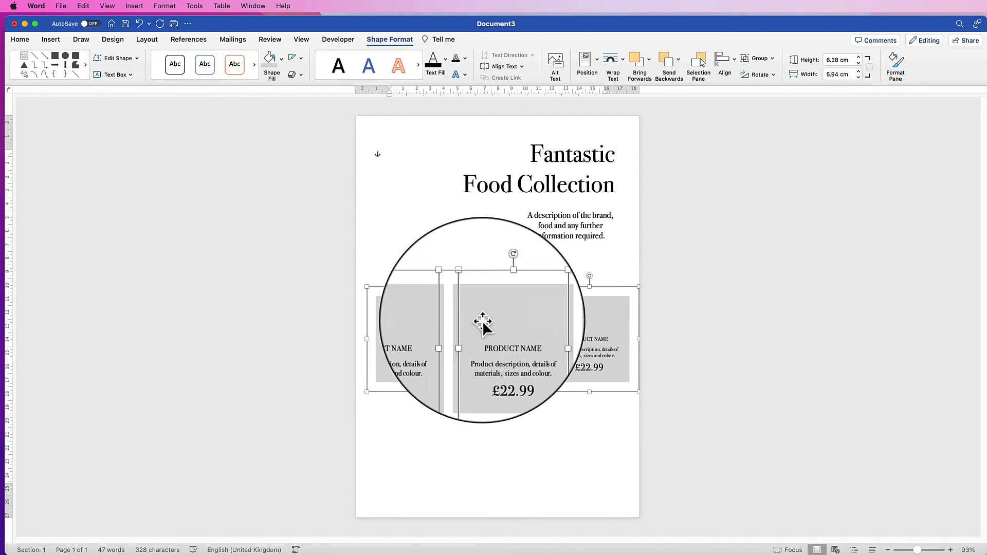
{"action": "left_click", "coordinate": [737, 60]}
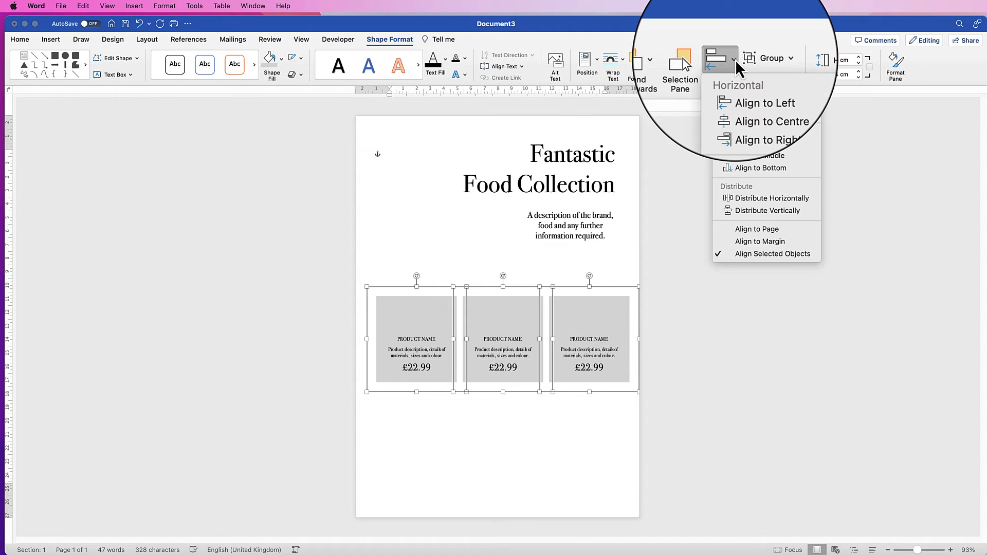
{"action": "left_click", "coordinate": [740, 159]}
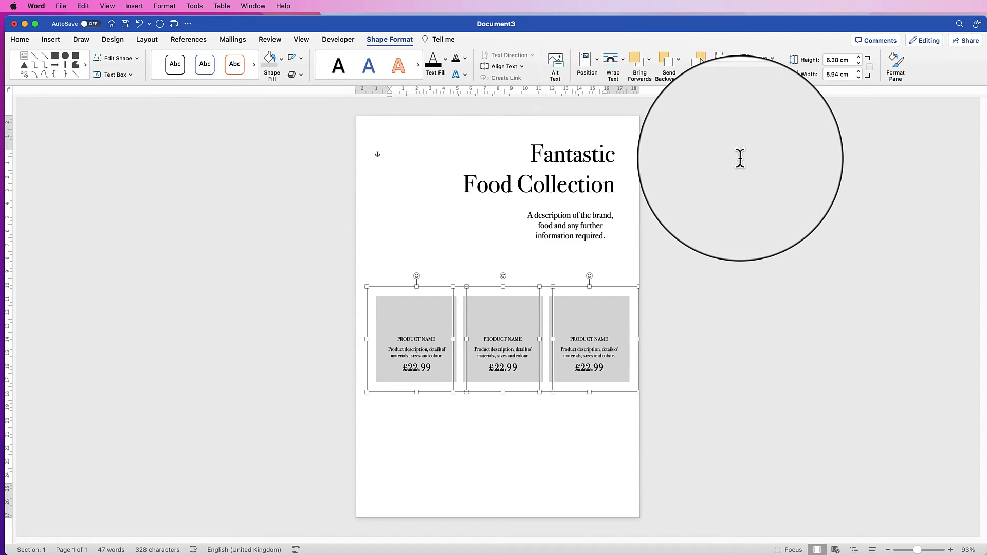
- Group the three product cards into one row and duplicate the row below it
{"action": "left_click", "coordinate": [761, 59]}
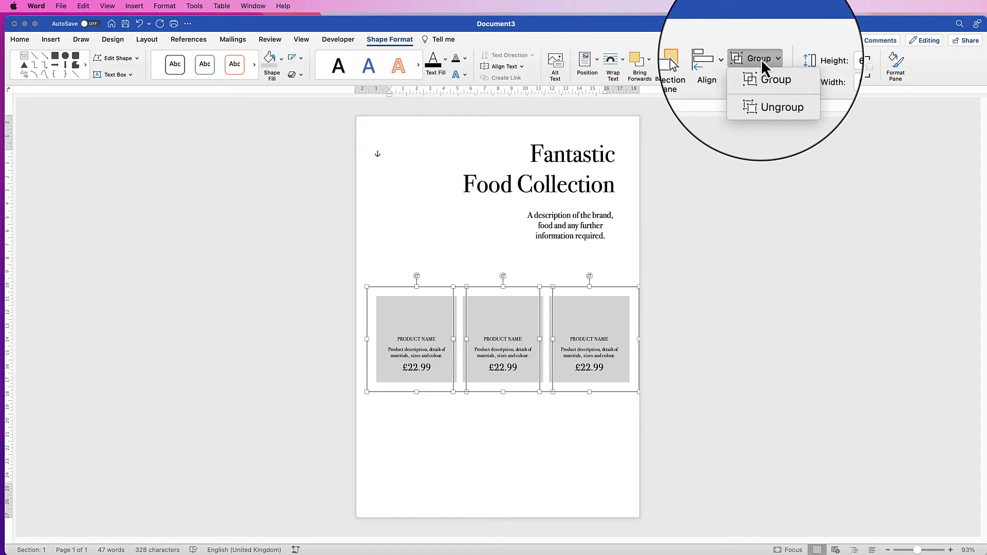
{"action": "left_click", "coordinate": [762, 70]}
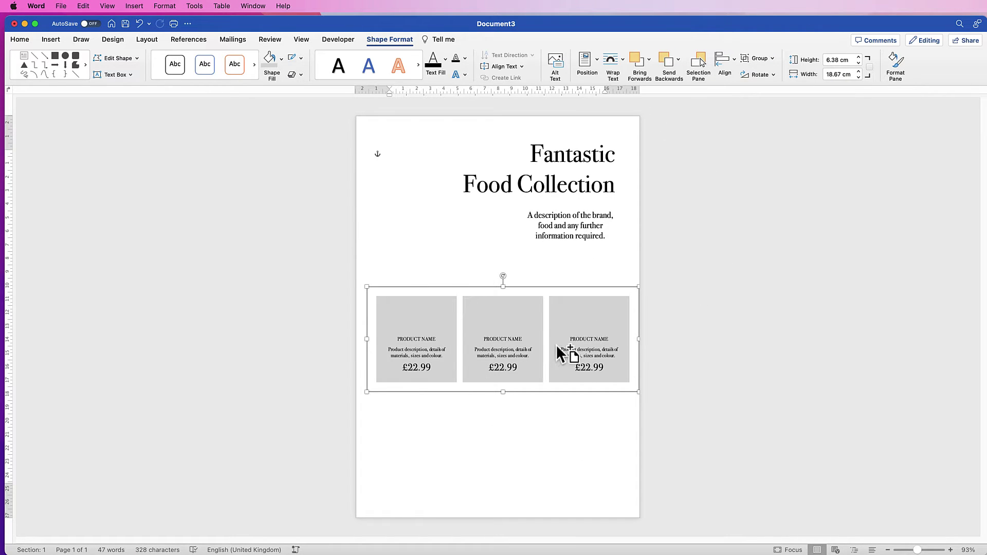
{"action": "left_click_drag", "start_coordinate": [557, 338], "coordinate": [557, 452]}
- Position the two card rows one above the other beneath the brand description and align them to their common horizontal centre
{"action": "left_click", "coordinate": [572, 346], "text": "shift"}
{"action": "left_click_drag", "start_coordinate": [572, 347], "coordinate": [564, 331]}
{"action": "left_click", "coordinate": [563, 379]}
{"action": "left_click_drag", "start_coordinate": [563, 428], "coordinate": [573, 437]}
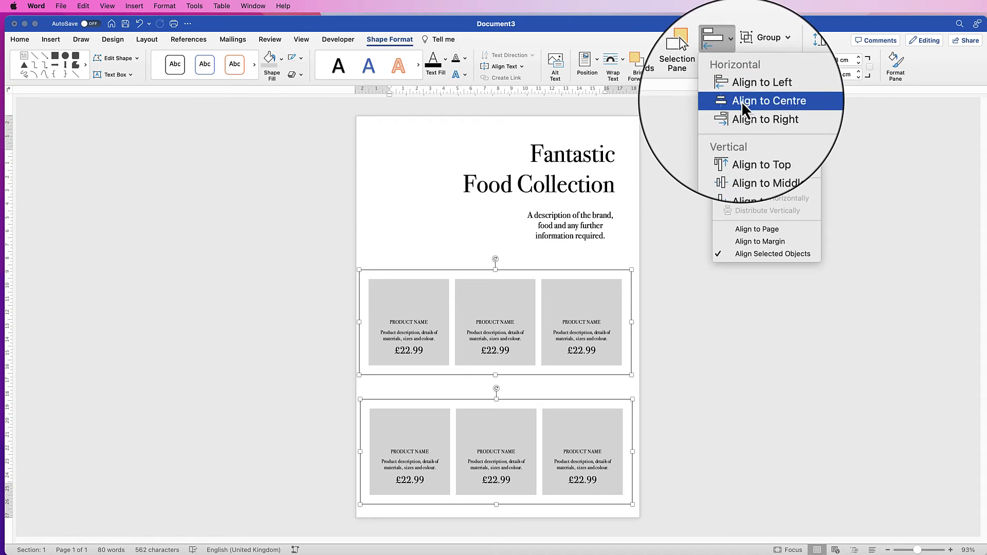
{"action": "left_click", "coordinate": [742, 100]}
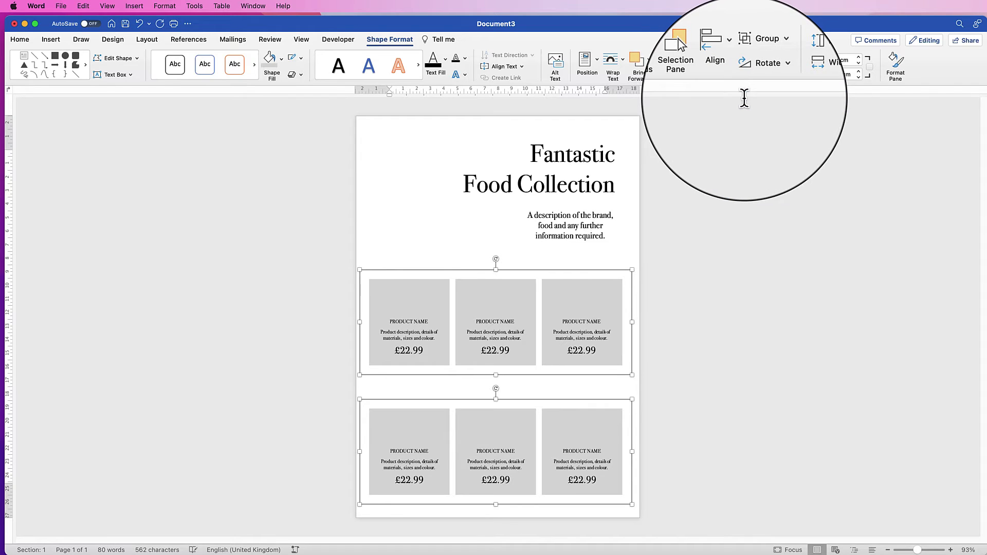
- Group the two product card rows into one object and align it to the horizontal centre between the page margins
{"action": "left_click", "coordinate": [767, 57]}
{"action": "left_click", "coordinate": [764, 75]}
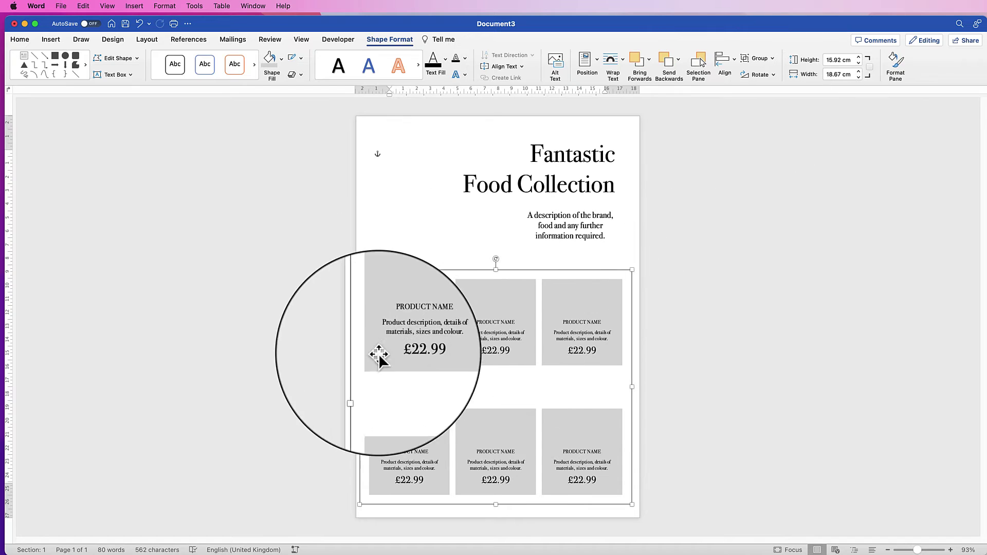
{"action": "left_click", "coordinate": [726, 62]}
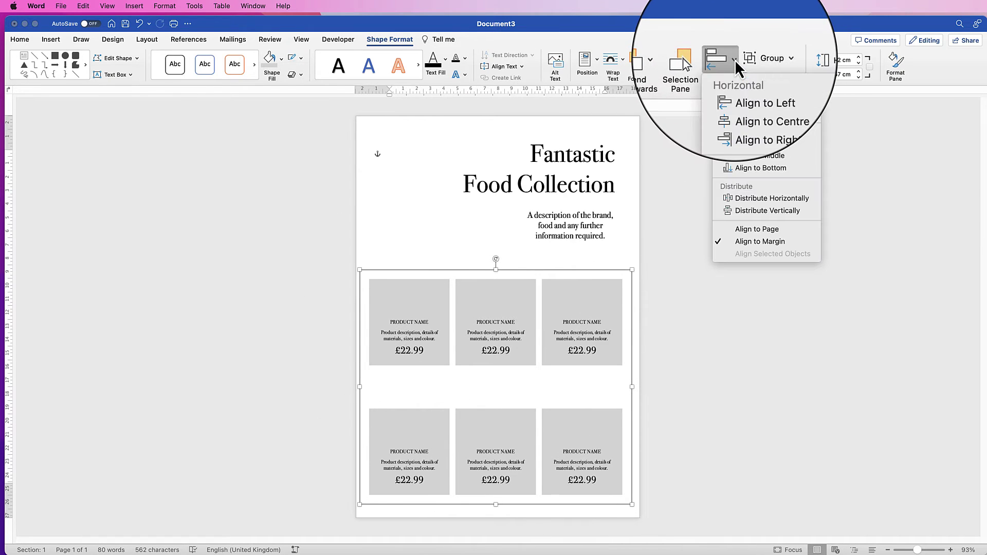
{"action": "left_click", "coordinate": [740, 103]}
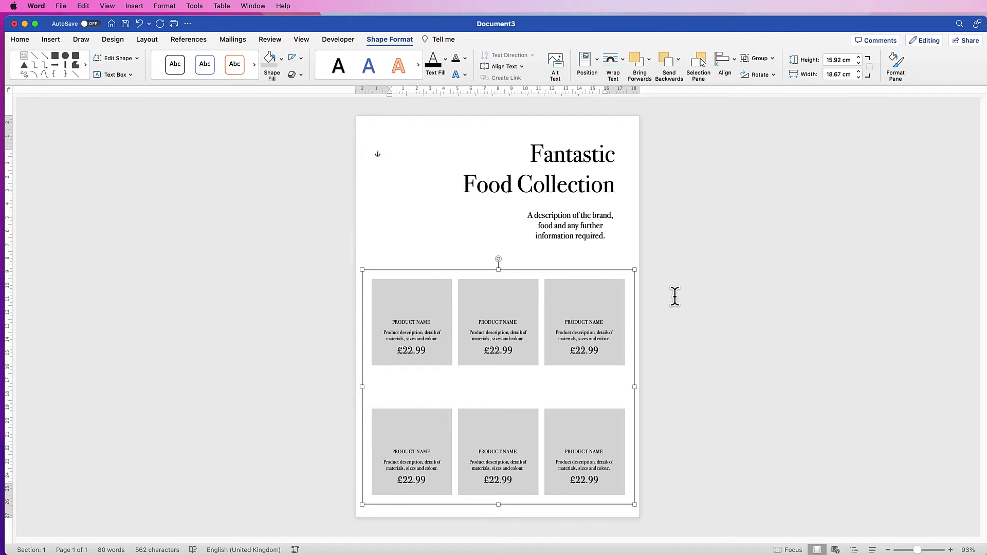
{"action": "left_click", "coordinate": [681, 346]}
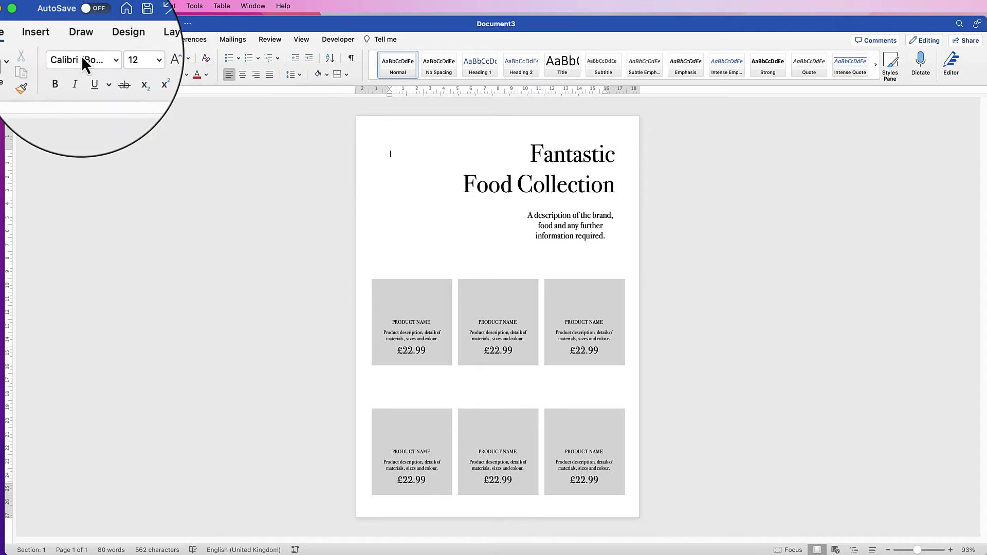
- Search the stock images for "PINK FOOD" and insert the photo of stacked ice-cream cones on a pink background
{"action": "left_click", "coordinate": [51, 40]}
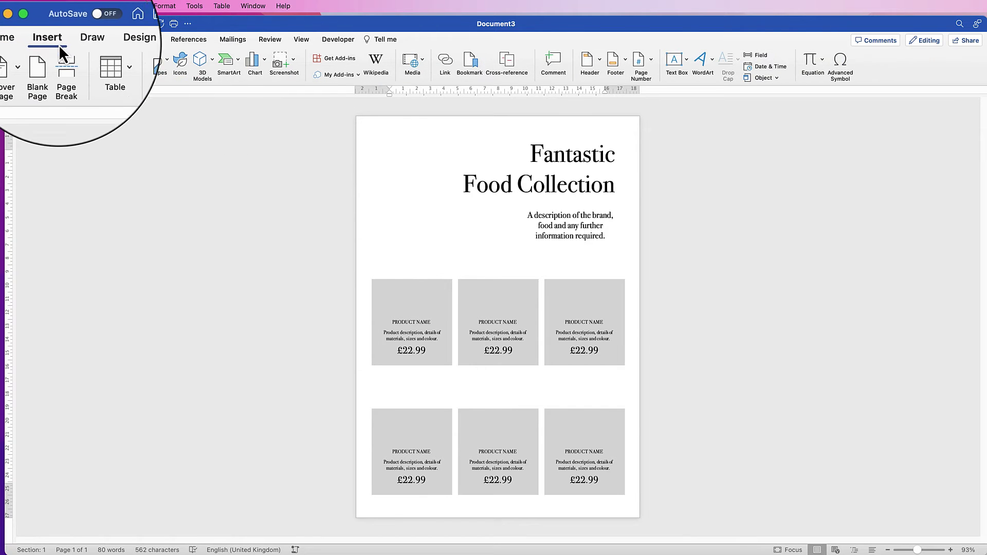
{"action": "left_click", "coordinate": [141, 60]}
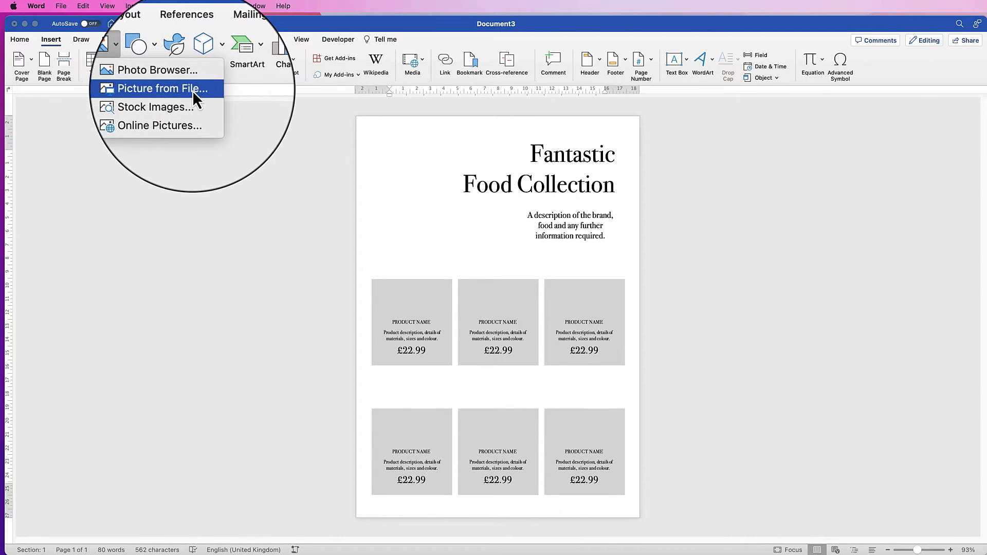
{"action": "left_click", "coordinate": [148, 103]}
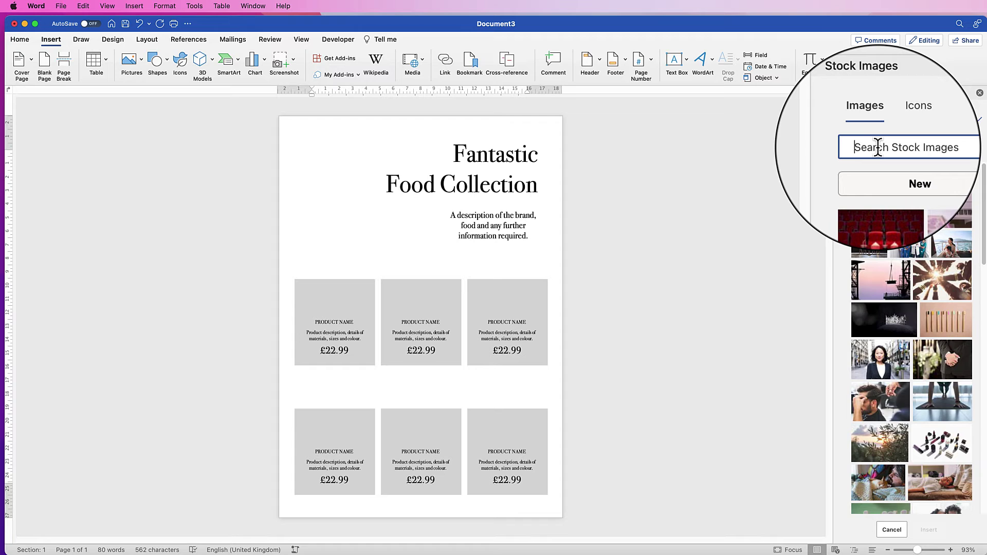
{"action": "type", "text": "Pl"}
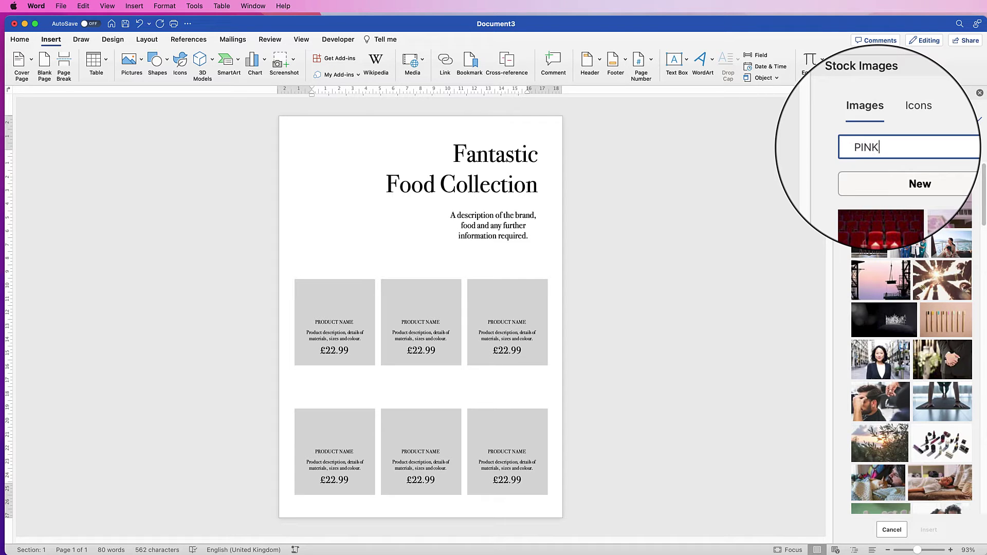
{"action": "type", "text": "NK FOO"}
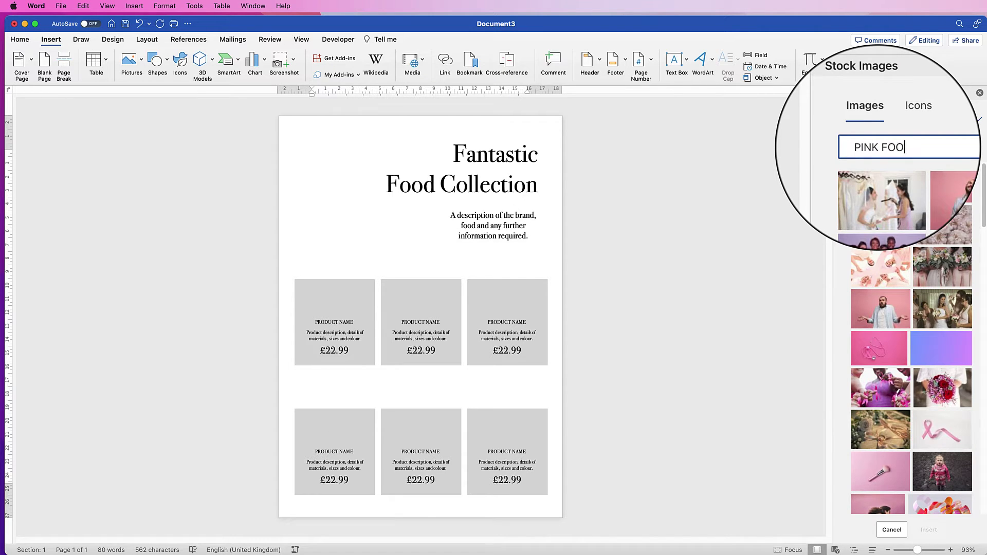
{"action": "type", "text": "D"}
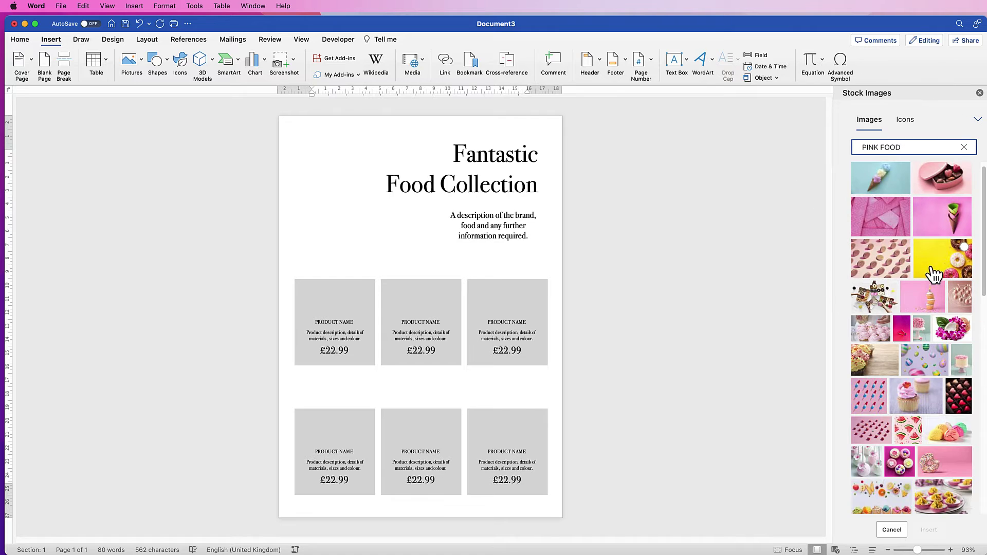
{"action": "left_click", "coordinate": [964, 206]}
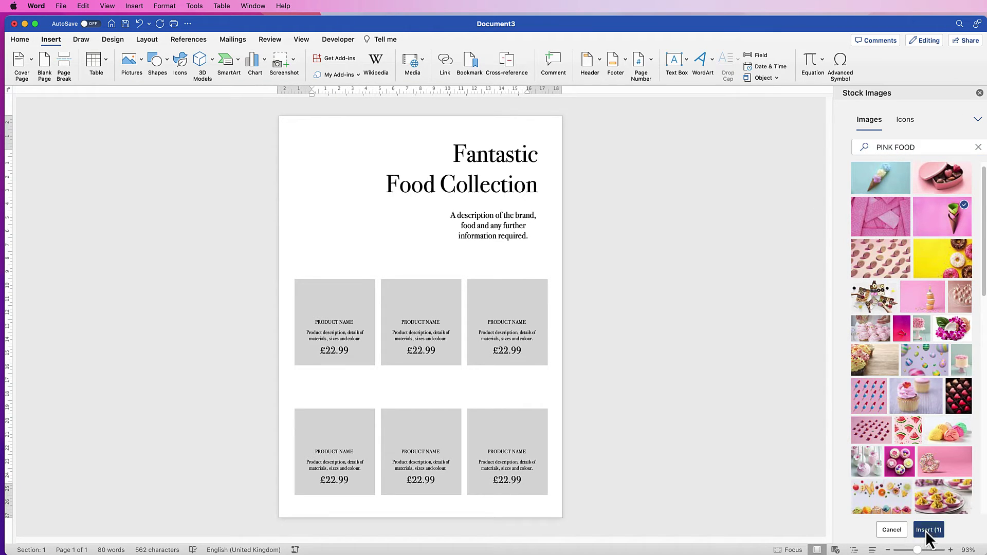
{"action": "left_click", "coordinate": [928, 531]}
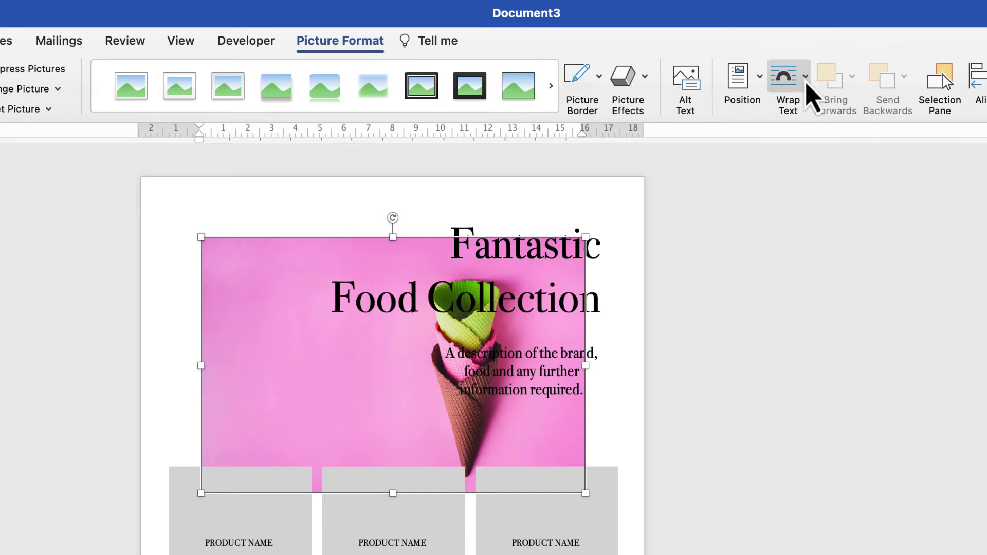
- Set the cone photo in front of text and crop it to a 1:1 square with the cones centred
{"action": "left_click", "coordinate": [806, 85]}
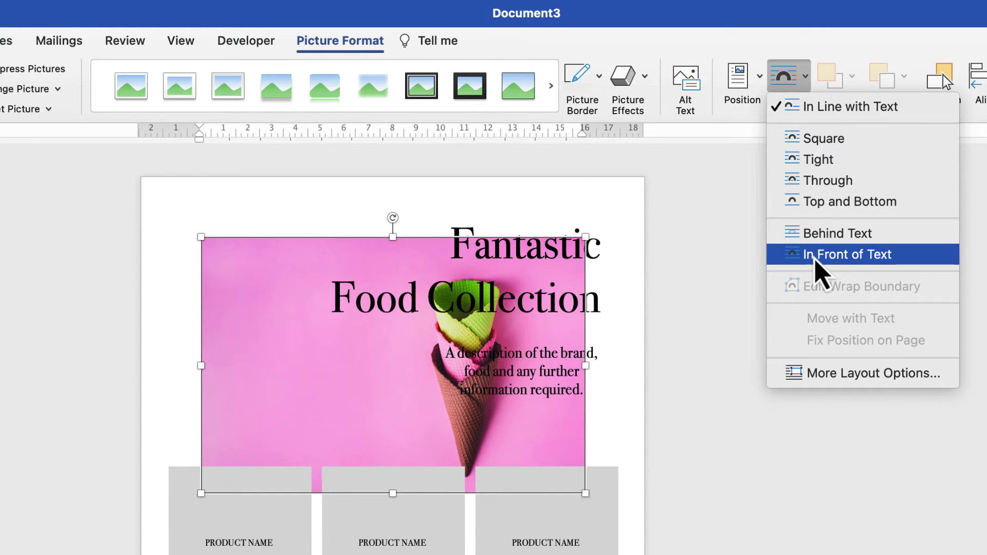
{"action": "left_click", "coordinate": [817, 257]}
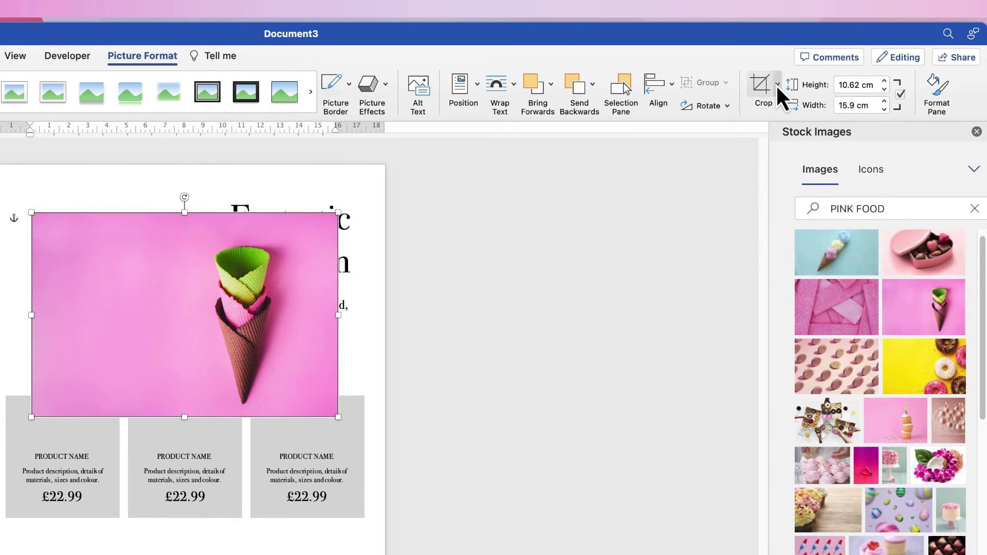
{"action": "left_click", "coordinate": [777, 85]}
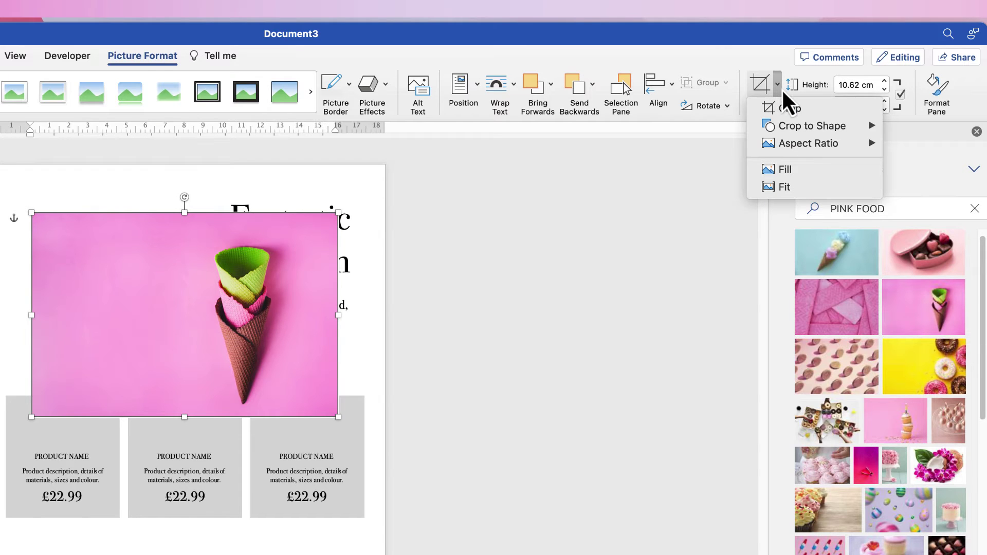
{"action": "mouse_move", "coordinate": [797, 144]}
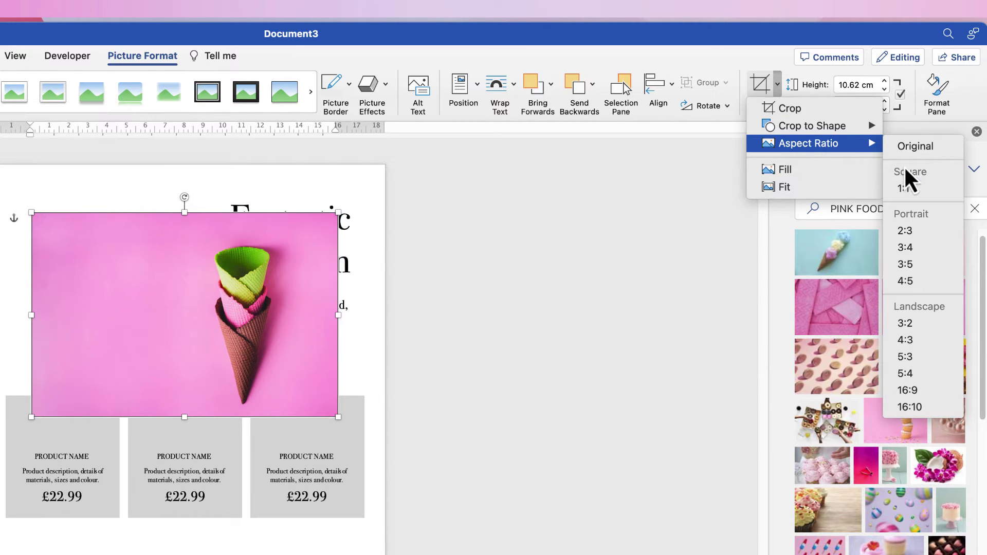
{"action": "left_click", "coordinate": [902, 189]}
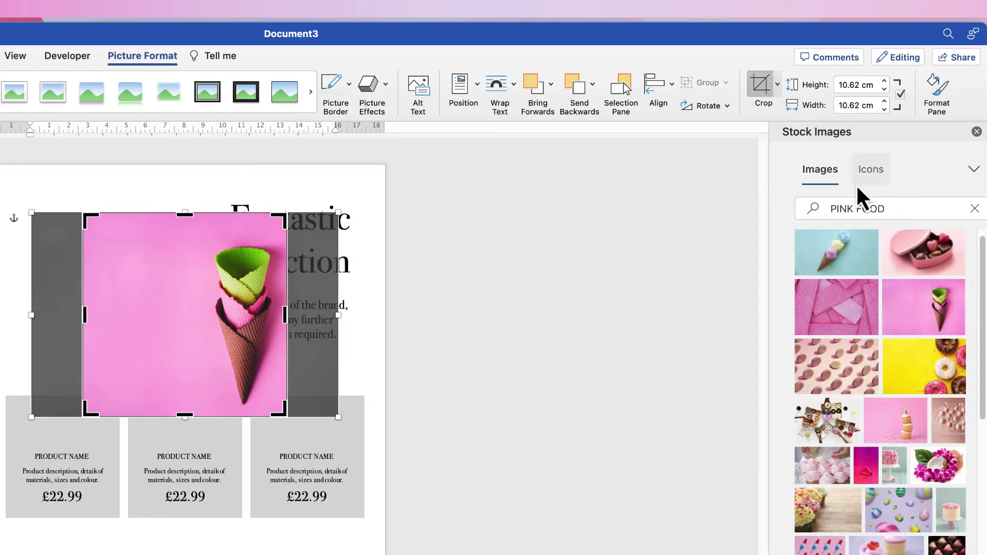
{"action": "left_click_drag", "start_coordinate": [185, 285], "coordinate": [137, 287]}
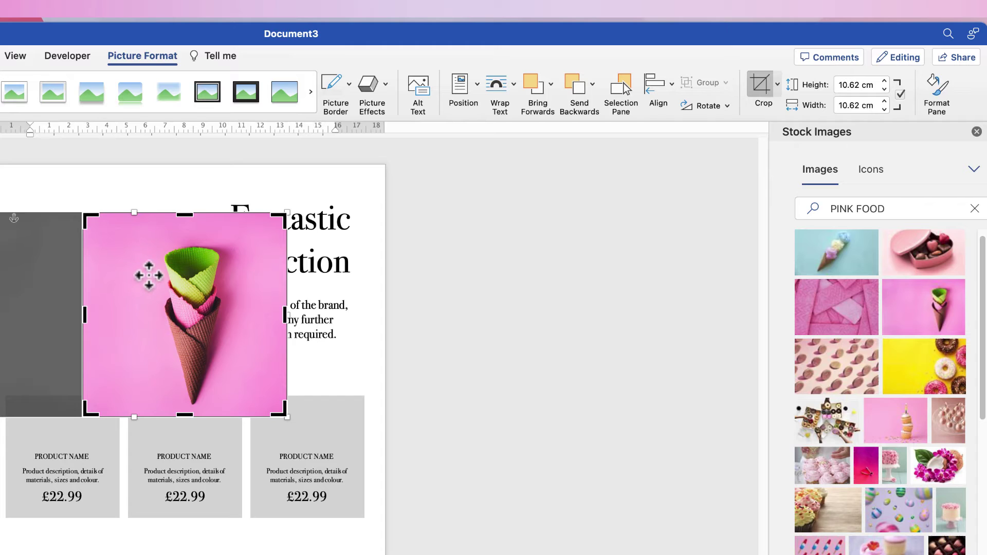
{"action": "key", "text": "Escape"}
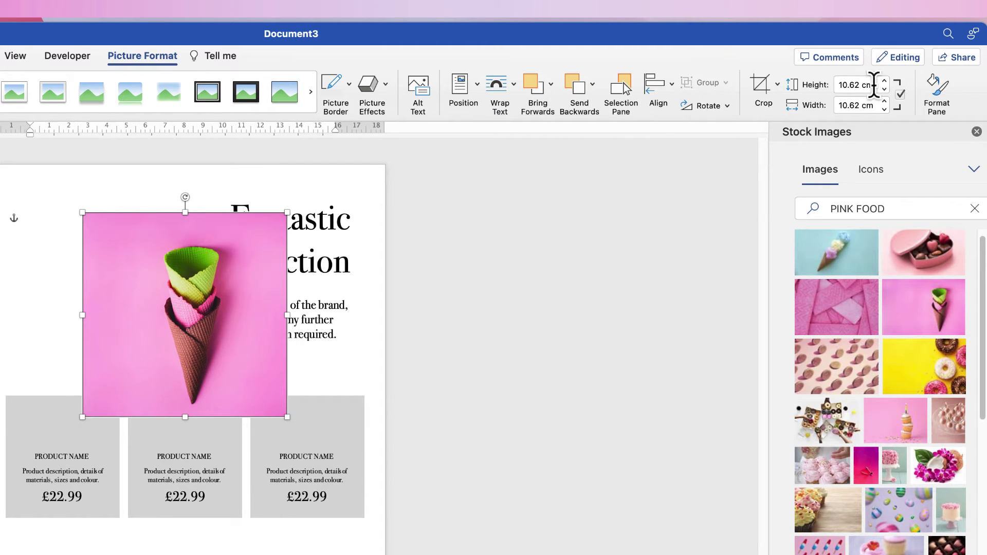
- Resize the square cone photo to 5 cm and place it over the upper part of the first product card
{"action": "left_click_drag", "start_coordinate": [874, 85], "coordinate": [839, 85]}
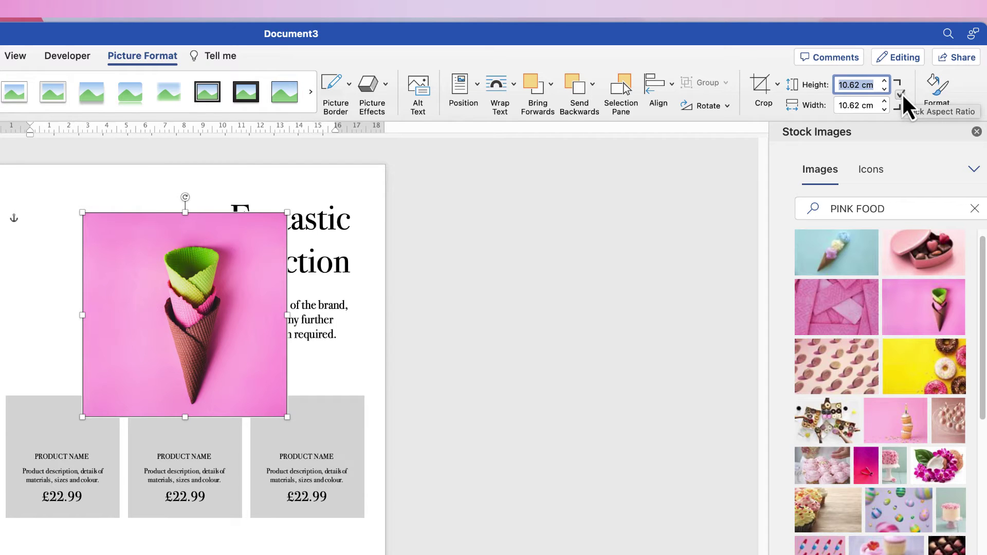
{"action": "type", "text": "5"}
{"action": "key", "text": "Return"}
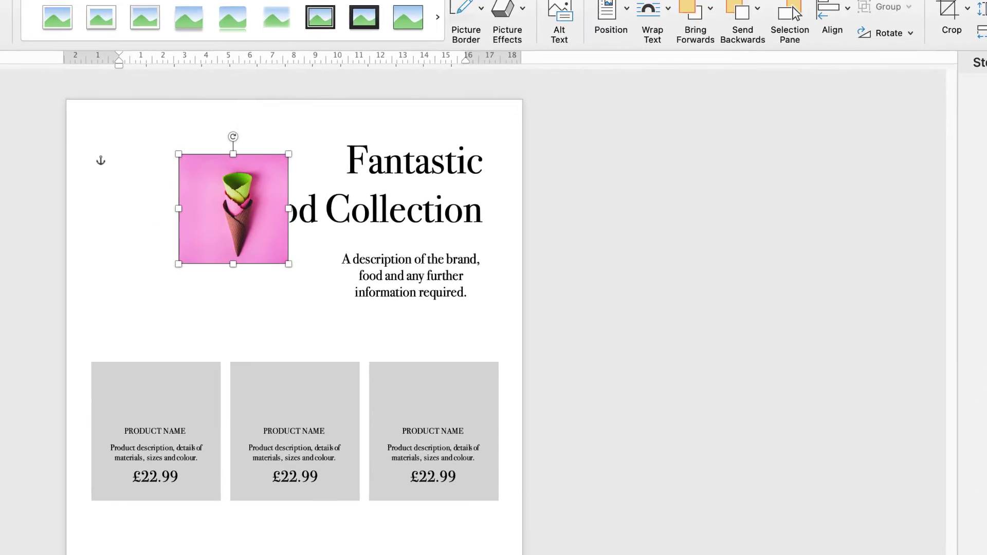
{"action": "left_click_drag", "start_coordinate": [143, 276], "coordinate": [77, 381]}
{"action": "left_click_drag", "start_coordinate": [370, 282], "coordinate": [364, 319]}
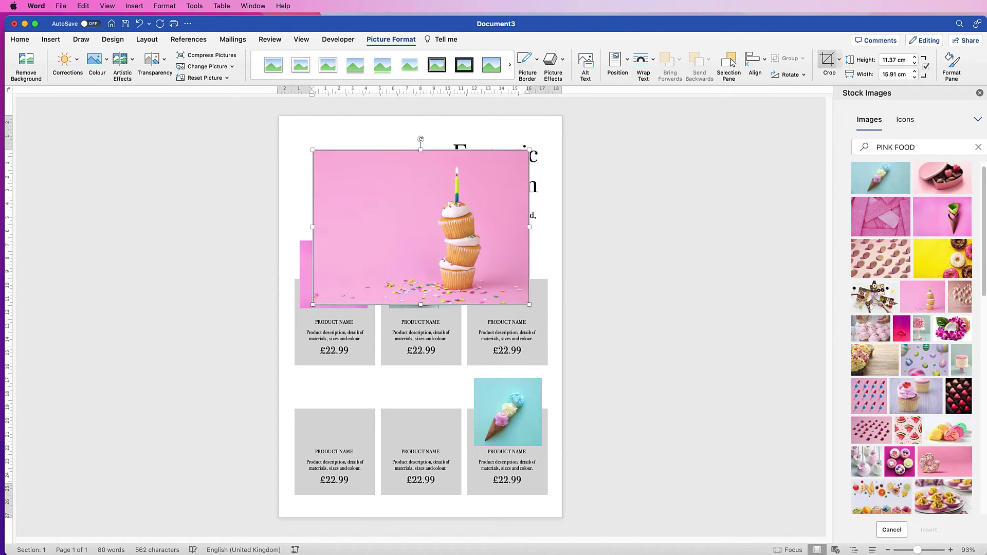
- Crop the stacked cupcakes photo to a square, resize it to 5 cm and place it on the lower row's middle card
{"action": "left_click", "coordinate": [904, 120]}
{"action": "left_click_drag", "start_coordinate": [475, 212], "coordinate": [445, 212]}
{"action": "left_click", "coordinate": [896, 61]}
{"action": "type", "text": "5"}
{"action": "key", "text": "Return"}
{"action": "left_click_drag", "start_coordinate": [387, 193], "coordinate": [431, 417]}
- Insert the white tiered cake stock photo as a 5 cm square in front of text on the upper row's third card
{"action": "scroll", "coordinate": [912, 340], "scroll_direction": "down", "scroll_amount": 5}
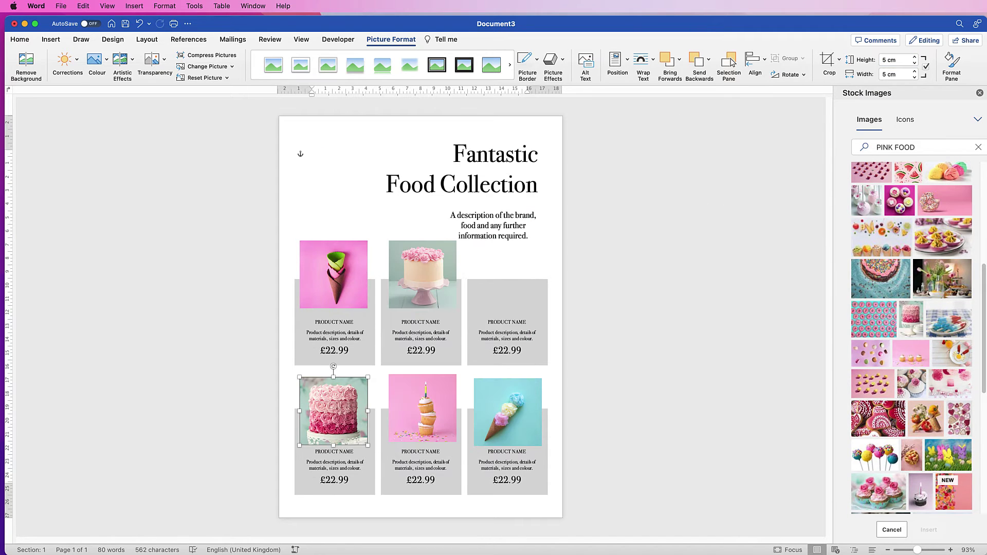
{"action": "scroll", "coordinate": [912, 339], "scroll_direction": "down", "scroll_amount": 10}
{"action": "left_click", "coordinate": [876, 496]}
{"action": "left_click", "coordinate": [928, 529]}
{"action": "left_click", "coordinate": [643, 64]}
{"action": "left_click", "coordinate": [896, 60]}
{"action": "type", "text": "5"}
{"action": "left_click_drag", "start_coordinate": [380, 184], "coordinate": [508, 282]}
- Insert the stock photo of hands holding bowls and crop it to a 1:1 square with the bowls centred
{"action": "left_click", "coordinate": [881, 212]}
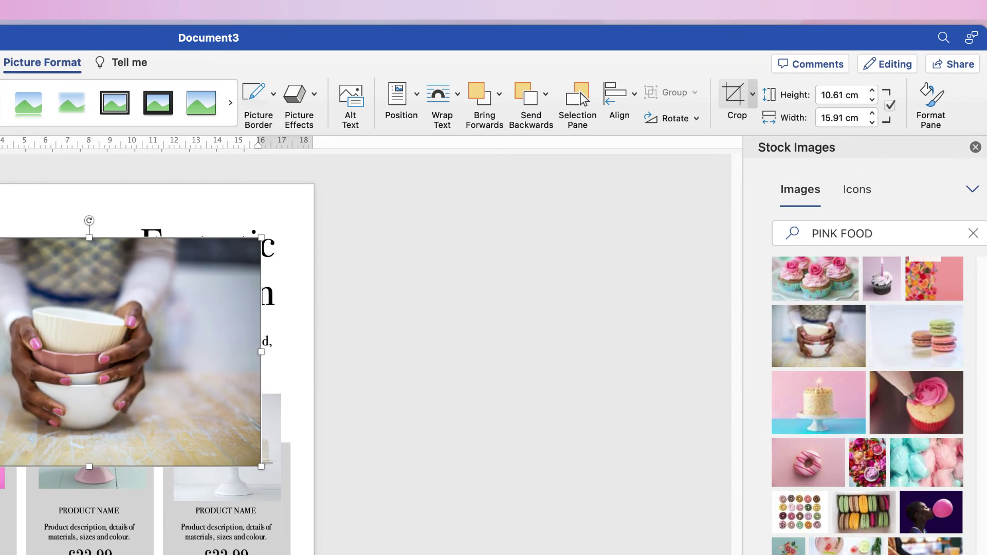
{"action": "left_click", "coordinate": [839, 60]}
{"action": "mouse_move", "coordinate": [787, 160]}
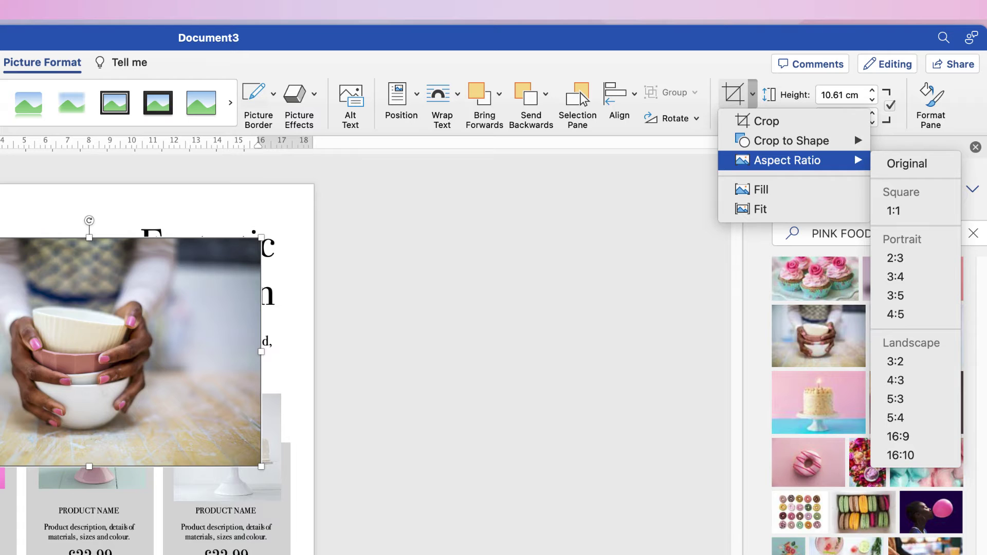
{"action": "left_click", "coordinate": [894, 210]}
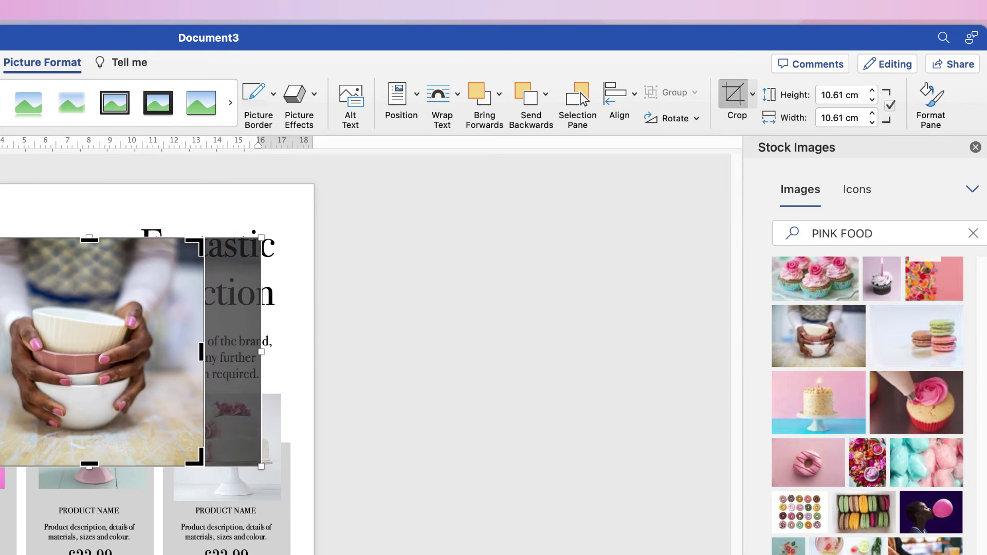
{"action": "left_click_drag", "start_coordinate": [92, 346], "coordinate": [101, 346]}
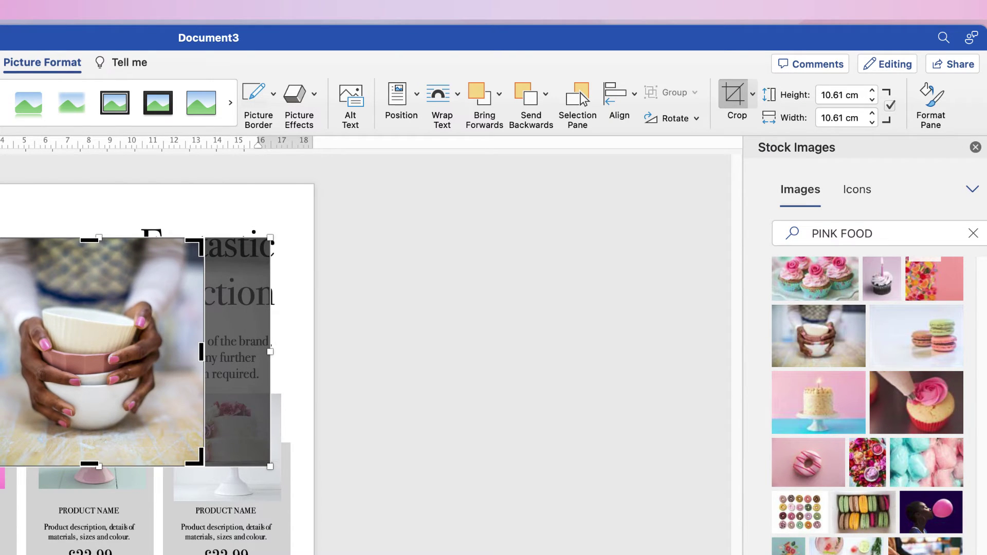
{"action": "key", "text": "Return"}
- Crop the square bowls photo to an oval shape so it forms a circle
{"action": "left_click", "coordinate": [752, 95]}
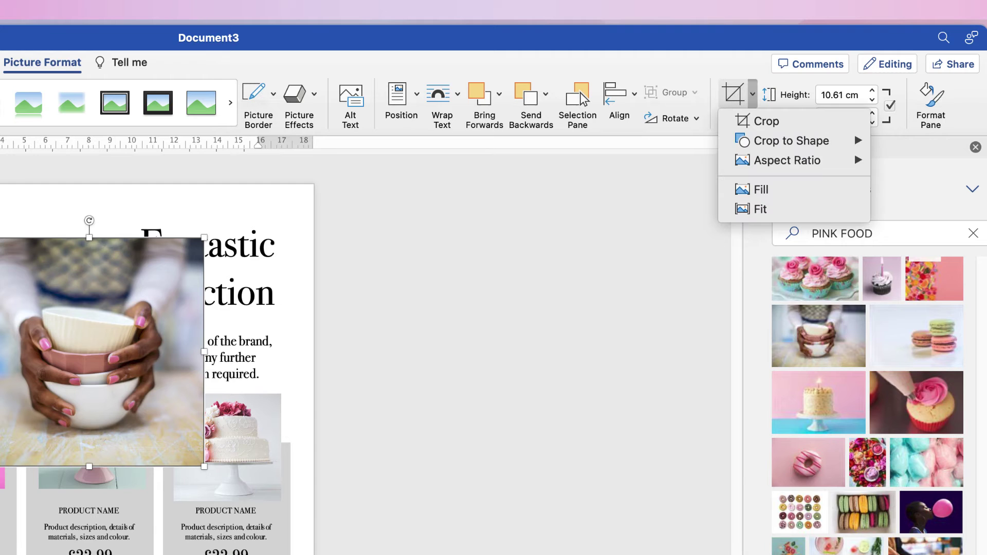
{"action": "mouse_move", "coordinate": [833, 141]}
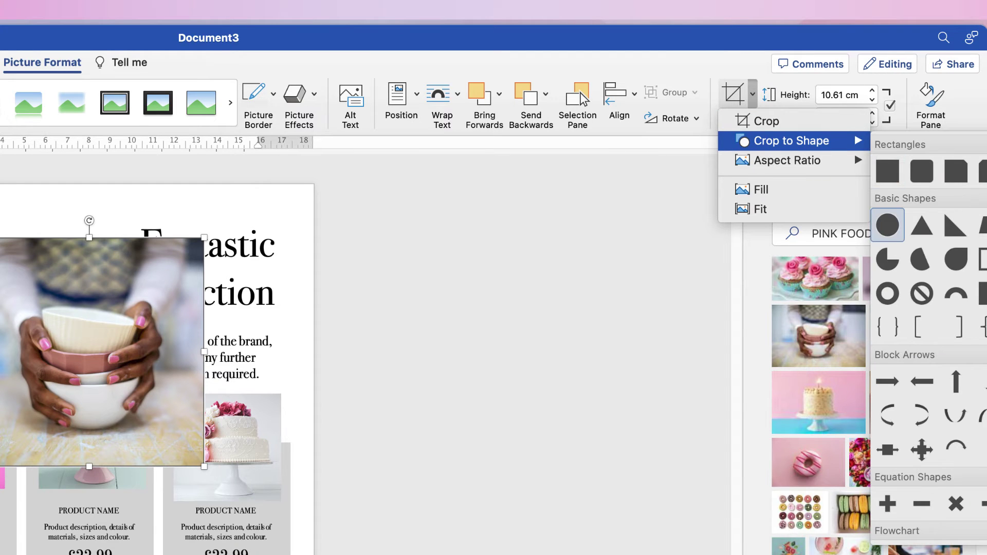
{"action": "left_click", "coordinate": [888, 224]}
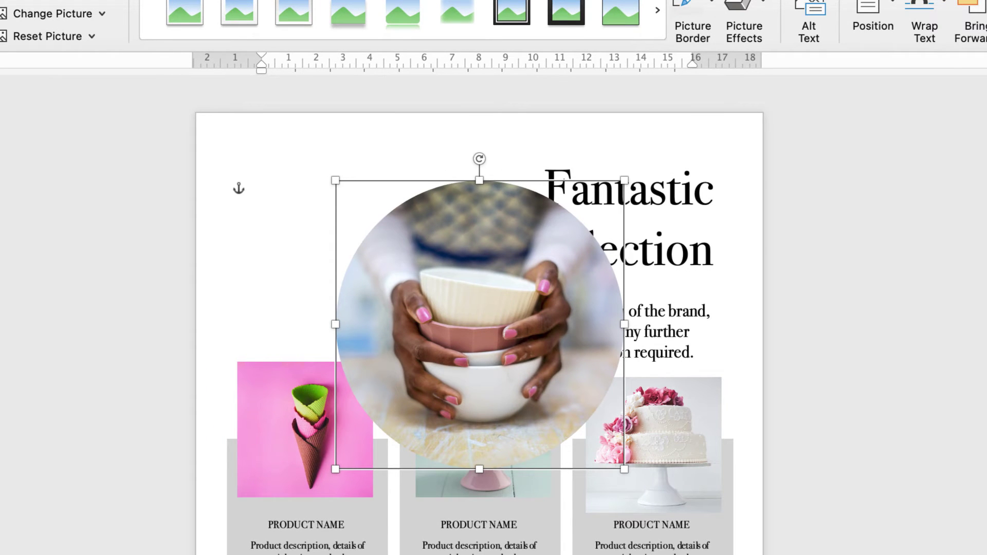
- Move the circular bowls photo into the page's upper-left corner and send it to the back
{"action": "left_click_drag", "start_coordinate": [493, 339], "coordinate": [330, 254]}
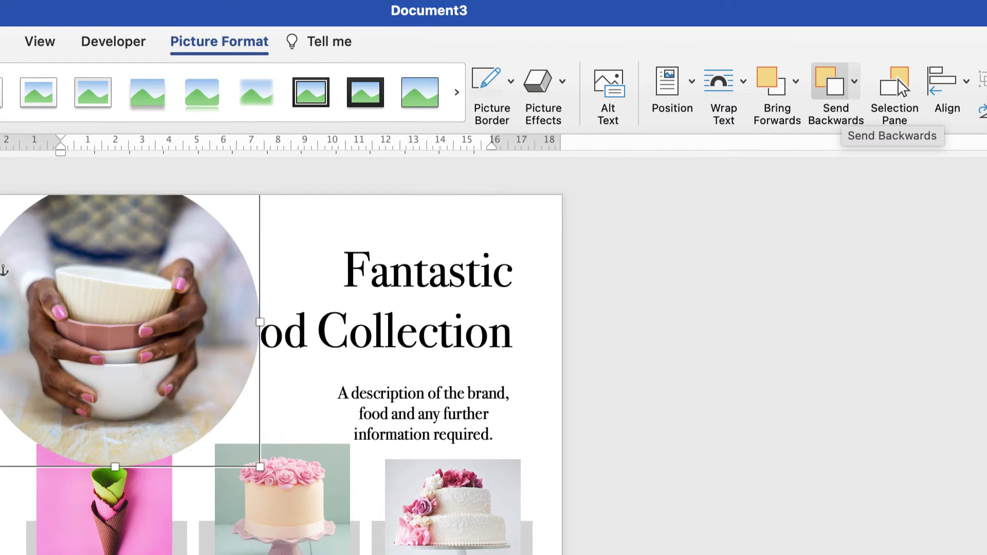
{"action": "left_click", "coordinate": [854, 81]}
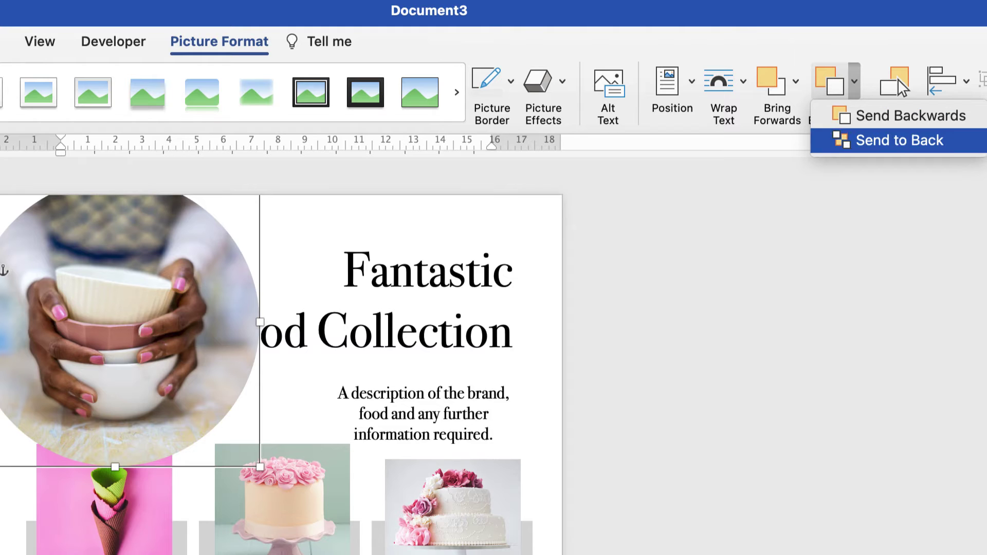
{"action": "key", "text": "Return"}
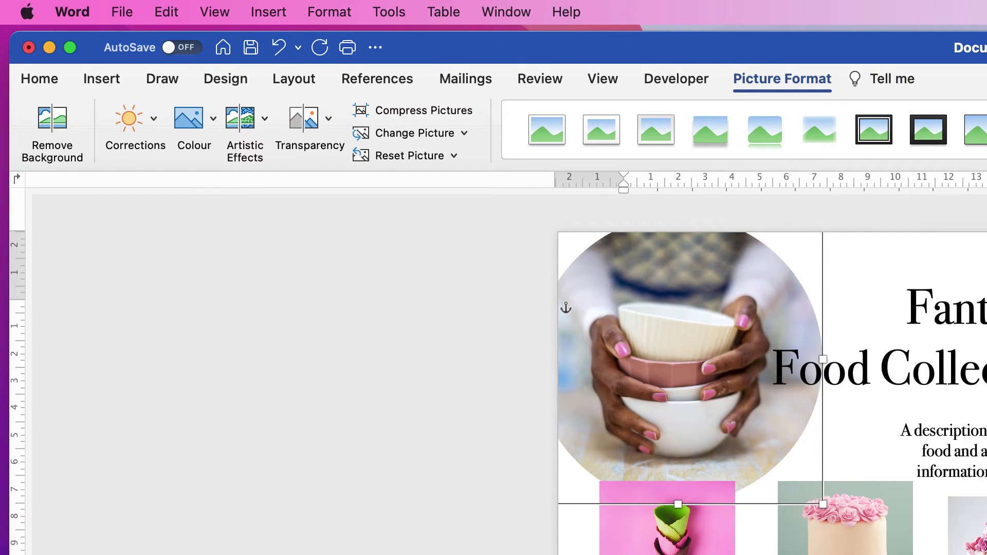
- Draw a rectangle over the page's upper-right corner, covering the right part of the title and the brand description
{"action": "left_click", "coordinate": [101, 78]}
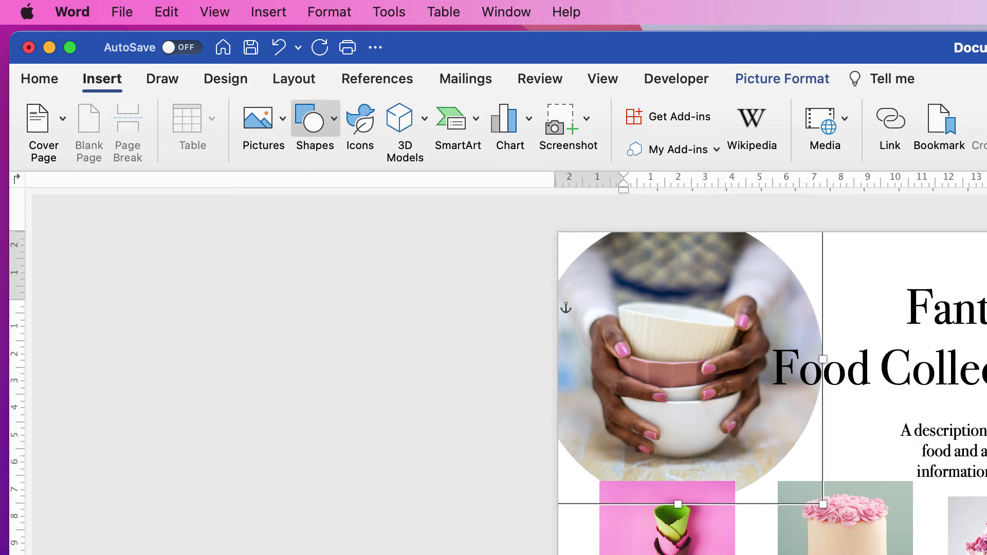
{"action": "left_click", "coordinate": [311, 119]}
{"action": "left_click", "coordinate": [312, 365]}
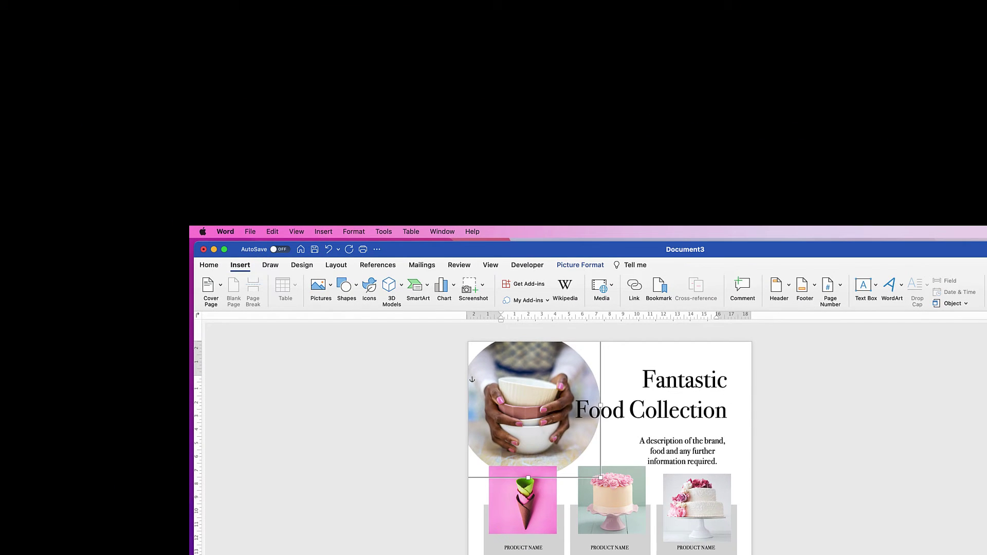
{"action": "mouse_move", "coordinate": [746, 345]}
{"action": "left_mouse_down"}
{"action": "mouse_move", "coordinate": [670, 465]}
{"action": "mouse_move", "coordinate": [614, 464]}
{"action": "mouse_move", "coordinate": [625, 463]}
{"action": "left_mouse_up"}
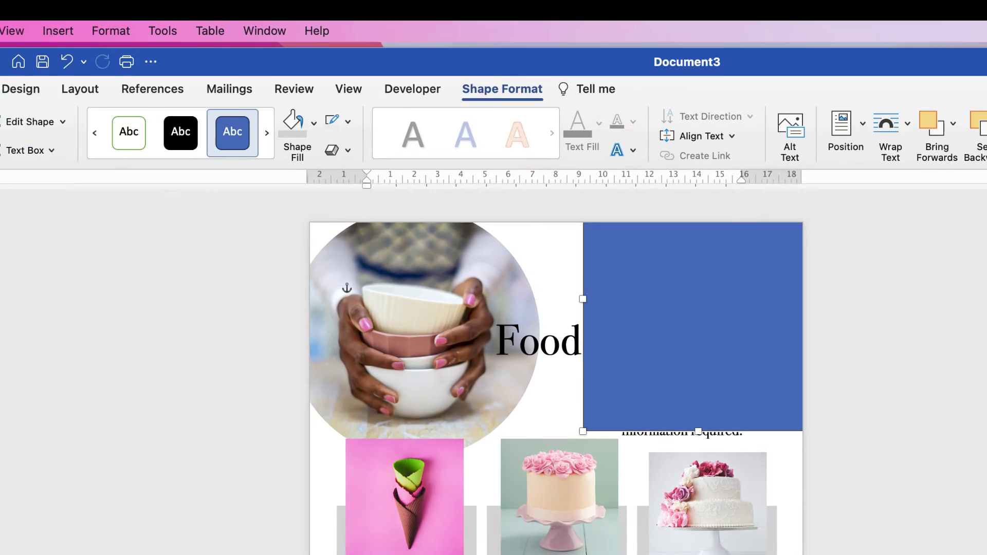
- Remove the rectangle's outline and fill it with the recently used light pink
{"action": "left_click", "coordinate": [297, 63]}
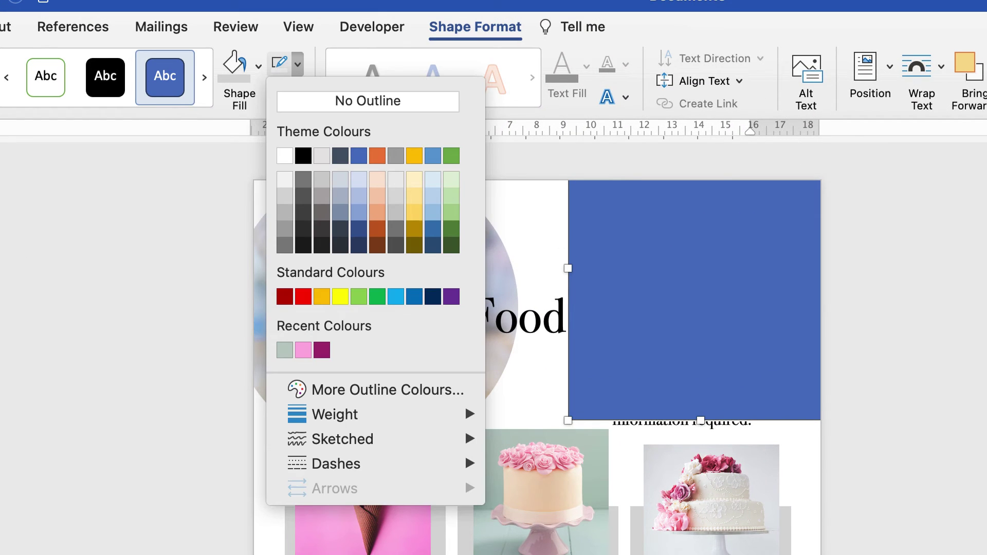
{"action": "left_click", "coordinate": [367, 101]}
{"action": "left_click", "coordinate": [259, 66]}
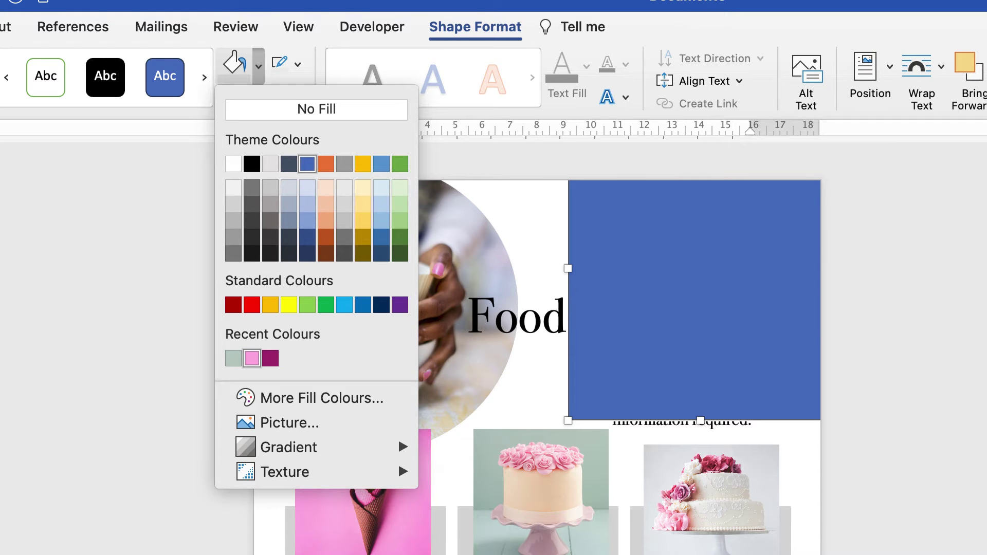
{"action": "left_click", "coordinate": [252, 358]}
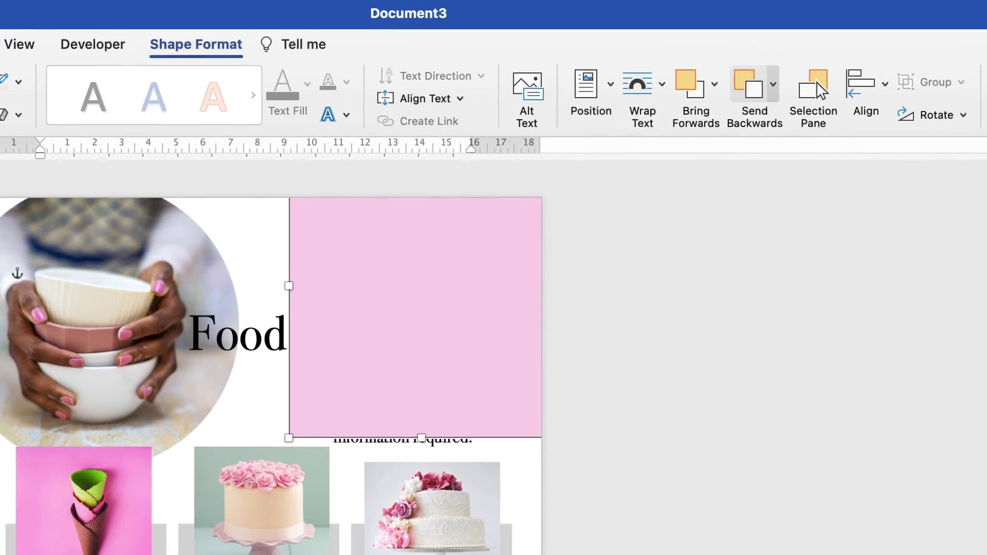
- Send the pink rectangle to the back and shift it slightly so it sits behind the whole brand description
{"action": "left_click", "coordinate": [728, 87]}
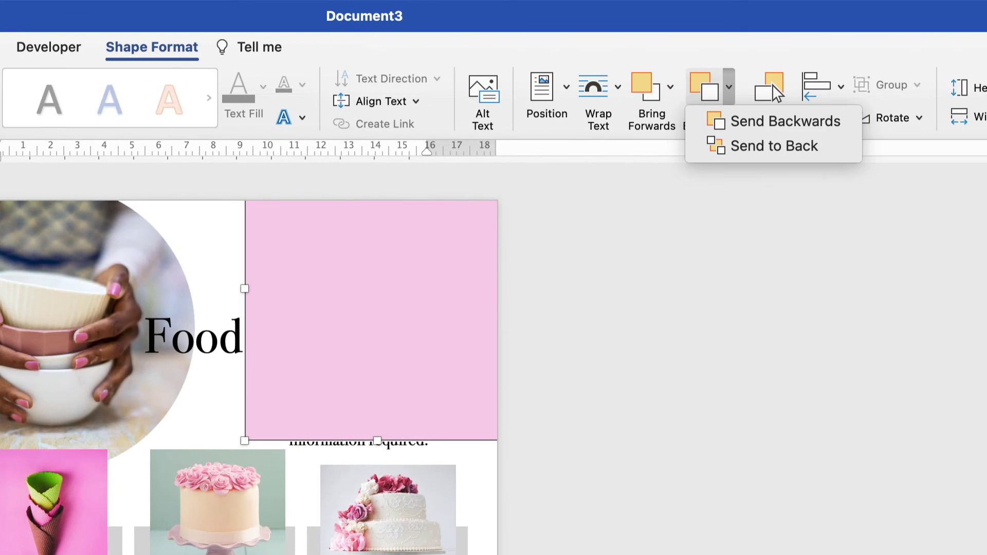
{"action": "left_click", "coordinate": [729, 86]}
{"action": "left_click", "coordinate": [729, 86]}
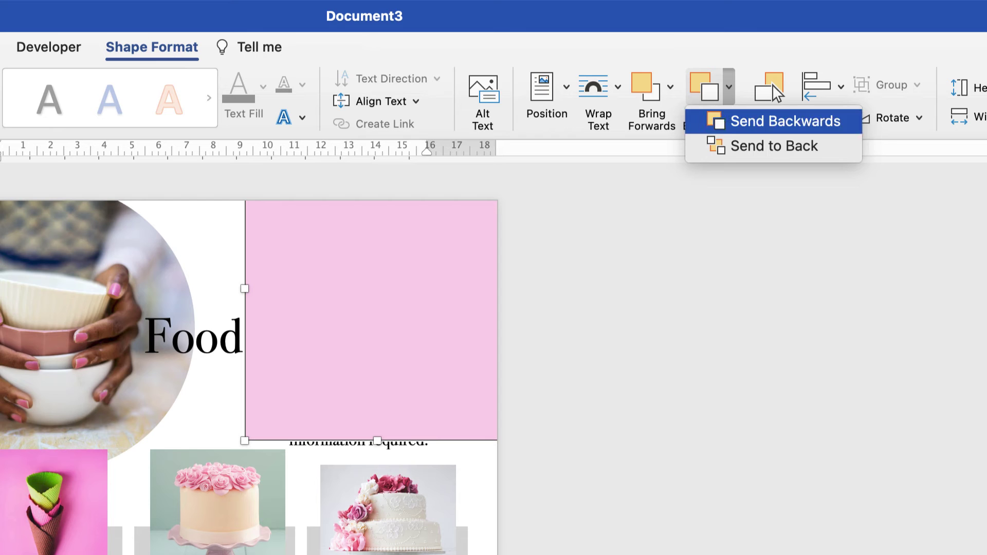
{"action": "left_click", "coordinate": [774, 146]}
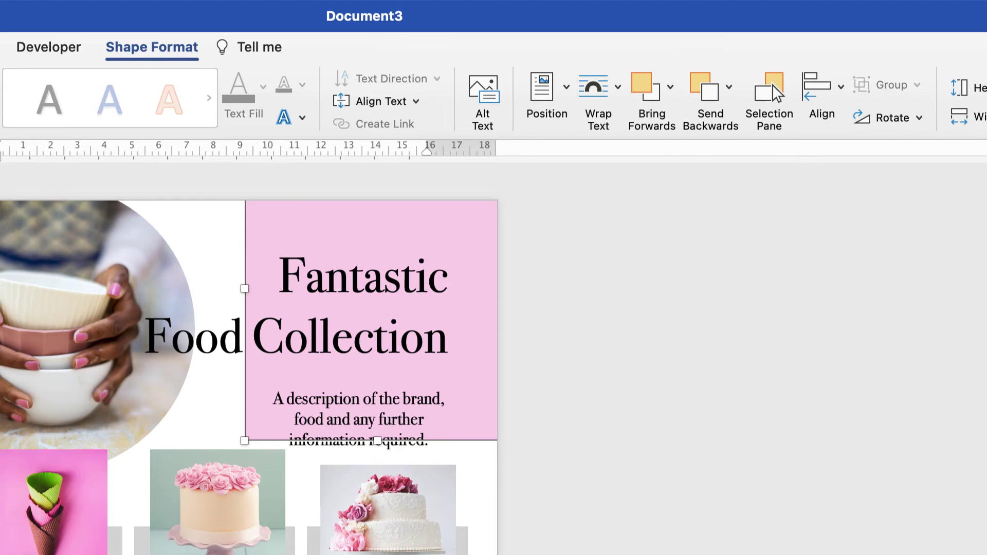
{"action": "left_click_drag", "start_coordinate": [466, 341], "coordinate": [460, 350]}
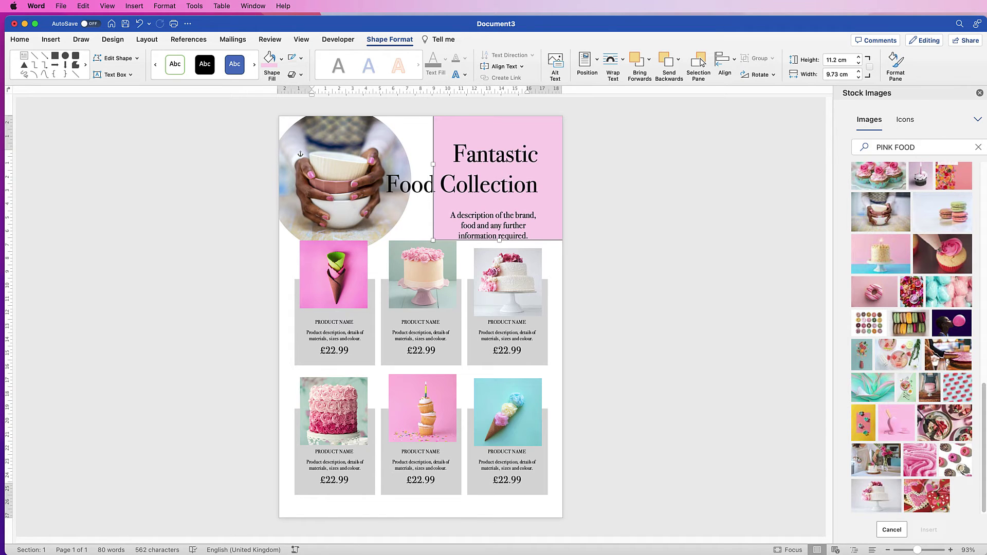
- Move the white tiered cake photo slightly higher on the upper row's third card
{"action": "left_click", "coordinate": [507, 282]}
{"action": "double_click", "coordinate": [508, 286]}
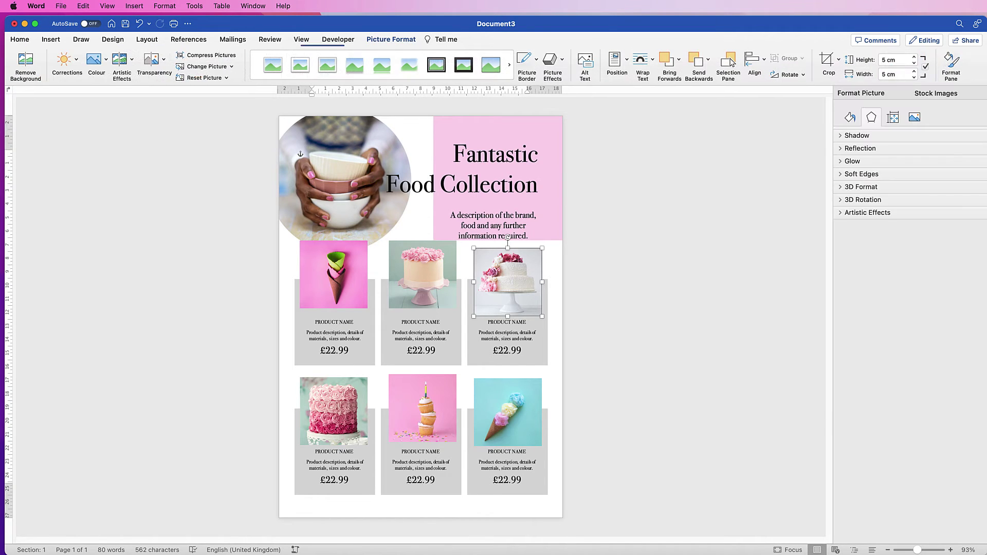
{"action": "left_click_drag", "start_coordinate": [507, 287], "coordinate": [506, 278]}
- Ungroup the product cards into two rows, and ungroup both rows into six separate cards
{"action": "left_click", "coordinate": [549, 270]}
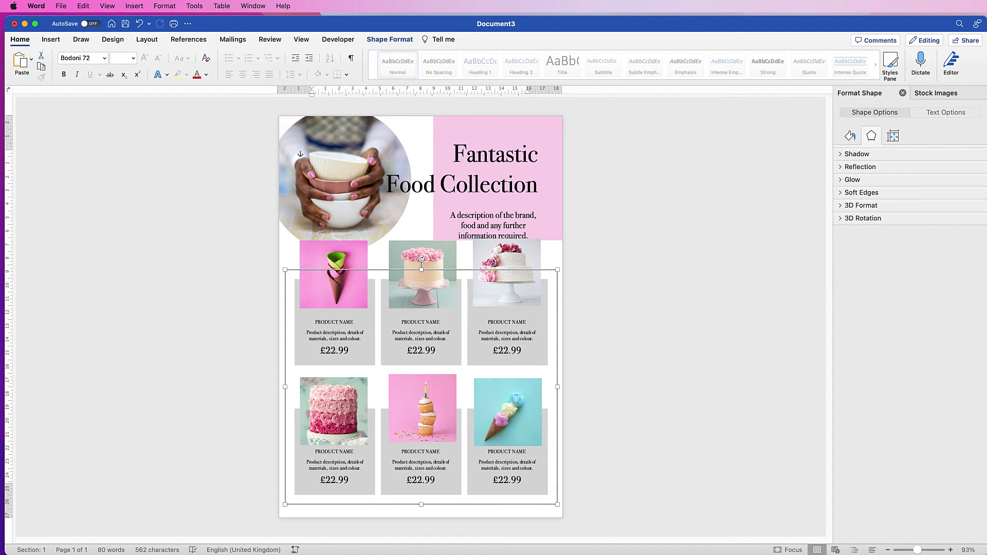
{"action": "left_click", "coordinate": [390, 39]}
{"action": "left_click", "coordinate": [757, 58]}
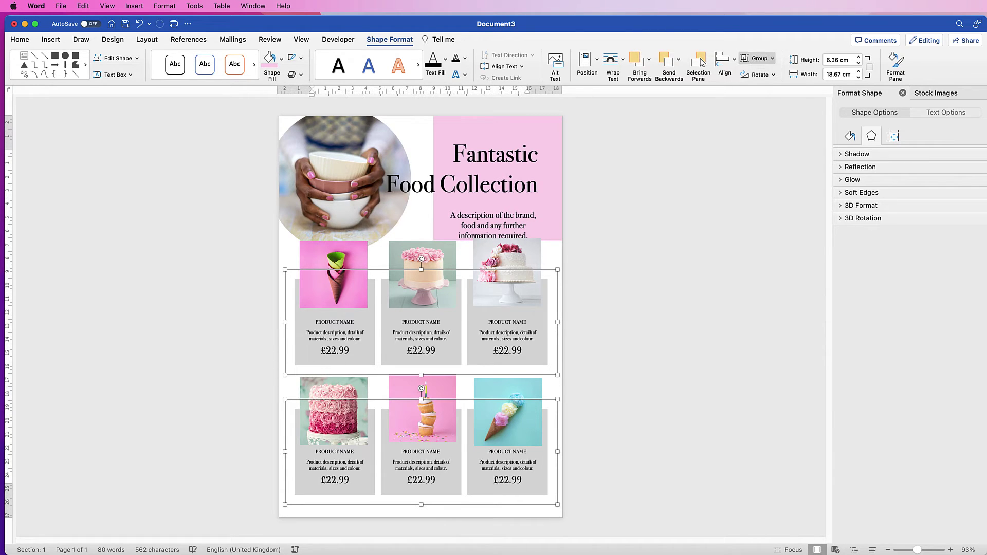
{"action": "left_click", "coordinate": [758, 58]}
{"action": "left_click", "coordinate": [766, 90]}
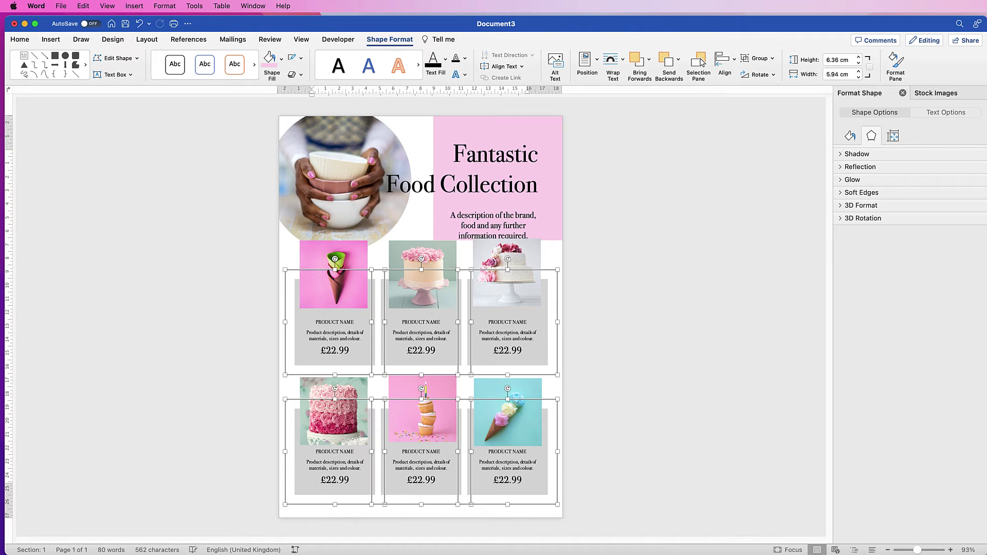
{"action": "left_click", "coordinate": [313, 154]}
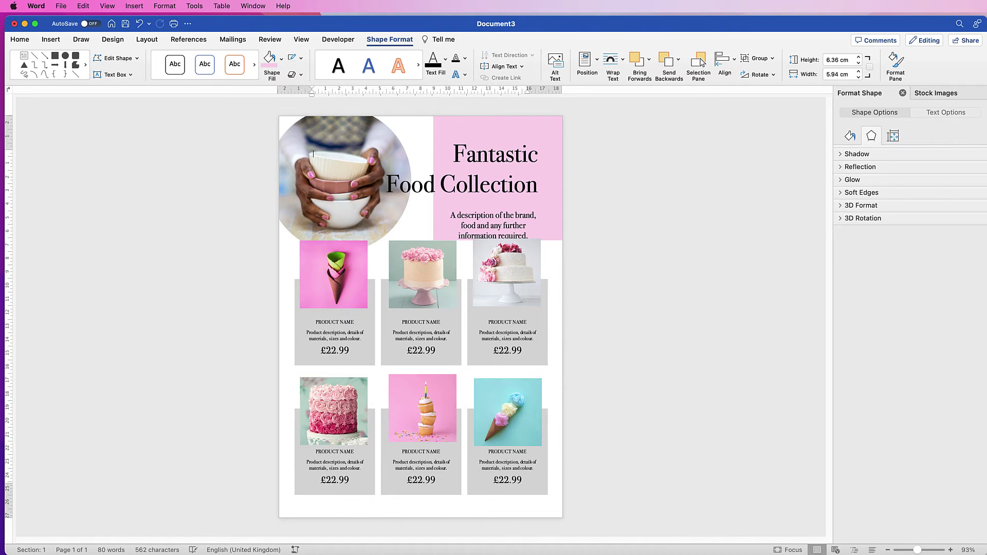
- Align the white tiered cake photo to the horizontal centre of its product card
{"action": "left_click", "coordinate": [507, 247]}
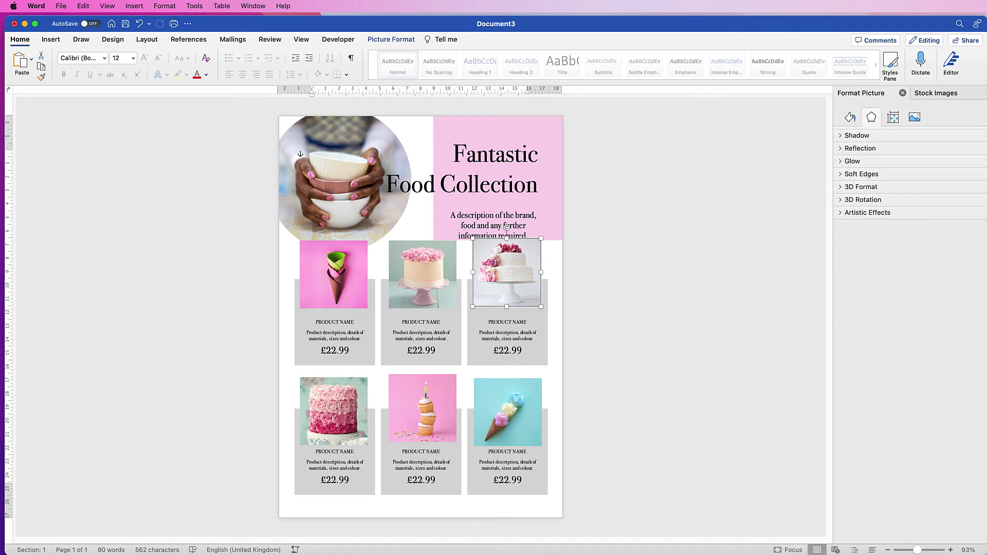
{"action": "left_click", "coordinate": [507, 329], "text": "shift"}
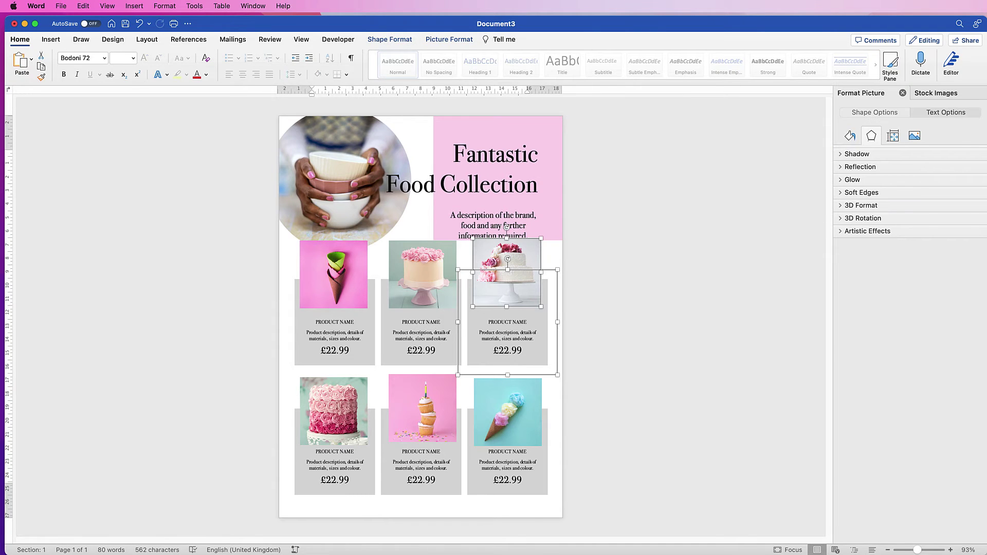
{"action": "left_click", "coordinate": [449, 40]}
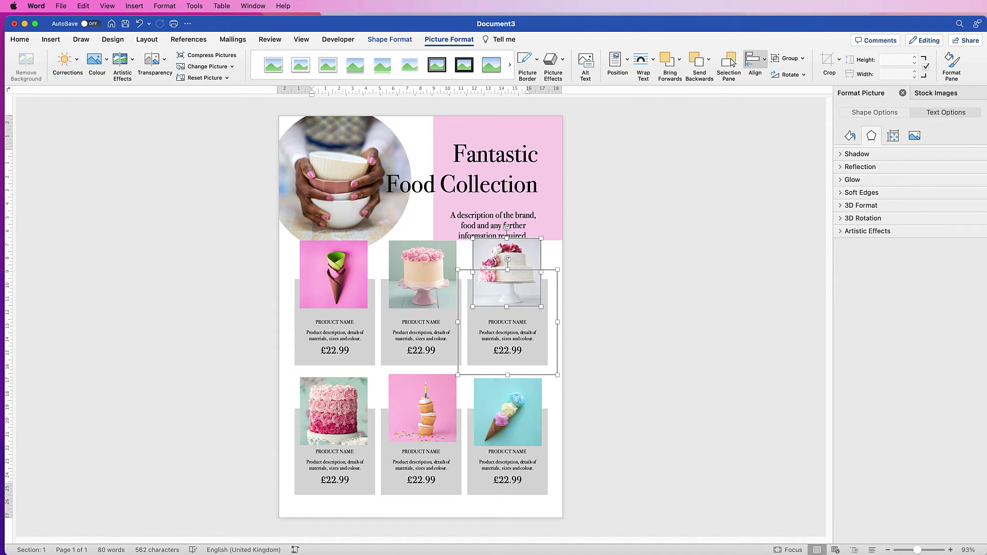
{"action": "left_click", "coordinate": [754, 59]}
{"action": "left_click", "coordinate": [788, 100]}
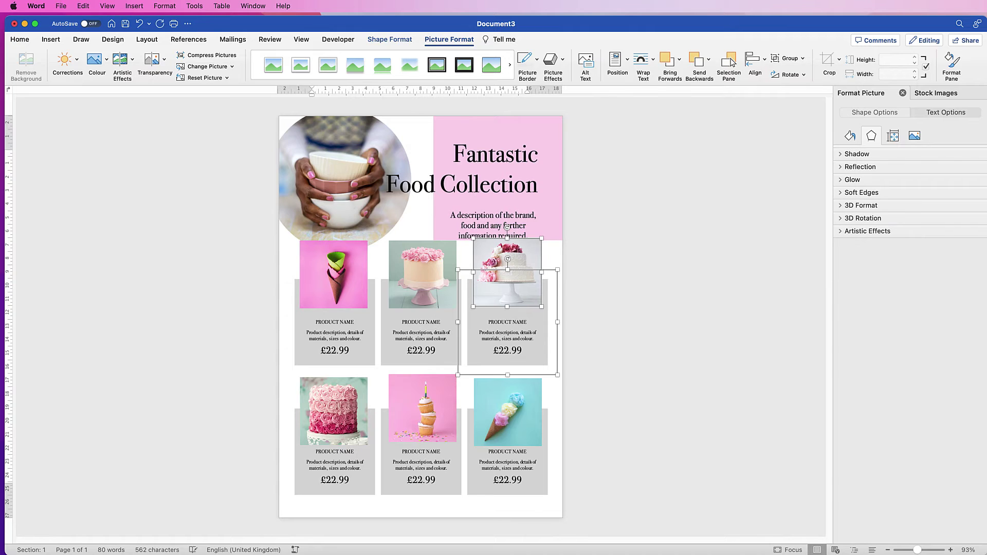
{"action": "left_click", "coordinate": [653, 216]}
- Centre the pink rose cake photo and the wafer cone photo horizontally on their own product cards in the upper row
{"action": "left_click", "coordinate": [422, 275]}
{"action": "left_click", "coordinate": [421, 342], "text": "shift"}
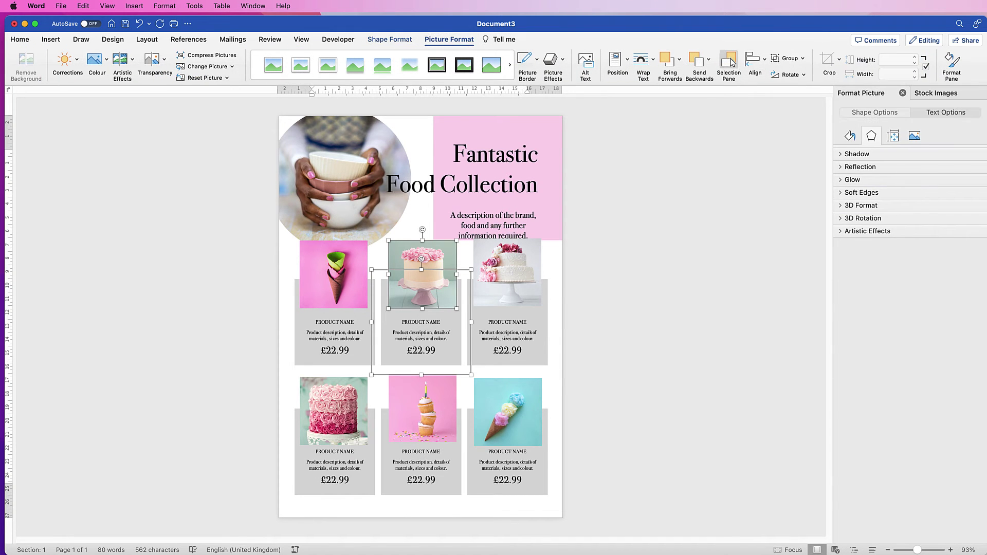
{"action": "left_click", "coordinate": [754, 60]}
{"action": "left_click", "coordinate": [789, 101]}
{"action": "left_click", "coordinate": [333, 274]}
{"action": "left_click", "coordinate": [335, 342], "text": "shift"}
{"action": "left_click", "coordinate": [754, 59]}
{"action": "left_click", "coordinate": [790, 101]}
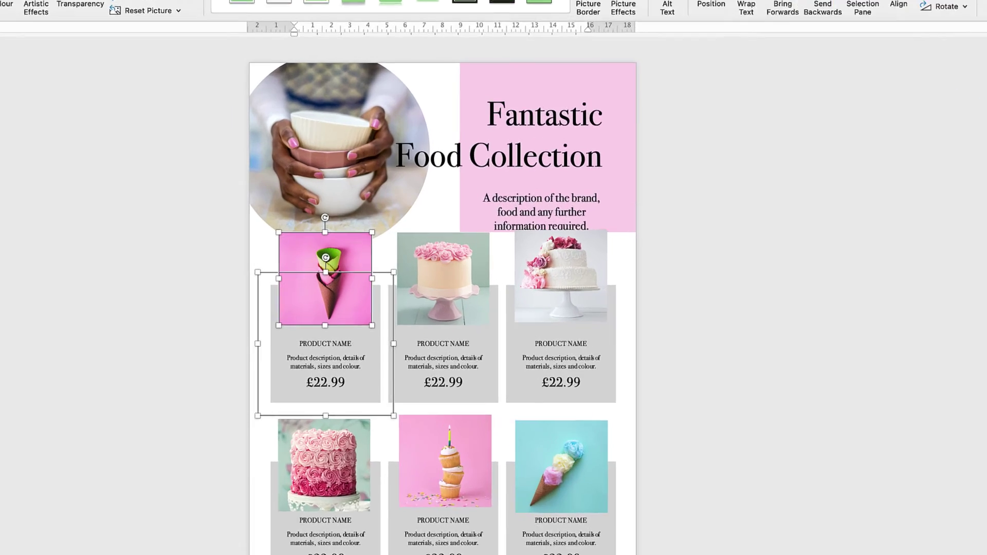
- Align the upper row's three product photos to the top of the selected objects
{"action": "left_click", "coordinate": [560, 276]}
{"action": "left_click", "coordinate": [443, 278], "text": "shift"}
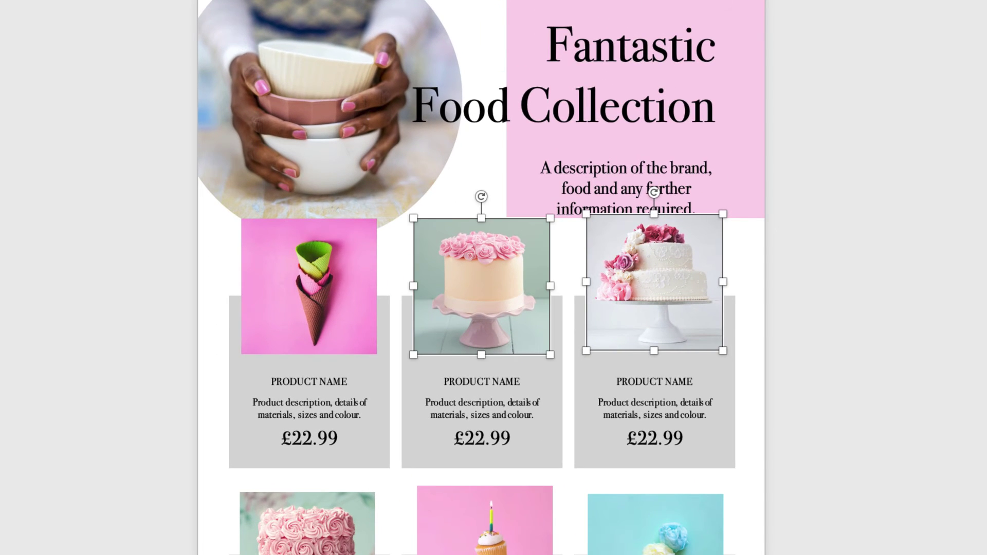
{"action": "left_click", "coordinate": [325, 288], "text": "shift"}
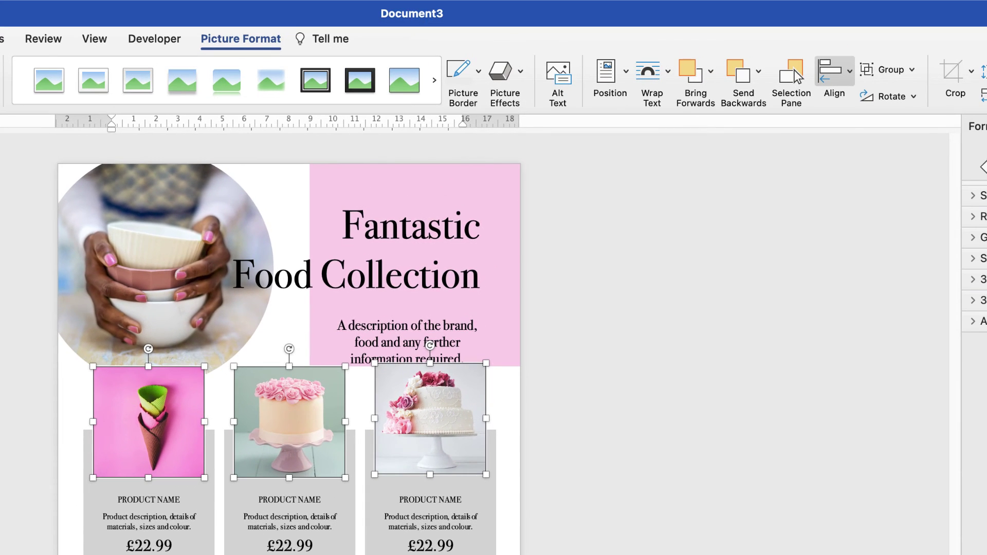
{"action": "left_click", "coordinate": [834, 71]}
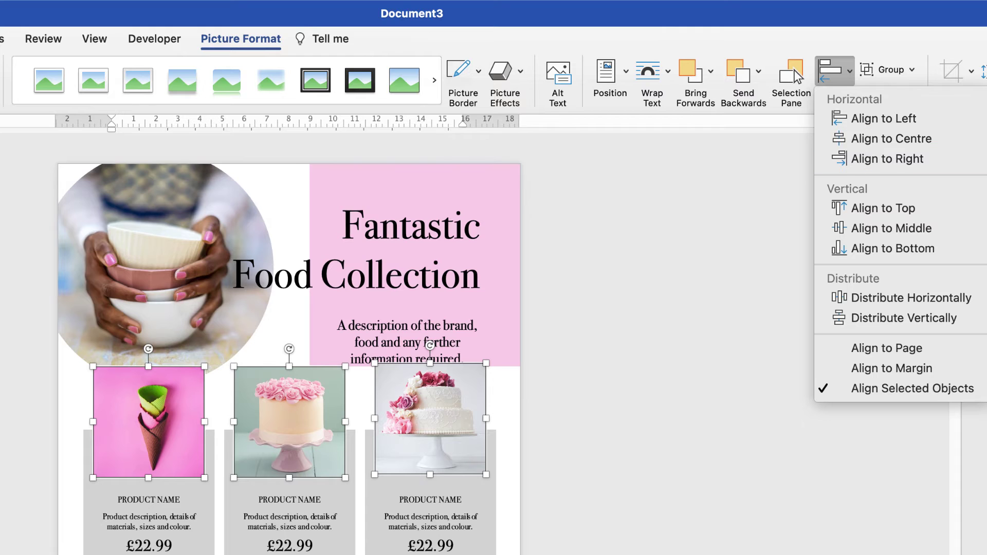
{"action": "left_click", "coordinate": [884, 208]}
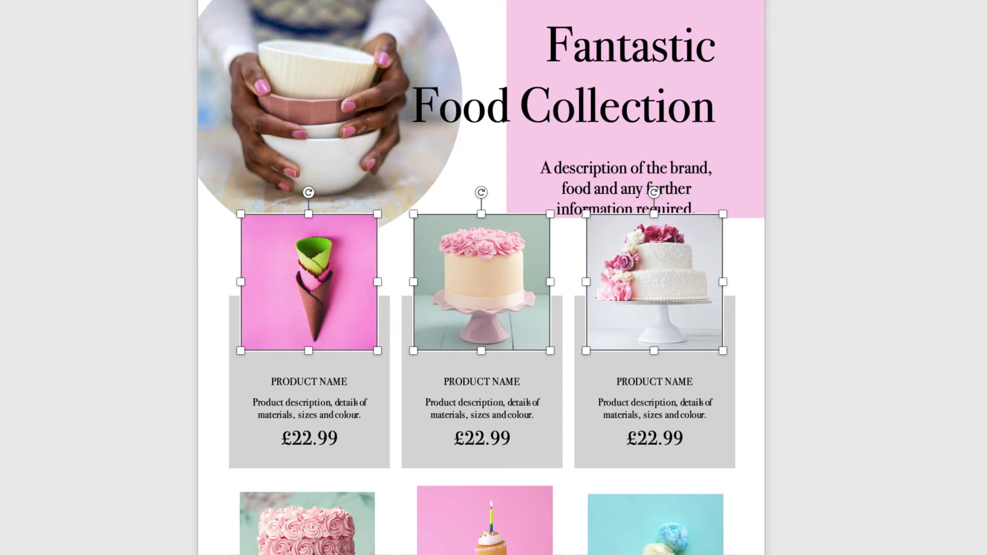
- Group the upper row's three product photos with their three product cards
{"action": "left_click", "coordinate": [654, 409], "text": "shift"}
{"action": "left_click", "coordinate": [482, 408], "text": "shift"}
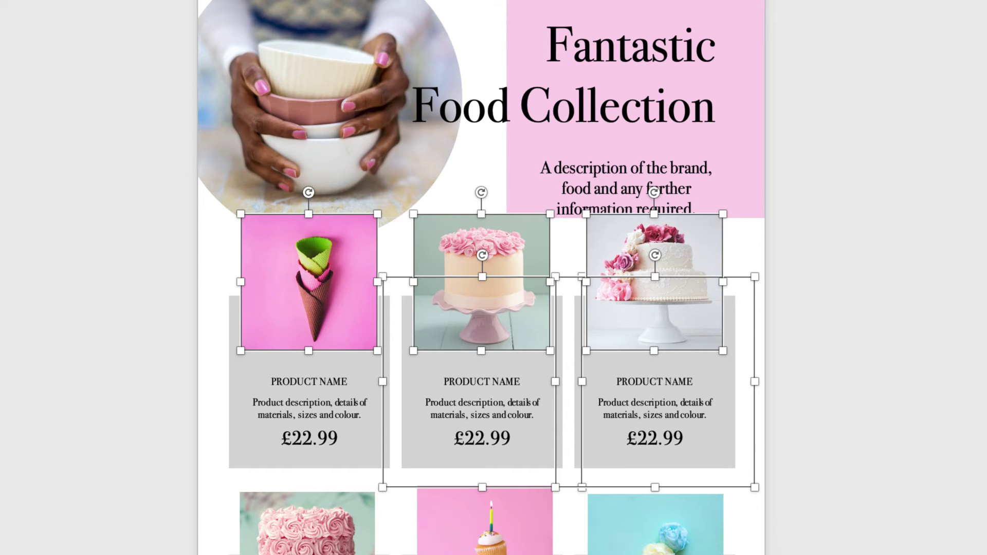
{"action": "left_click", "coordinate": [309, 408], "text": "shift"}
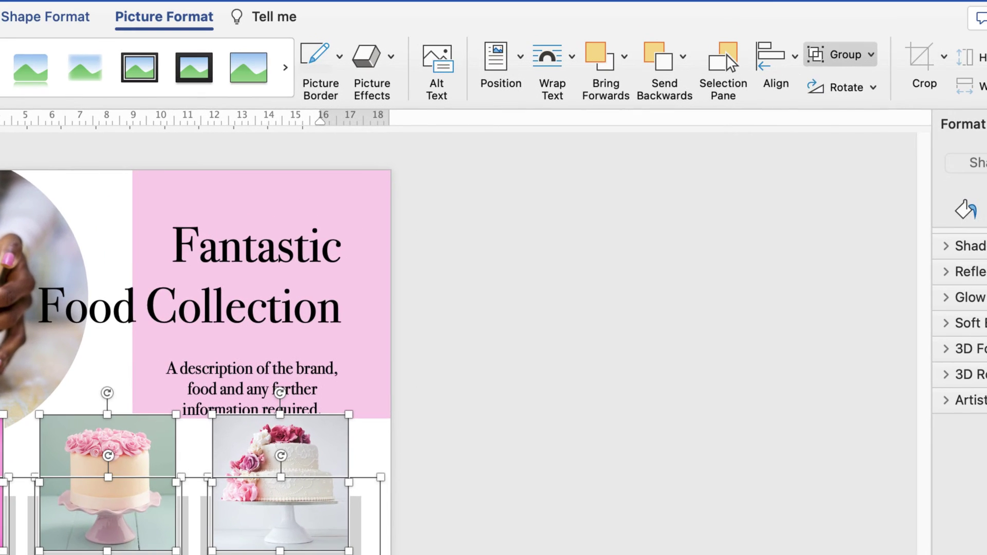
{"action": "left_click", "coordinate": [841, 54]}
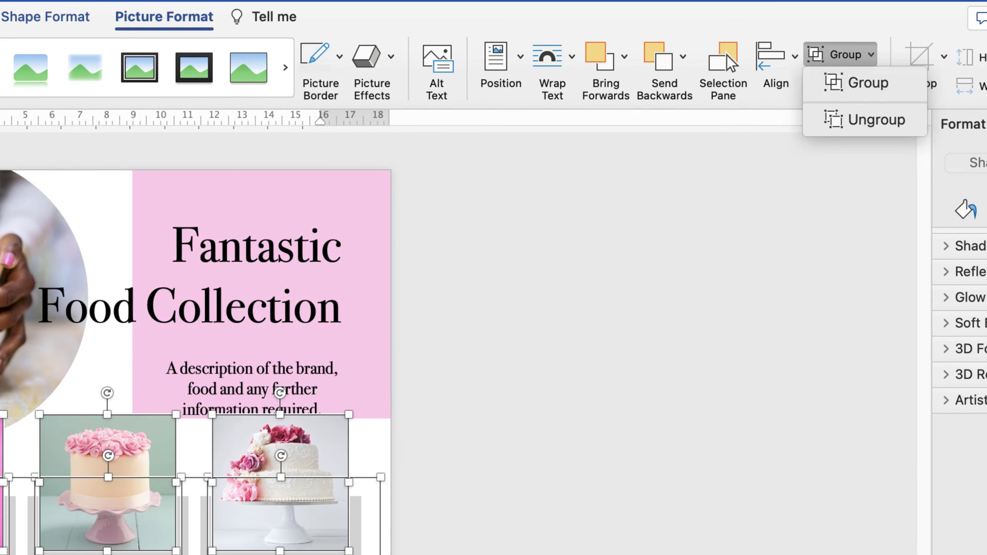
{"action": "left_click", "coordinate": [867, 82]}
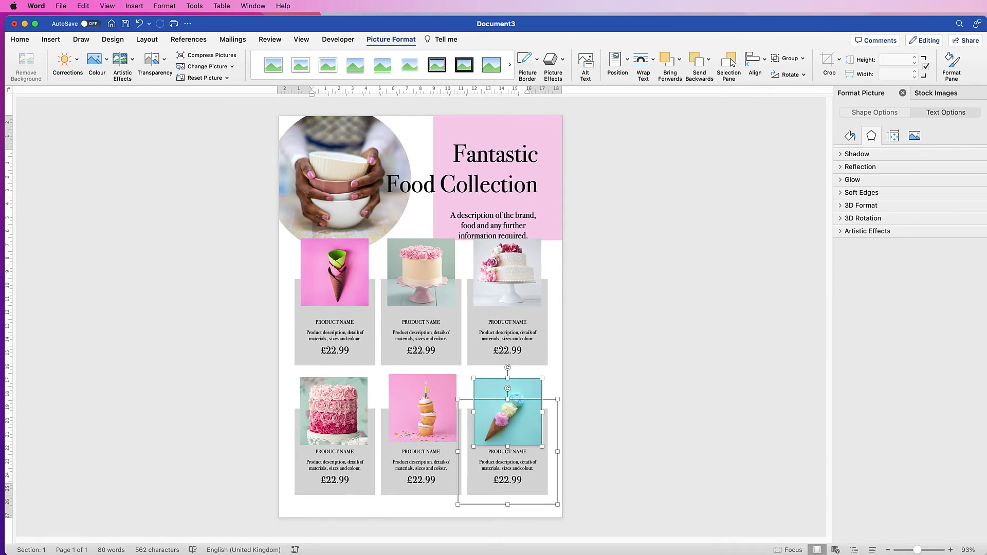
- Centre the lower row's photos horizontally on their cards and align the three photos to the top
{"action": "left_click", "coordinate": [759, 58]}
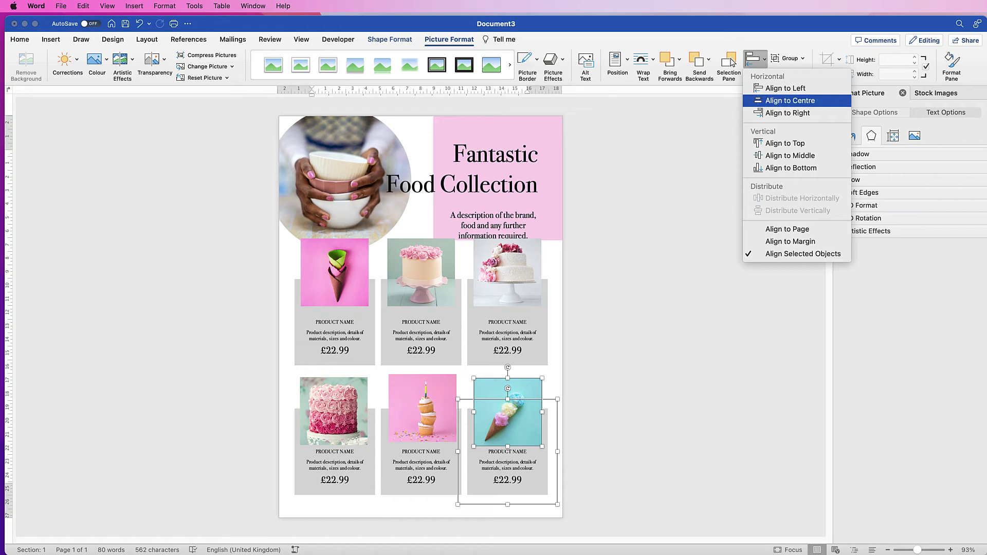
{"action": "left_click", "coordinate": [789, 100]}
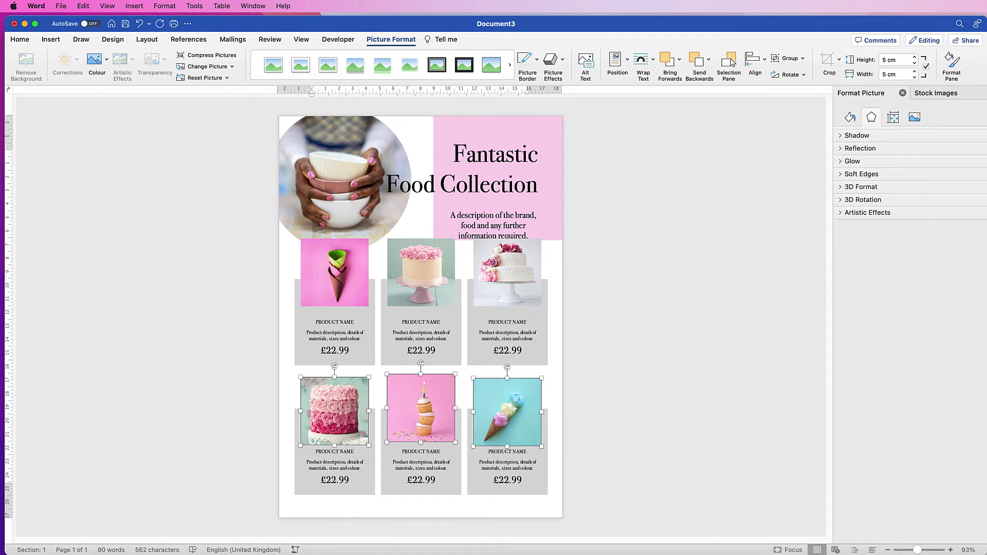
{"action": "left_click", "coordinate": [754, 59]}
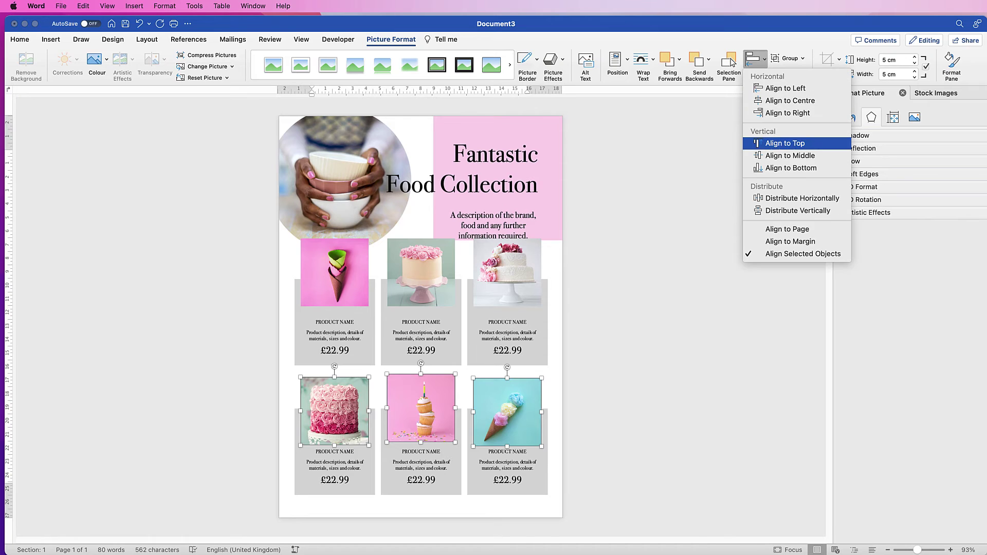
{"action": "key", "text": "Return"}
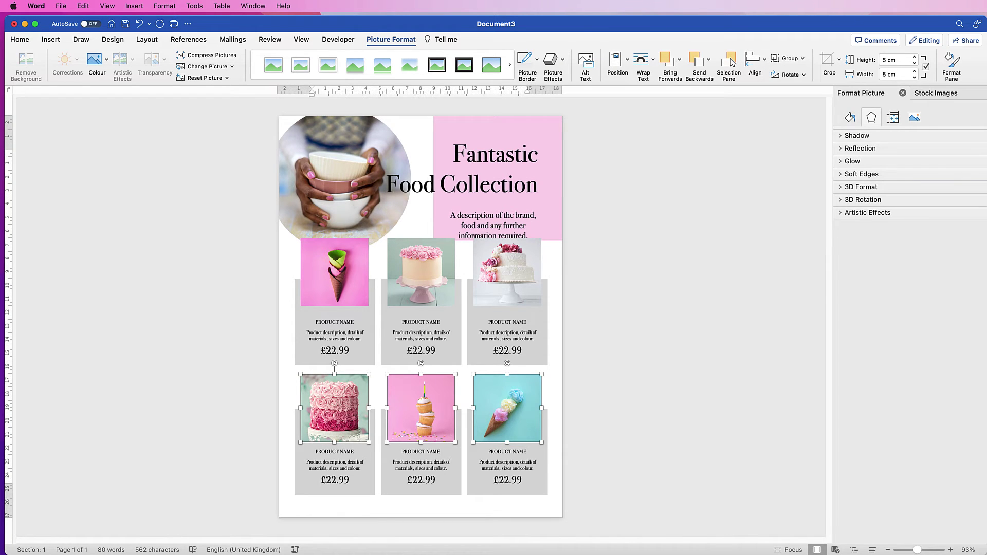
- Group the lower row's three product photos with their three product cards
{"action": "left_click", "coordinate": [508, 466], "text": "shift"}
{"action": "left_click", "coordinate": [421, 465], "text": "shift"}
{"action": "left_click", "coordinate": [334, 465], "text": "shift"}
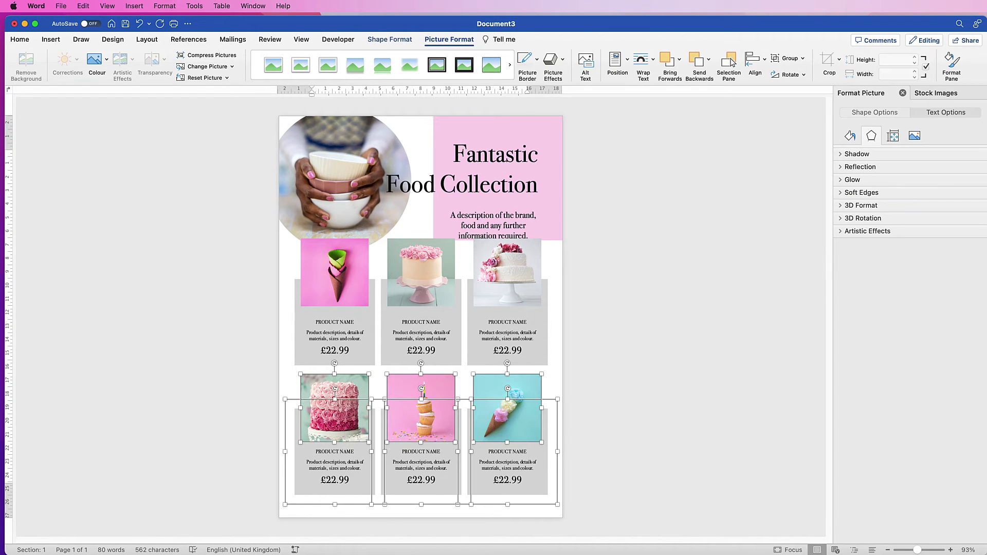
{"action": "left_click", "coordinate": [788, 59]}
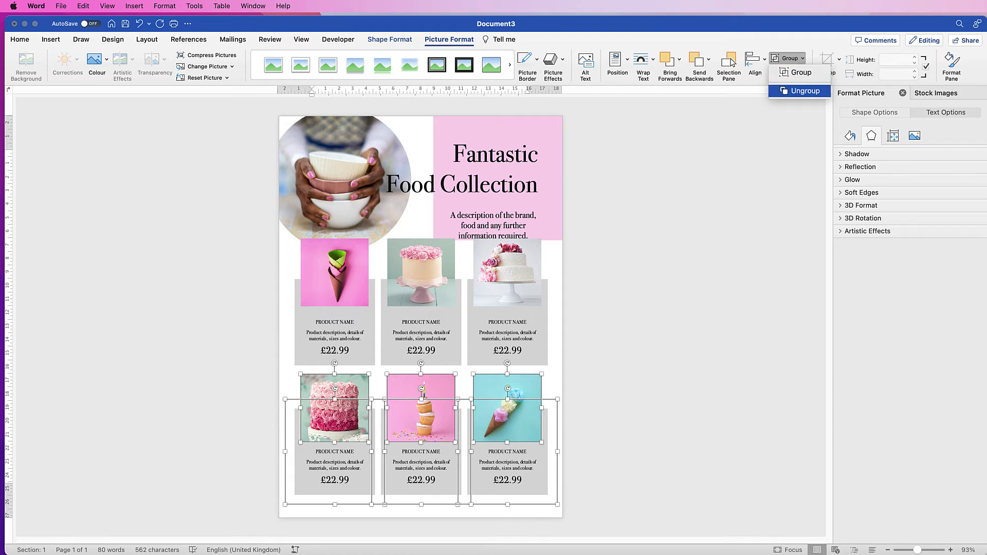
{"action": "left_click", "coordinate": [799, 73]}
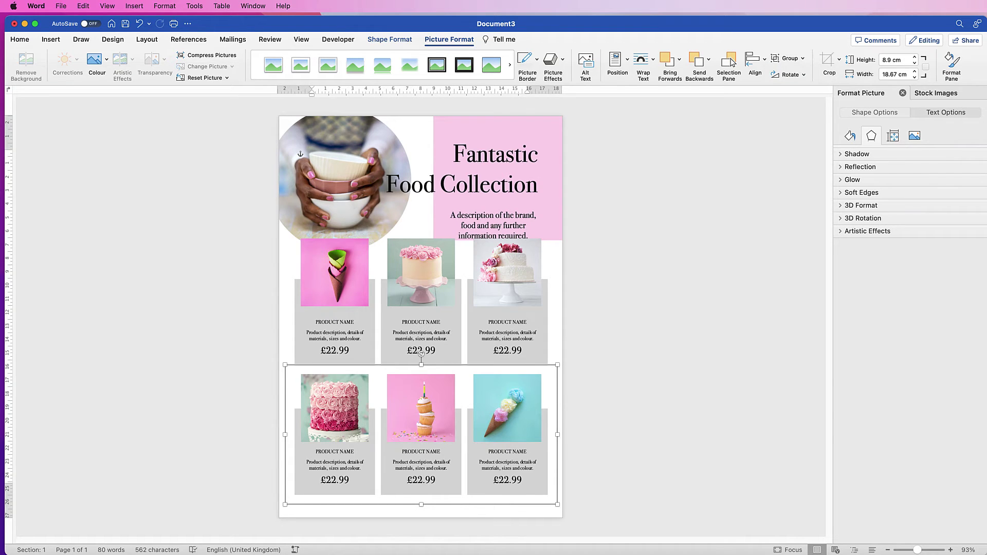
- Centre the upper and lower product rows horizontally on each other and group them as one object
{"action": "left_click", "coordinate": [421, 293], "text": "shift"}
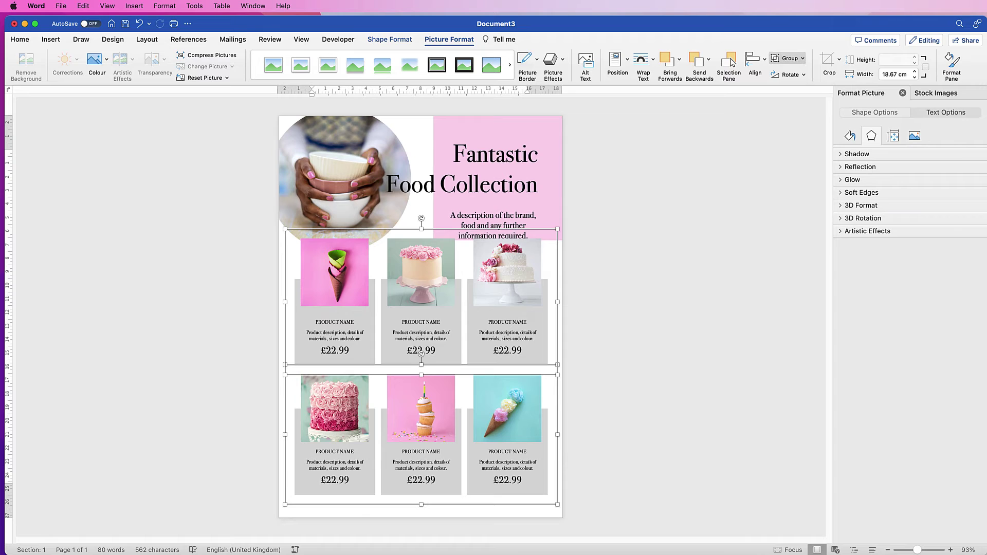
{"action": "left_click", "coordinate": [754, 59]}
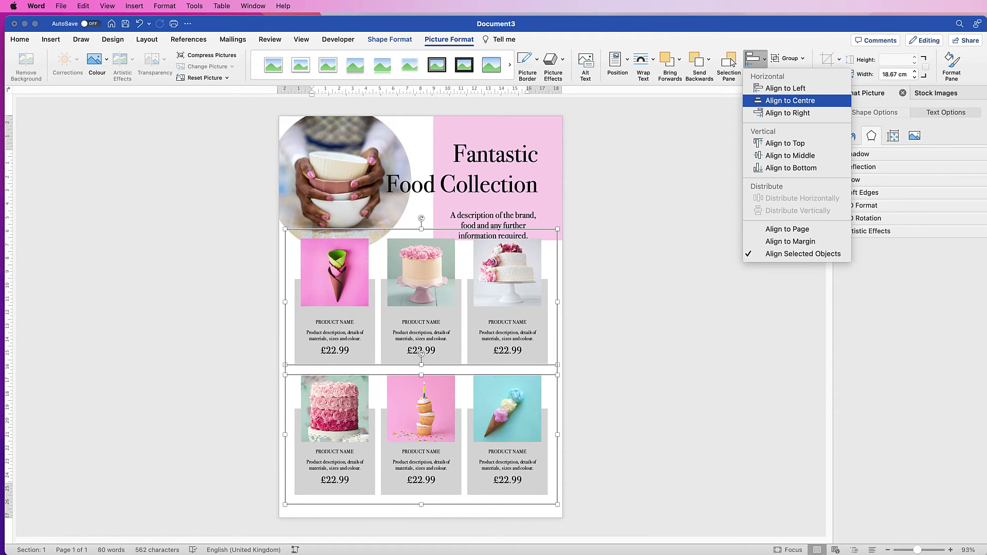
{"action": "left_click", "coordinate": [790, 100]}
{"action": "left_click", "coordinate": [788, 58]}
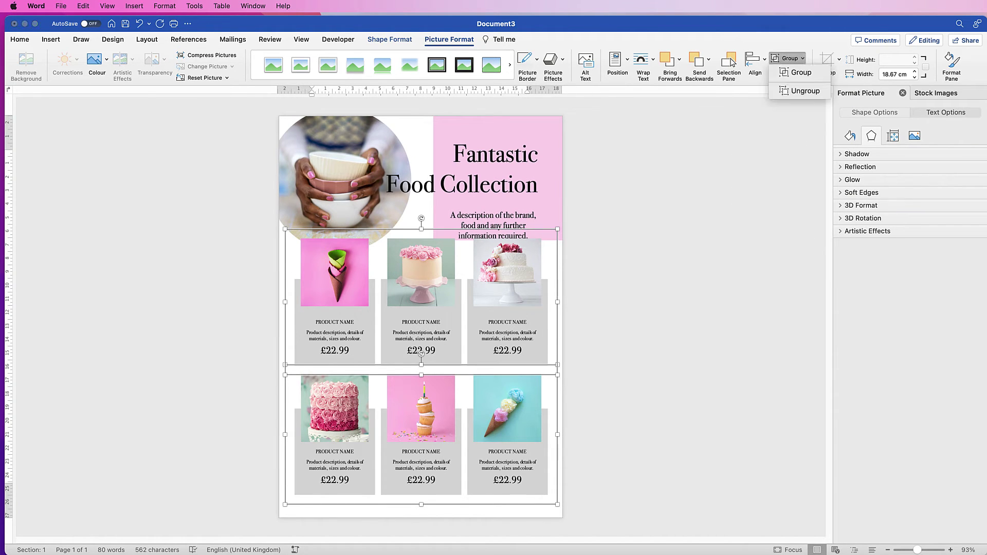
{"action": "left_click", "coordinate": [801, 72]}
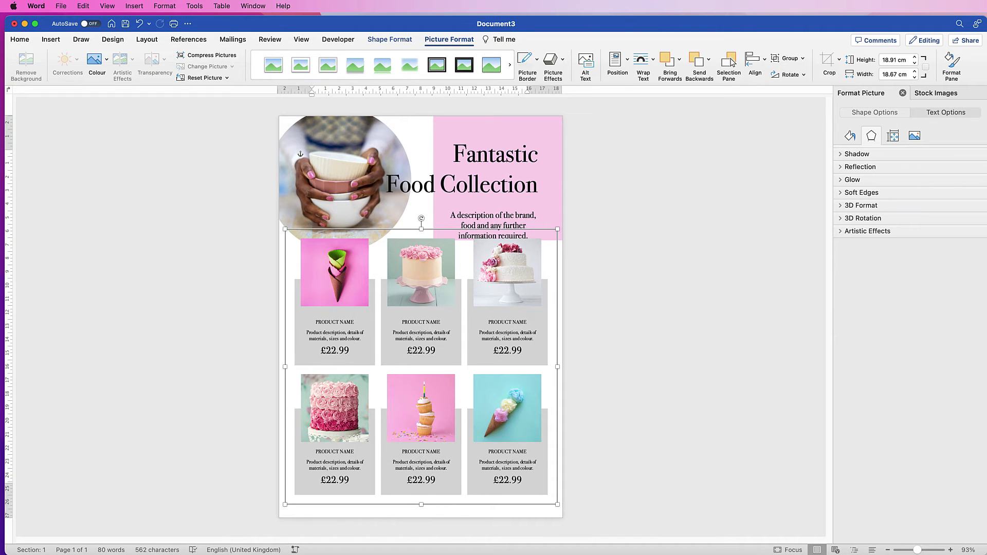
- Move the product group slightly down the page and shift the circular header photo up clear of it
{"action": "key", "text": "cmd+z"}
{"action": "left_click_drag", "start_coordinate": [340, 200], "coordinate": [341, 189]}
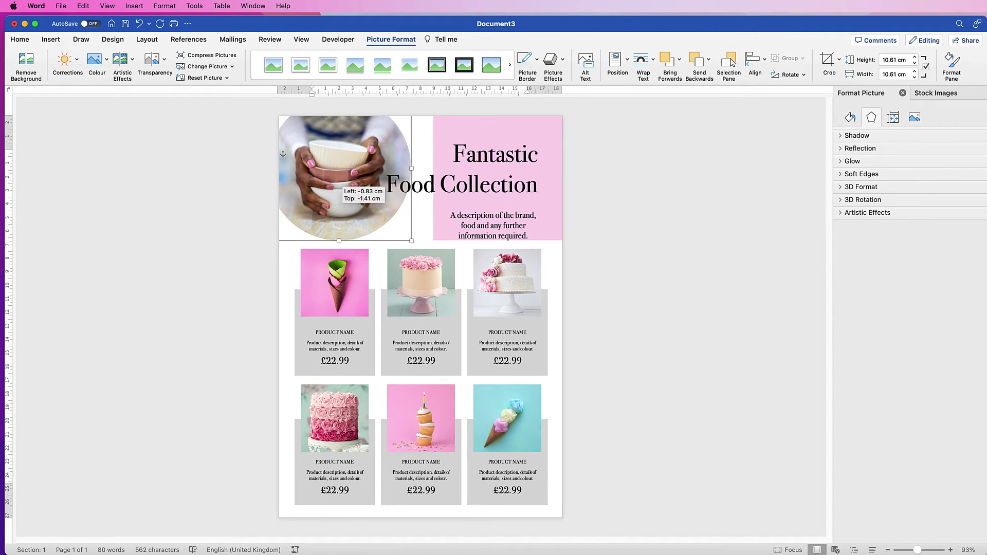
- Move the brand description up beneath the title and adjust the header text to sit on a narrower pink block
{"action": "left_click_drag", "start_coordinate": [509, 251], "coordinate": [508, 242]}
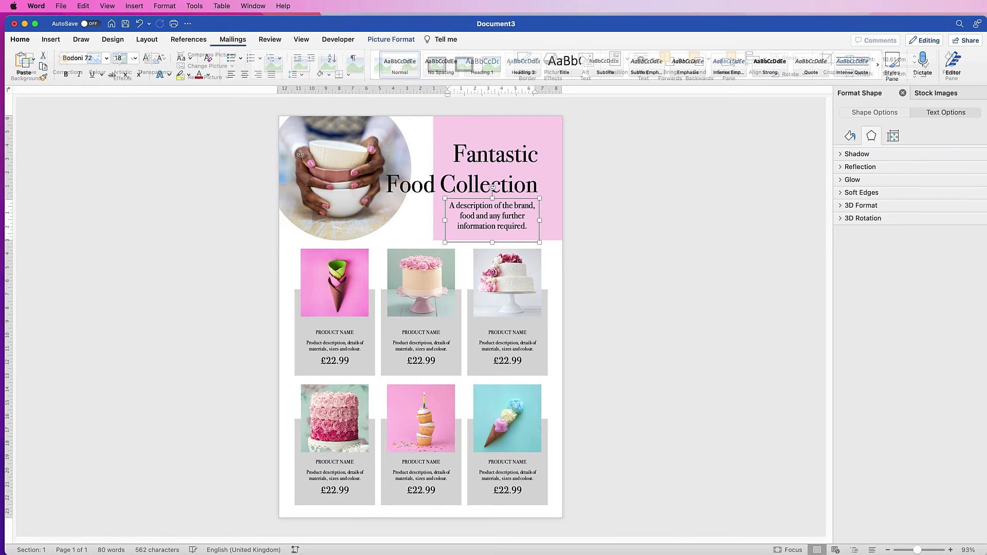
{"action": "left_click", "coordinate": [506, 205]}
{"action": "left_click_drag", "start_coordinate": [508, 205], "coordinate": [511, 204]}
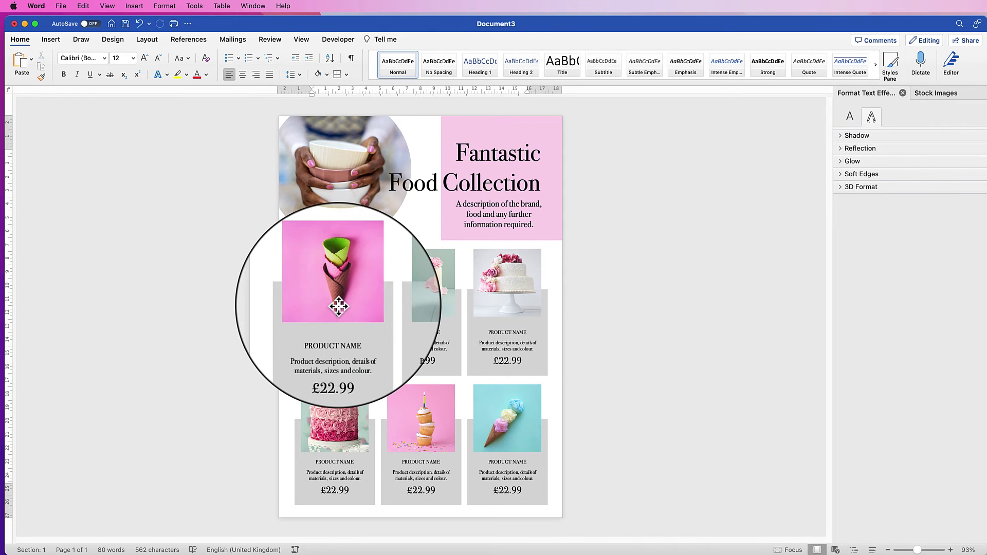
- Ungroup the combined product rows repeatedly until each product photo and product card can be selected separately
{"action": "left_click", "coordinate": [334, 290]}
{"action": "left_click", "coordinate": [448, 39]}
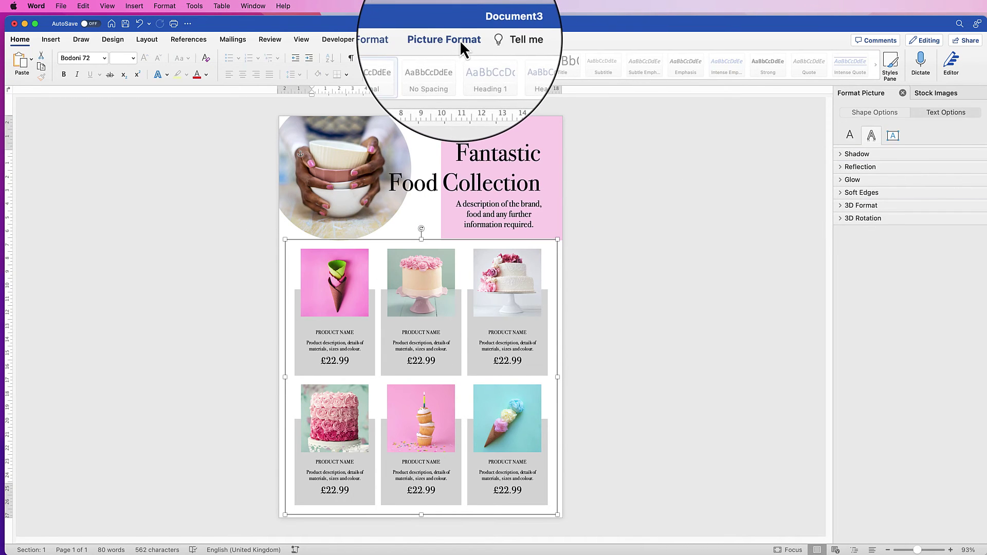
{"action": "left_click", "coordinate": [792, 60]}
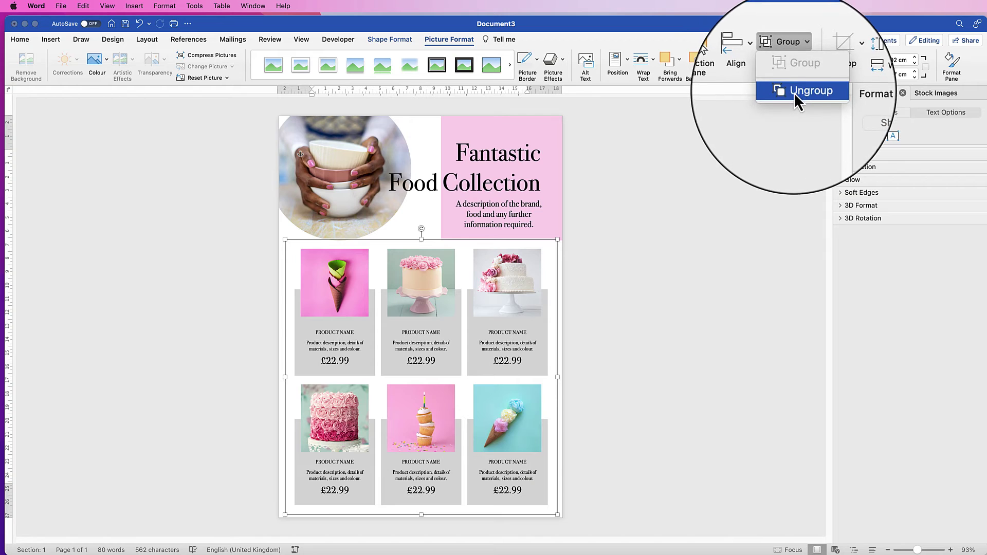
{"action": "left_click", "coordinate": [793, 93]}
{"action": "left_click", "coordinate": [795, 59]}
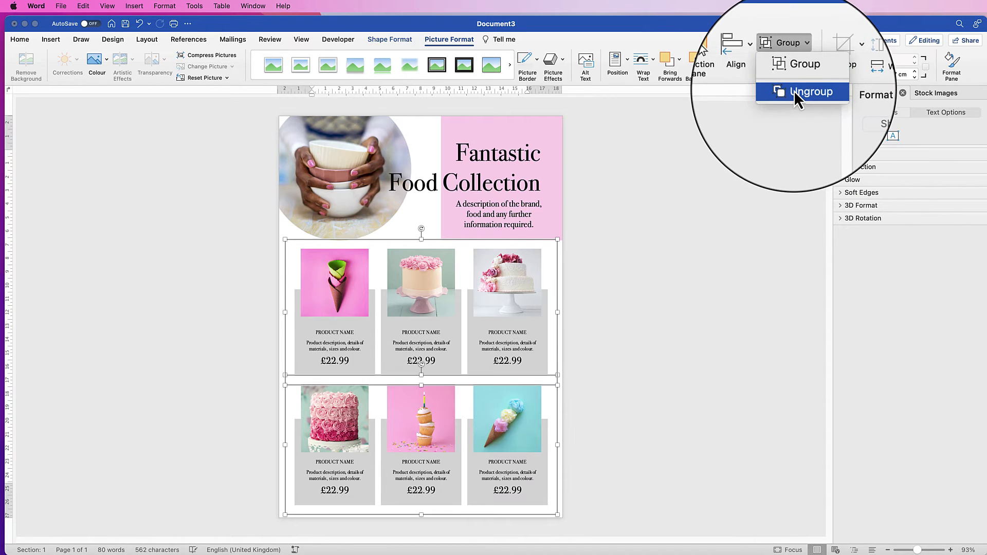
{"action": "left_click", "coordinate": [790, 59]}
{"action": "left_click", "coordinate": [790, 59]}
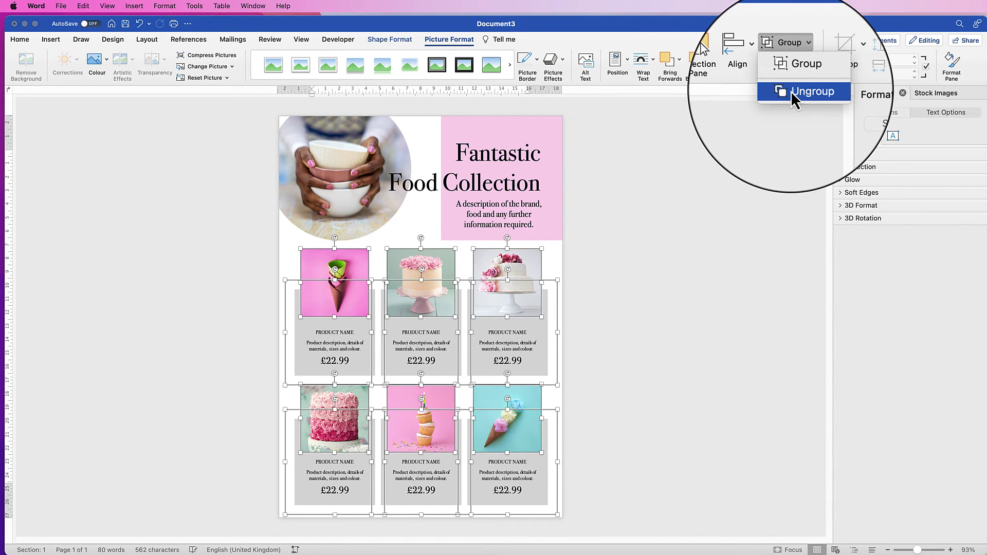
{"action": "left_click", "coordinate": [788, 97]}
{"action": "left_click", "coordinate": [610, 331]}
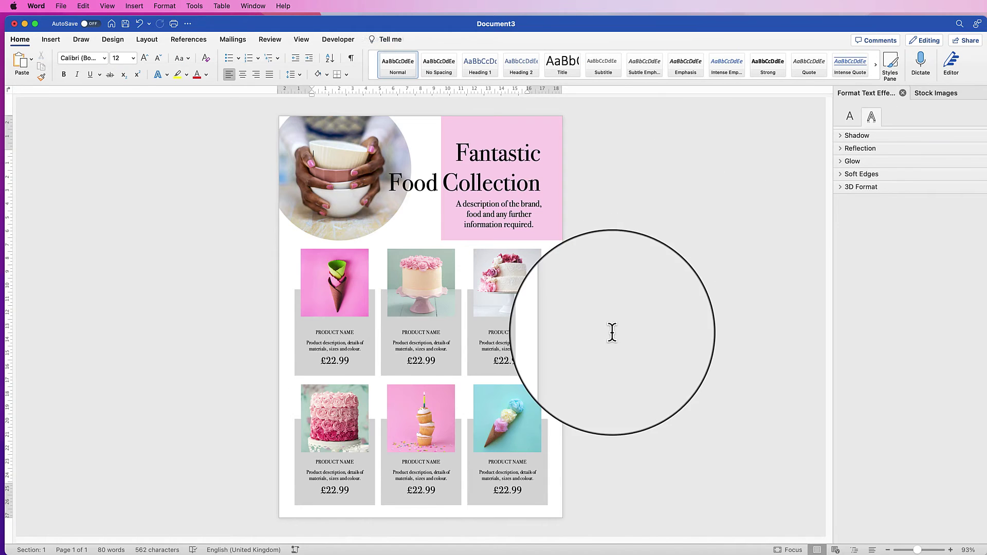
- Link the upper row's first product card to the copied YouTube channel address and open the link to test it
{"action": "left_click", "coordinate": [333, 343]}
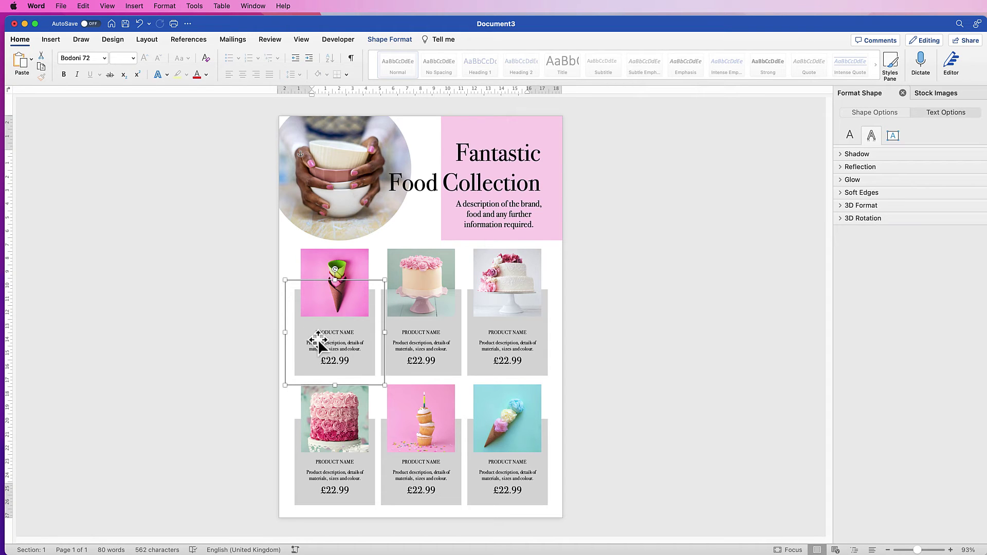
{"action": "right_click", "coordinate": [333, 335]}
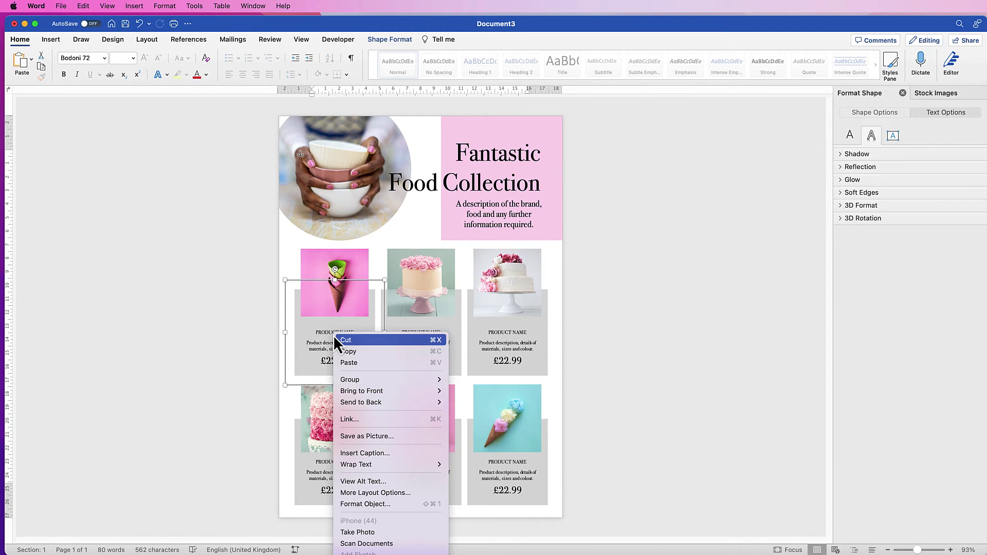
{"action": "left_click", "coordinate": [370, 420]}
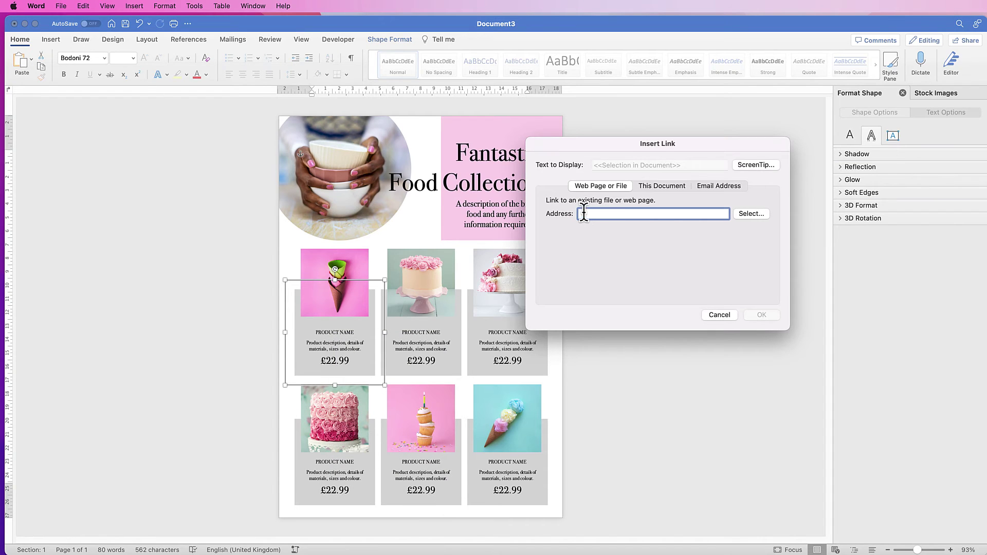
{"action": "type", "text": "https://www.youtube.com/channel/UC4zG2S6d8aUnJwwlaAP3SKA"}
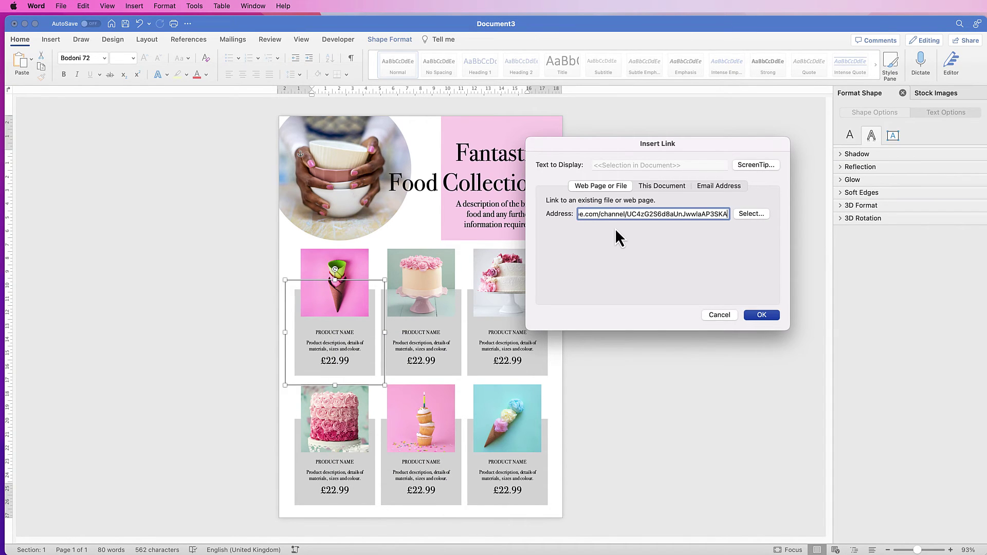
{"action": "left_click", "coordinate": [760, 317]}
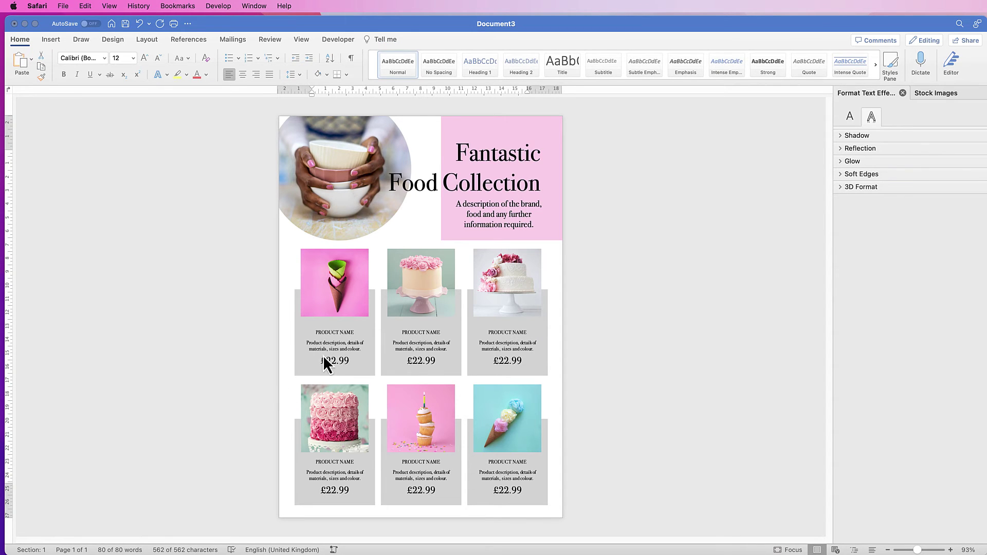
{"action": "left_click", "coordinate": [334, 345]}
{"action": "left_click", "coordinate": [113, 68]}
- Export the document as a PDF named Catalogue, using the option best for electronic distribution and accessibility
{"action": "left_click", "coordinate": [62, 6]}
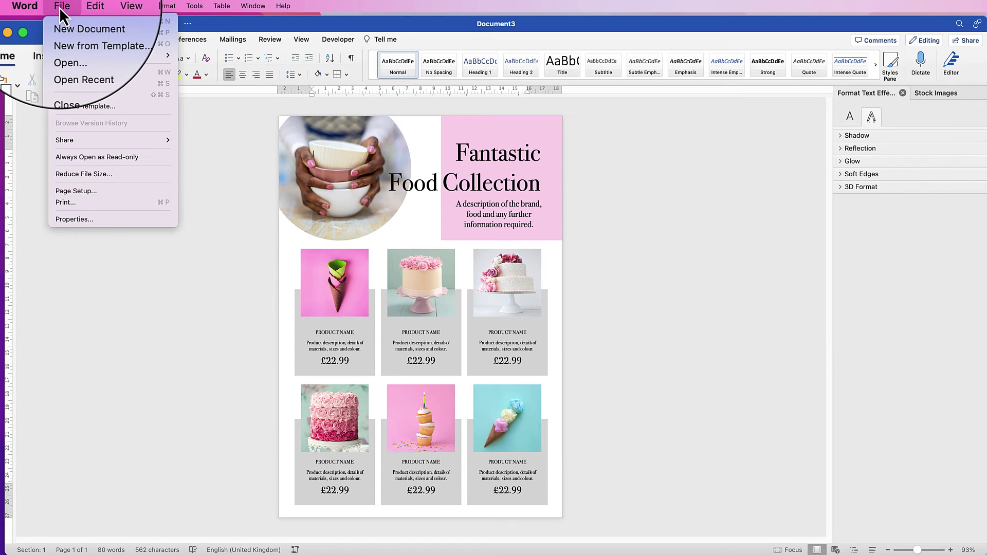
{"action": "left_click", "coordinate": [74, 97]}
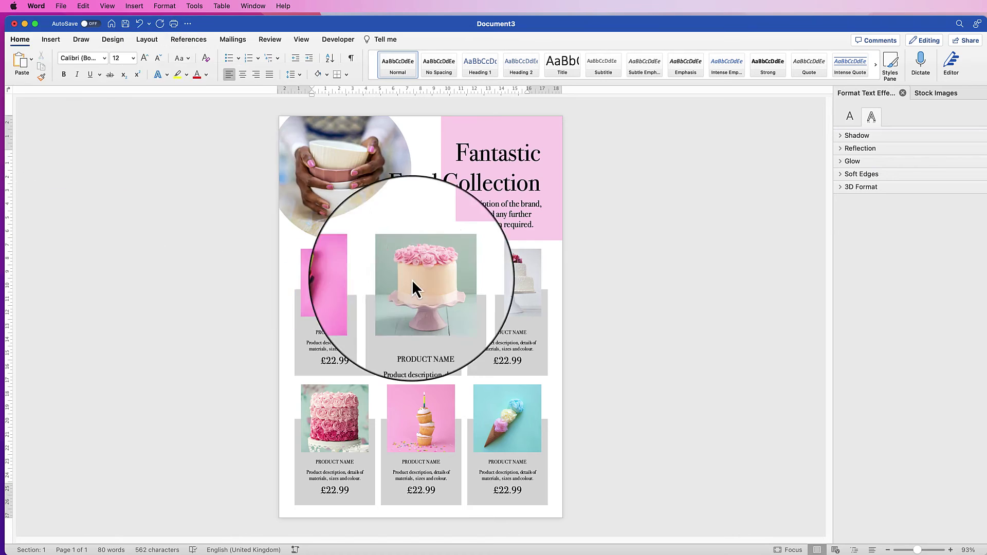
{"action": "left_click", "coordinate": [537, 363]}
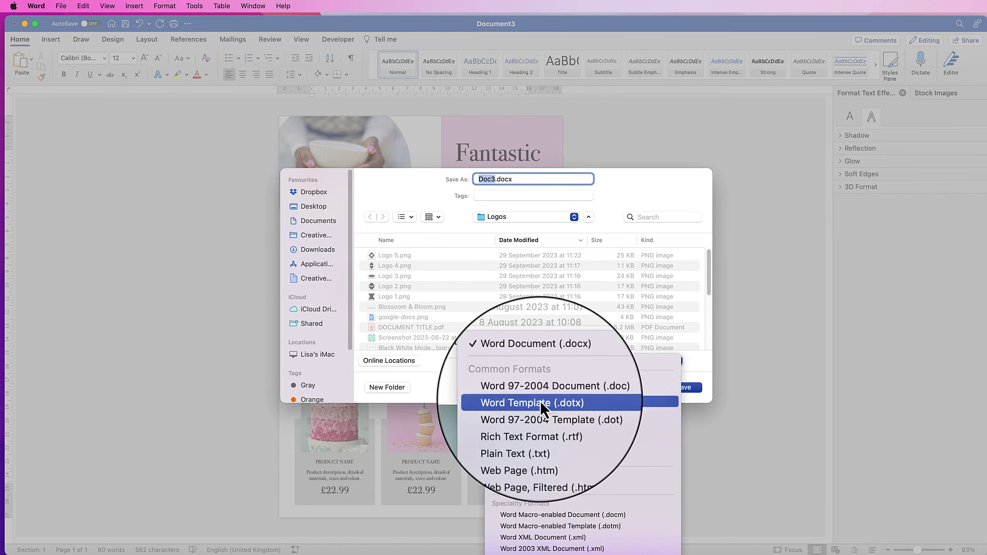
{"action": "left_click", "coordinate": [511, 488]}
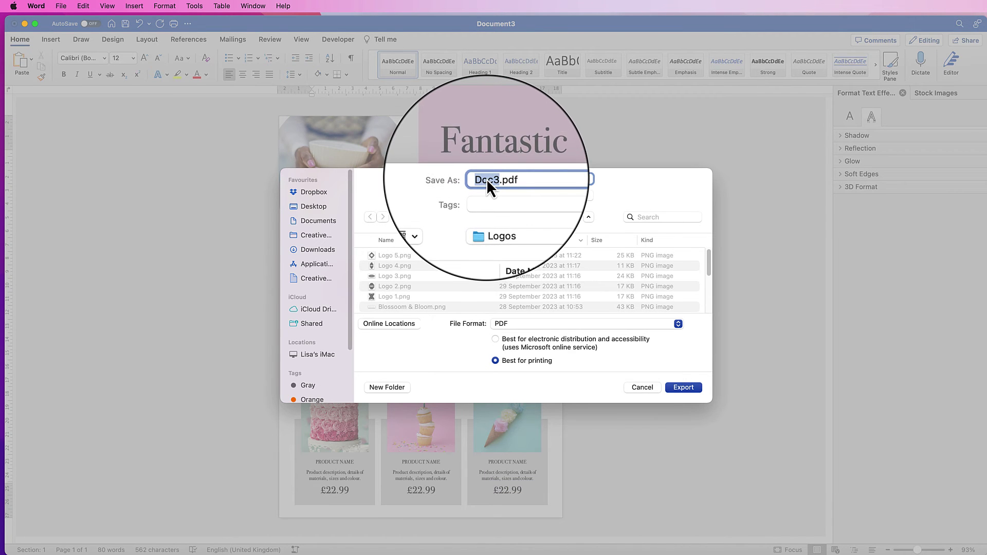
{"action": "type", "text": "Catalogue"}
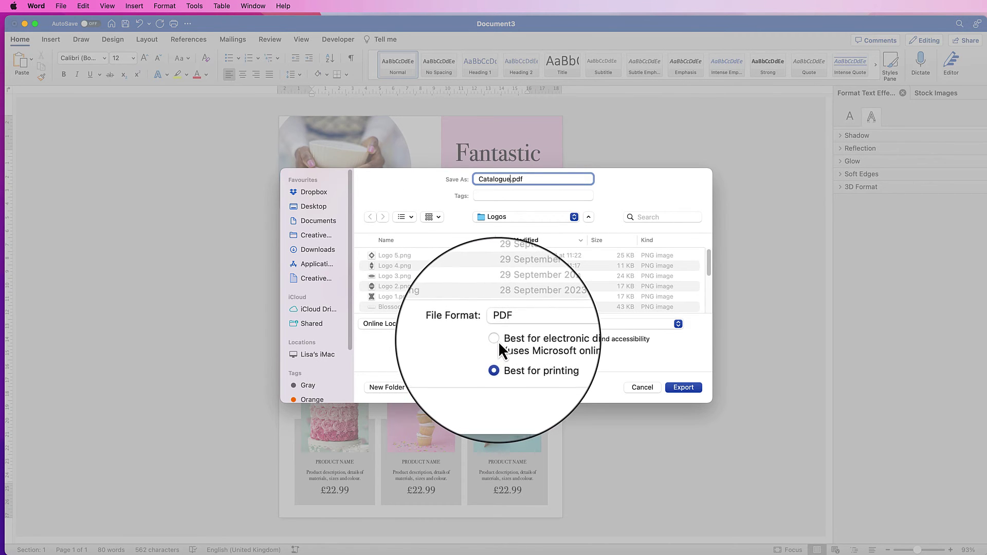
{"action": "left_click", "coordinate": [496, 341]}
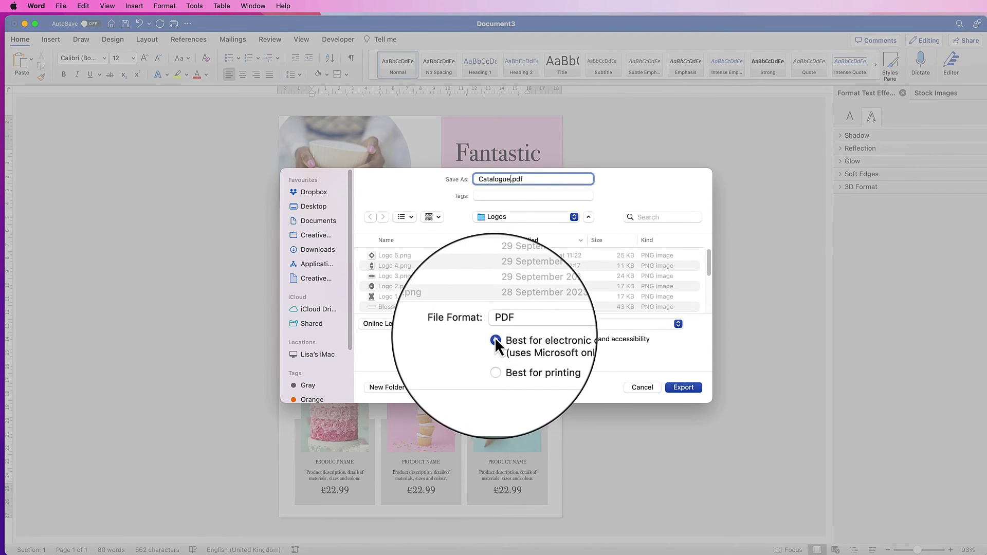
{"action": "left_click", "coordinate": [682, 388]}
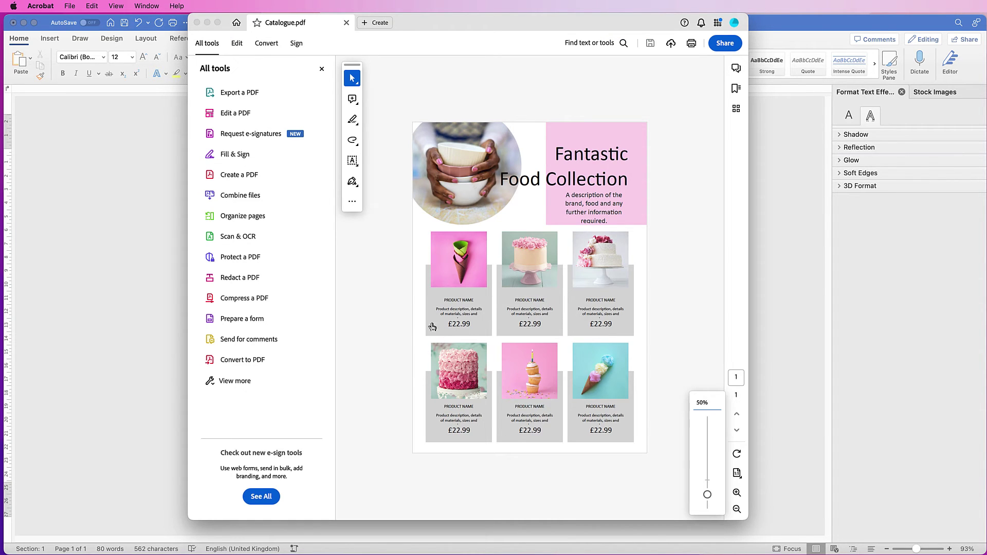
{"action": "mouse_move", "coordinate": [456, 312]}
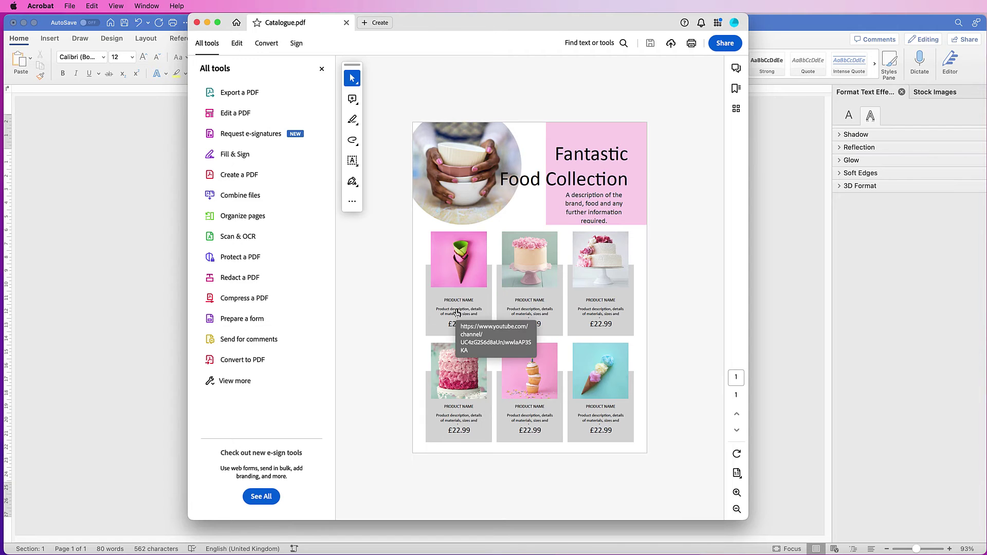